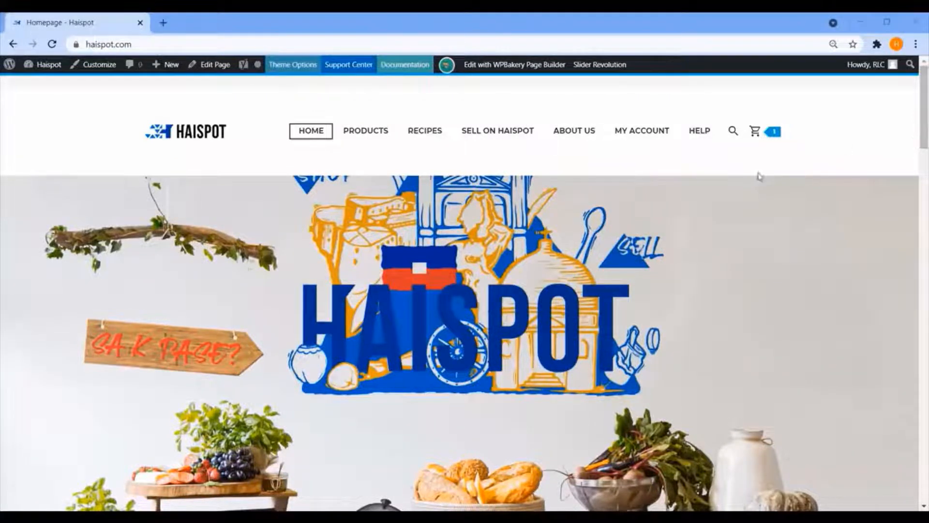
# - Open the Sell on Haispot page to view the vendor membership plans, then put that browser window away
pyautogui.click(507, 139)
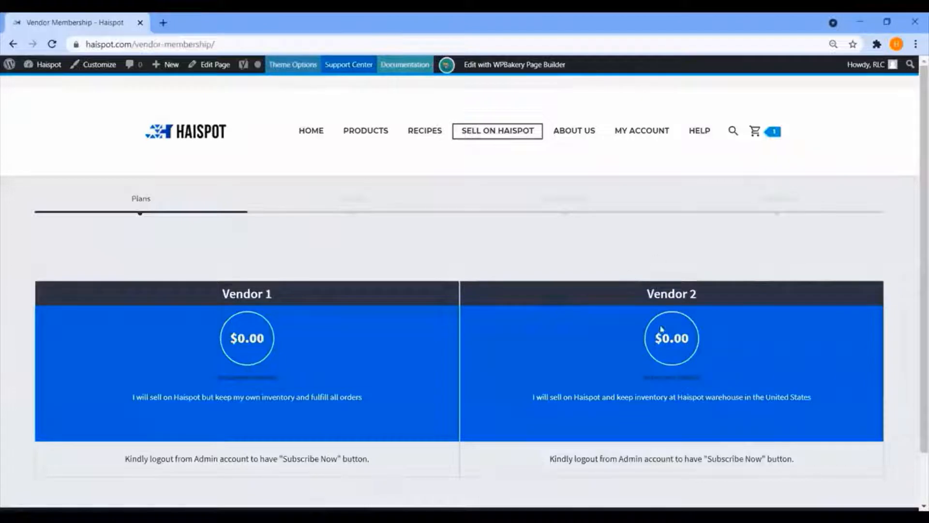
pyautogui.click(862, 22)
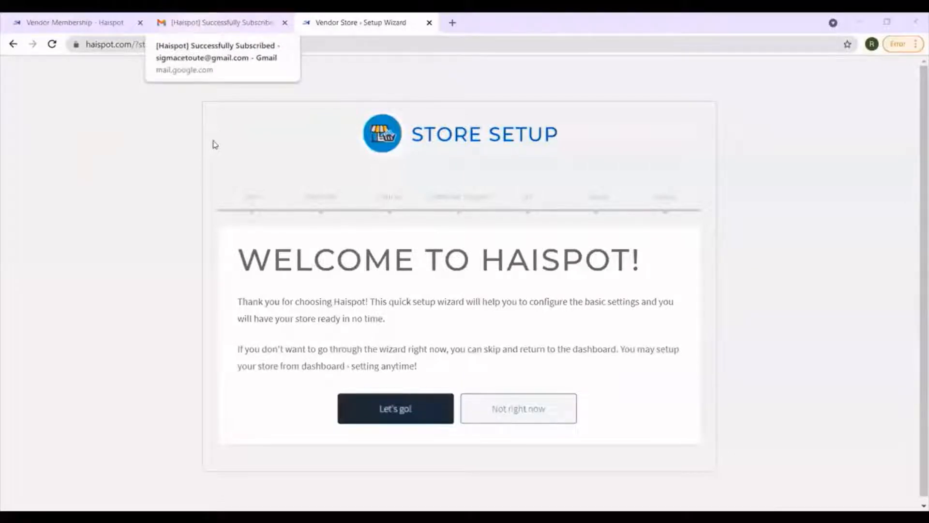
# - Review the vendor registration email in Gmail and the vendor application thank-you page, and return to the store setup wizard
pyautogui.click(218, 22)
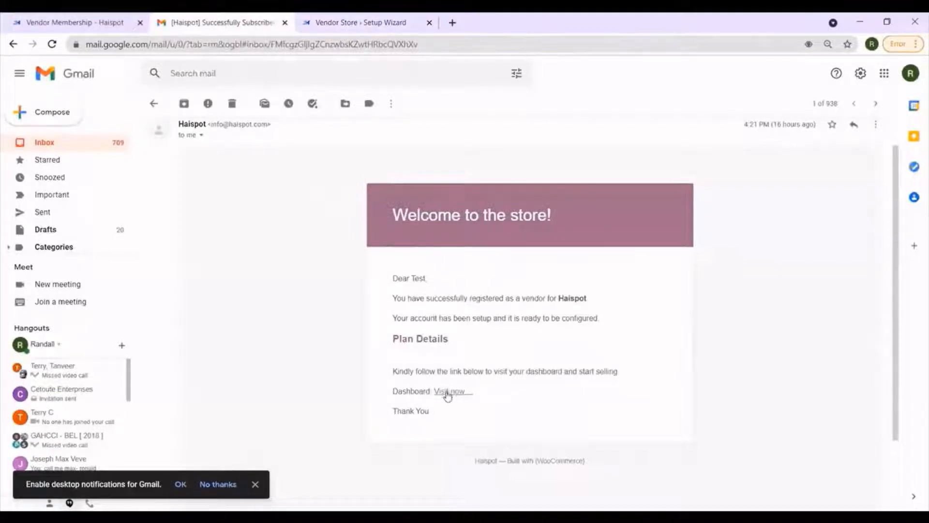
pyautogui.click(307, 29)
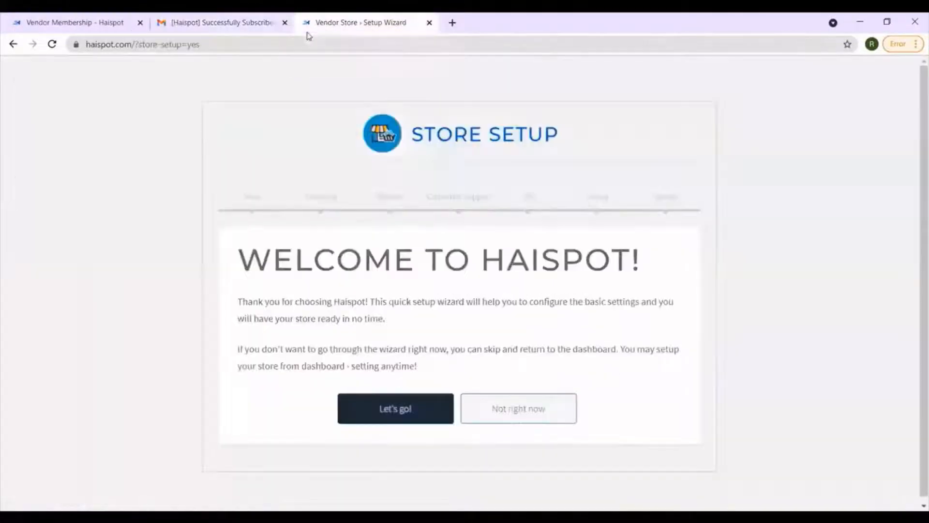
pyautogui.click(110, 21)
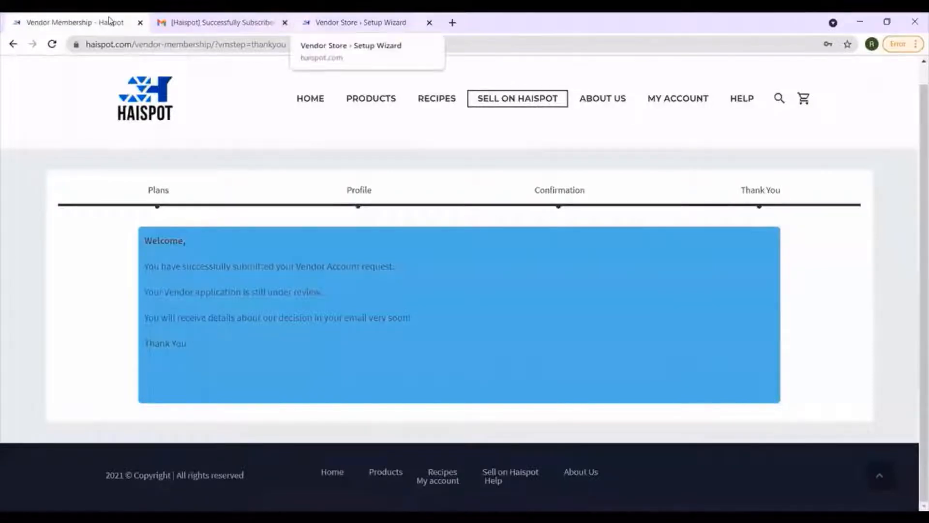
pyautogui.click(359, 22)
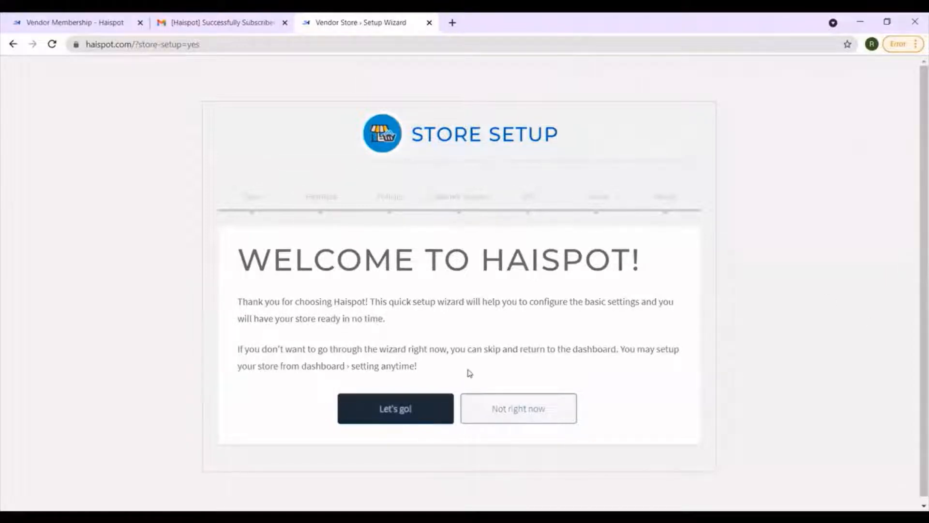
# - Start the store setup wizard and upload the back-2 image from the Haispot folder as the store logo
pyautogui.click(396, 410)
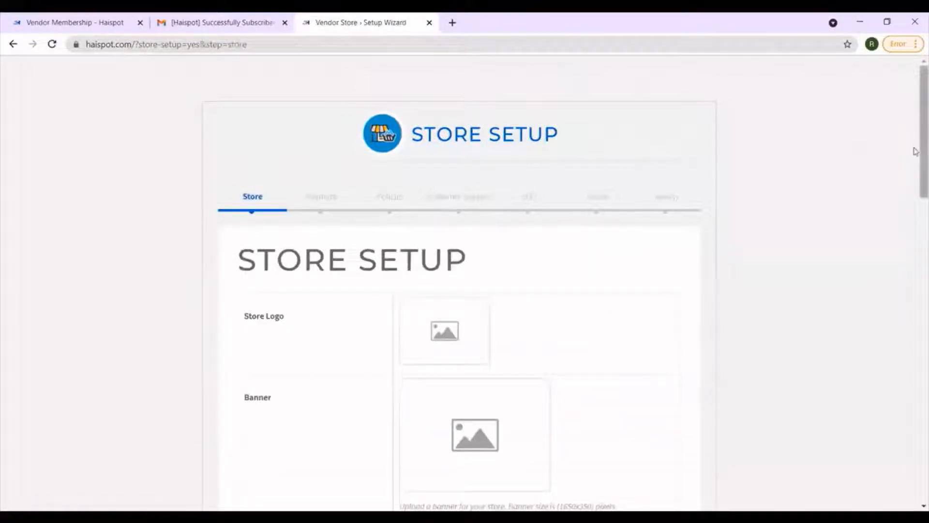
pyautogui.moveTo(914, 150); pyautogui.dragTo(916, 180)
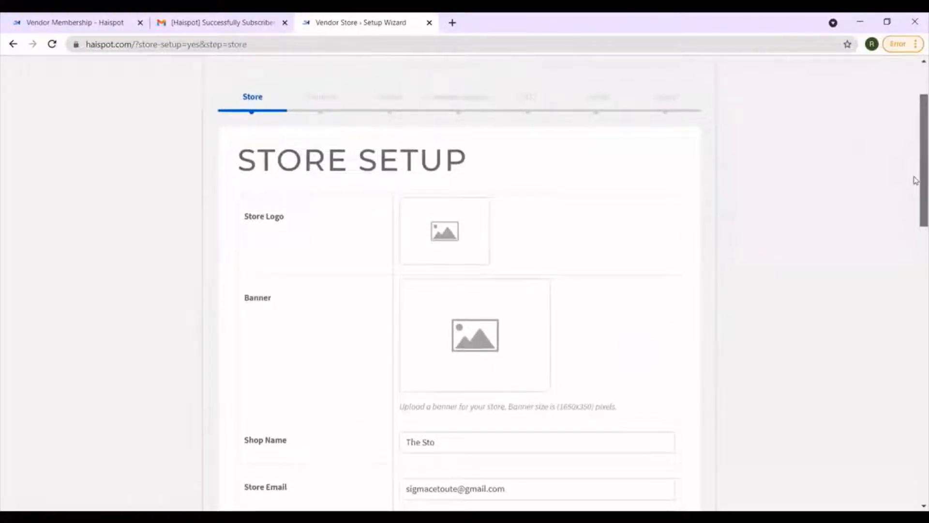
pyautogui.click(450, 242)
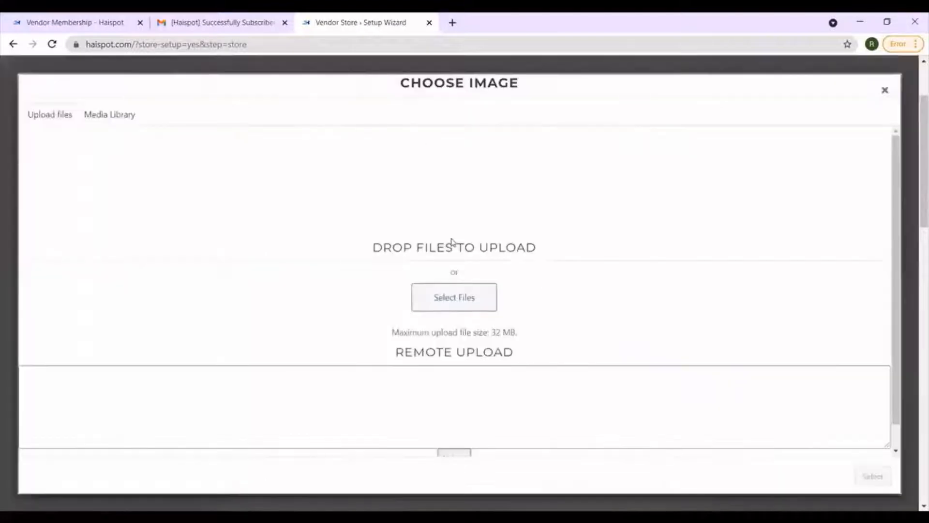
pyautogui.click(445, 306)
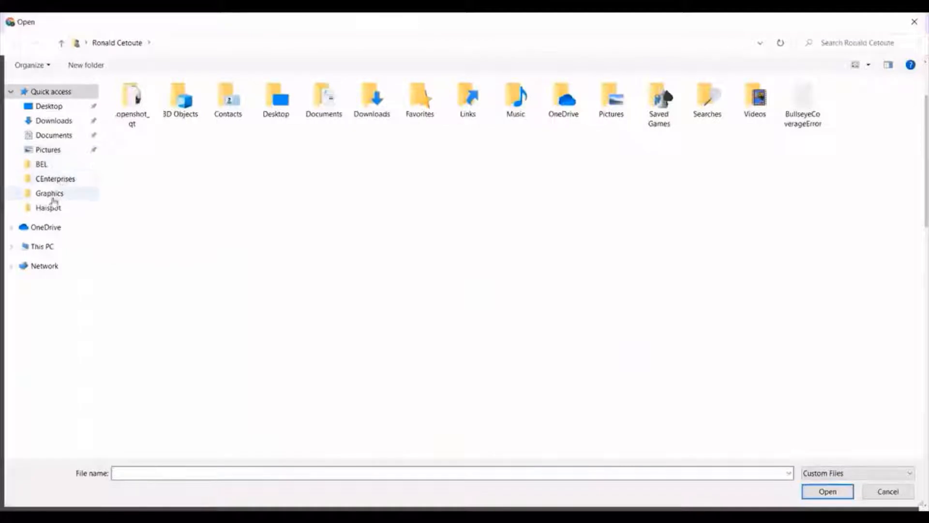
pyautogui.click(48, 207)
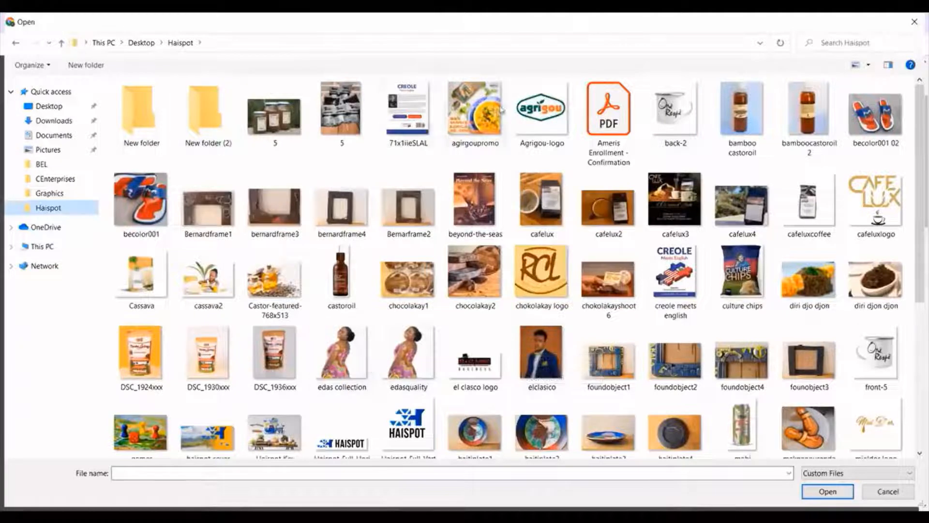
pyautogui.click(654, 109)
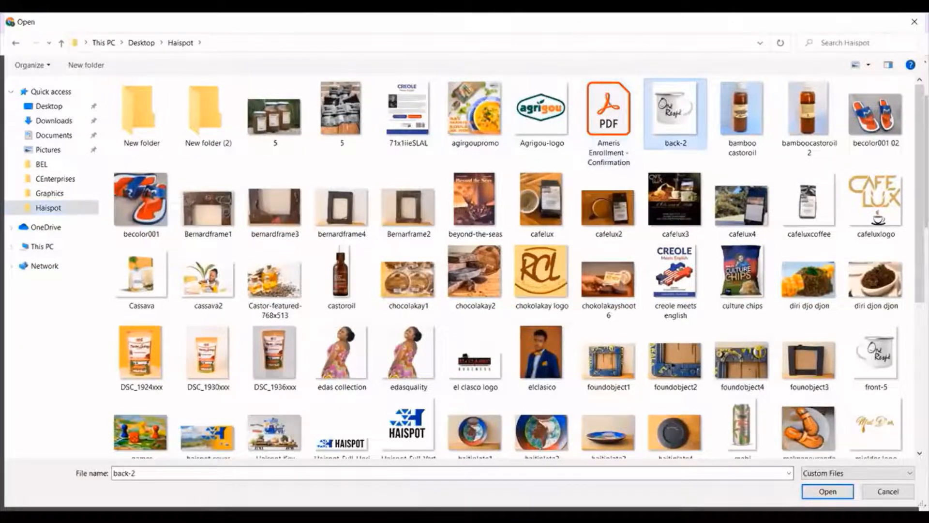
pyautogui.click(827, 491)
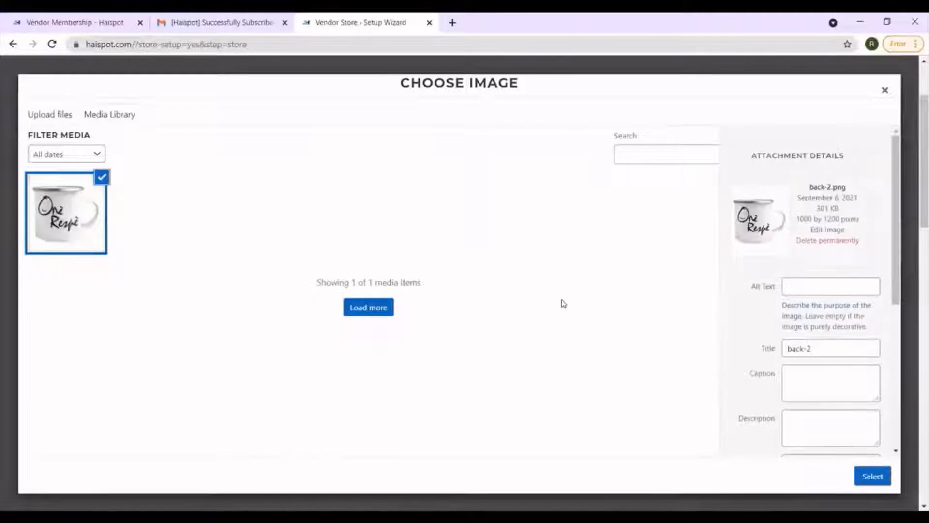
pyautogui.click(866, 478)
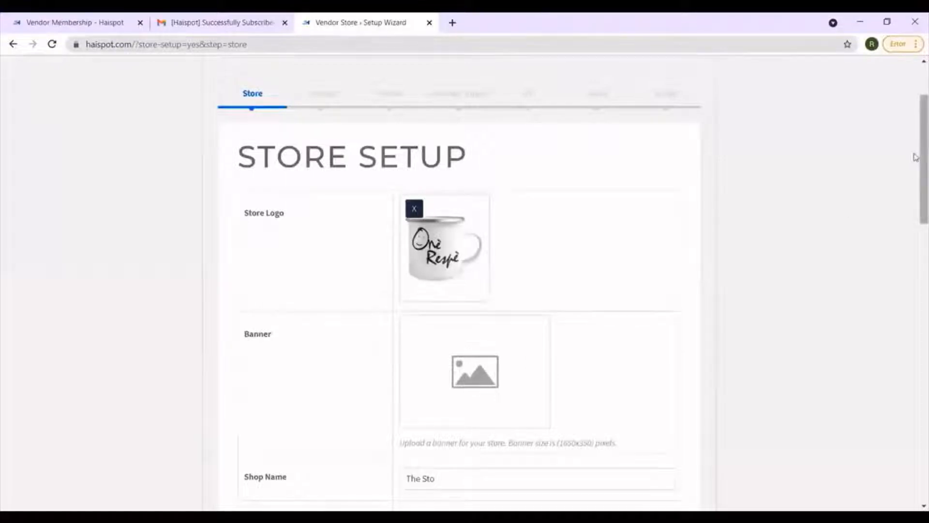
# - Review the store setup form's banner, contact, address and store location fields down to the shop description
pyautogui.moveTo(915, 156); pyautogui.dragTo(916, 231)
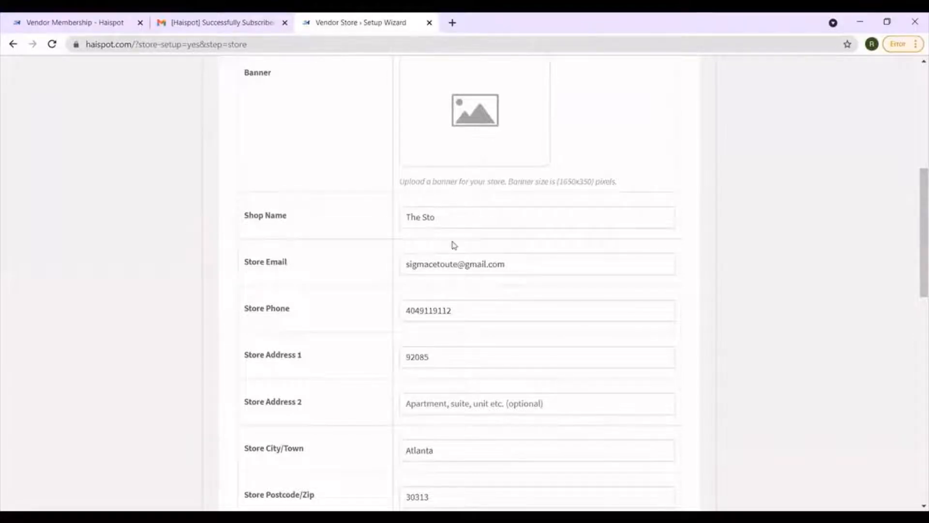
pyautogui.moveTo(915, 224); pyautogui.dragTo(913, 234)
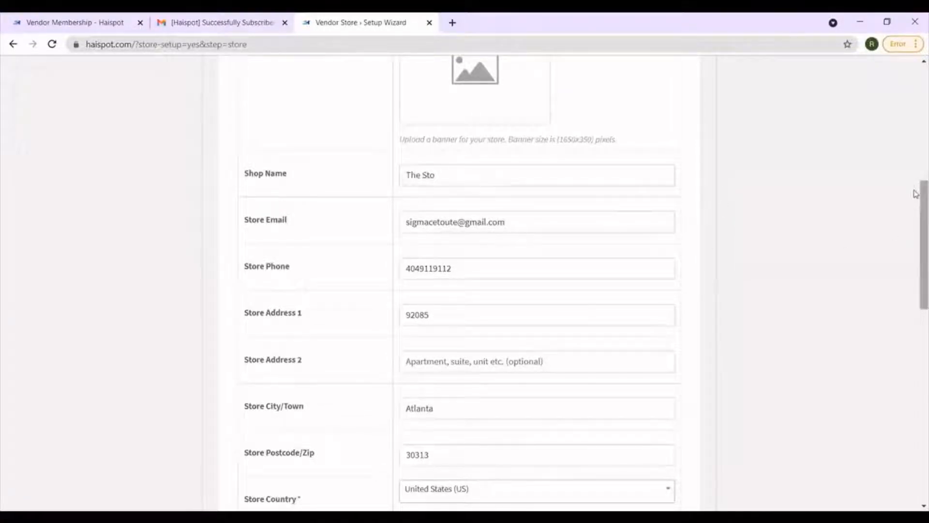
pyautogui.moveTo(915, 193); pyautogui.dragTo(915, 222)
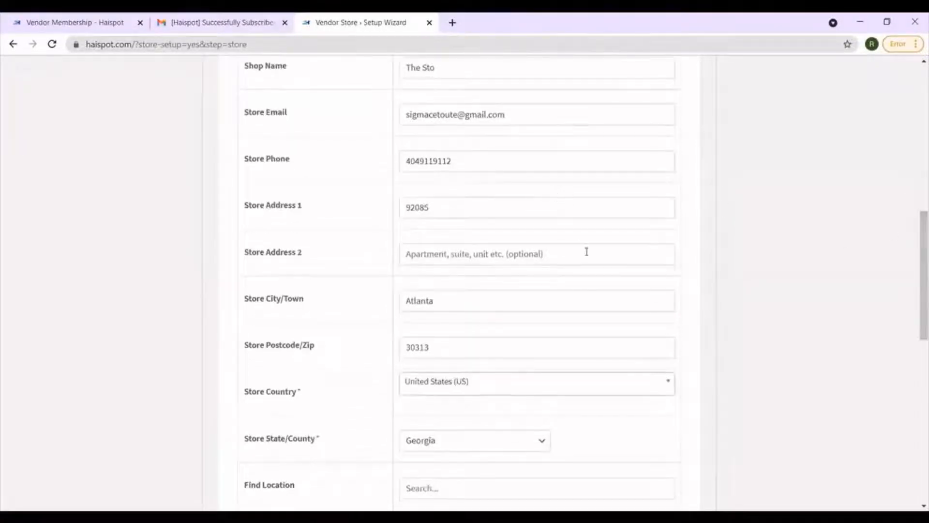
pyautogui.moveTo(915, 282); pyautogui.dragTo(915, 302)
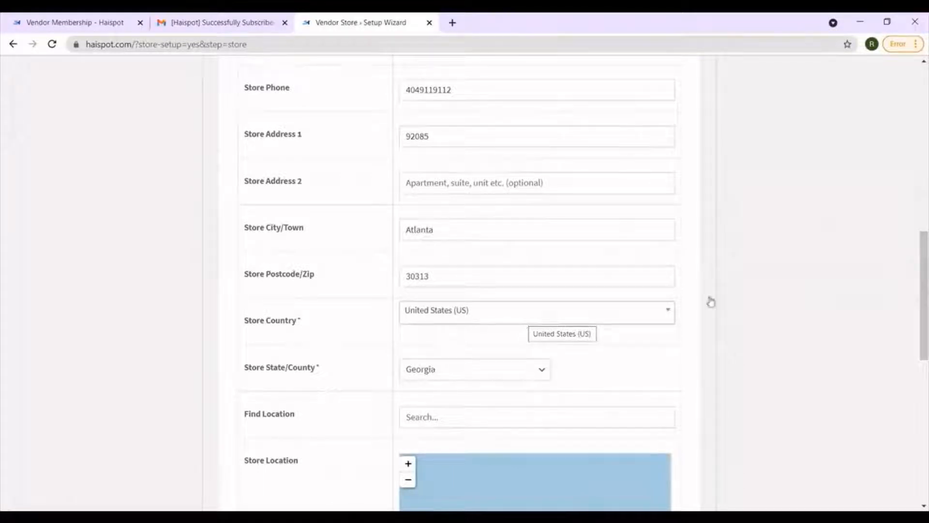
pyautogui.moveTo(916, 284); pyautogui.dragTo(914, 360)
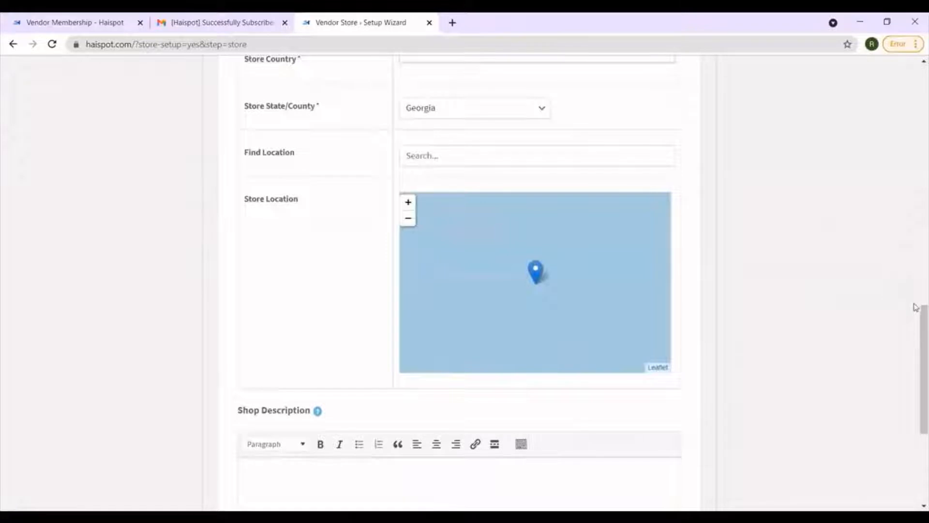
pyautogui.moveTo(914, 317); pyautogui.dragTo(914, 385)
# - Enter the shop description "Welcome The Sto and we sell the best furniture in the world." and continue to the payment setup
pyautogui.click(404, 295)
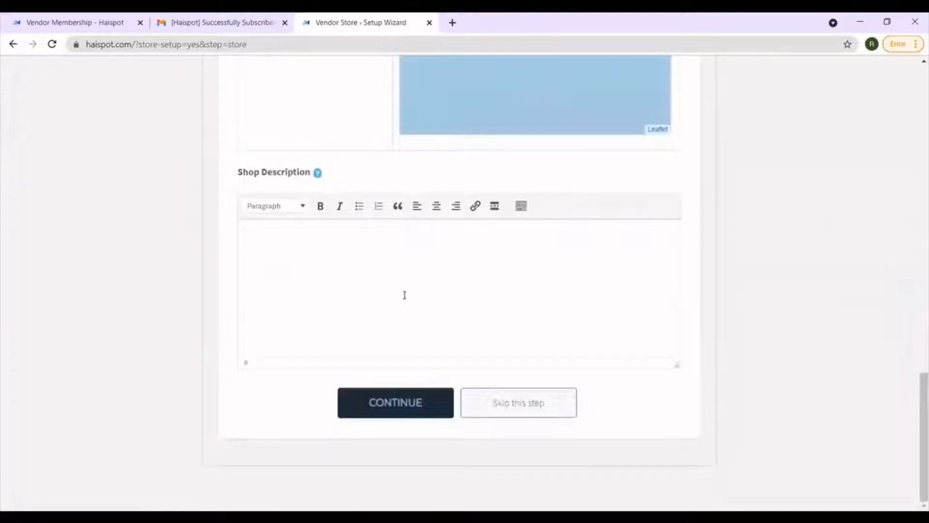
pyautogui.write('This my store')
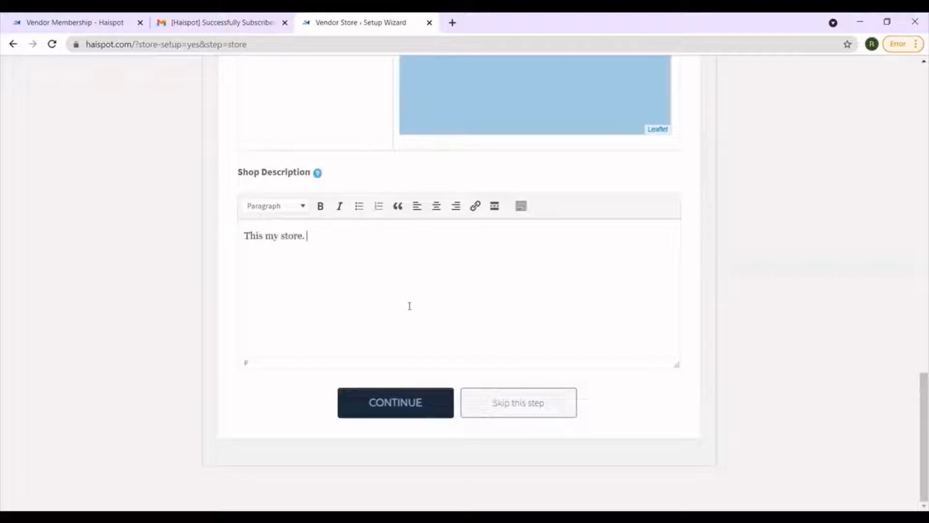
pyautogui.write('. The st')
pyautogui.write('o')
pyautogui.press('BackSpace')
pyautogui.press('BackSpace')
pyautogui.press('BackSpace')
pyautogui.press('BackSpace')
pyautogui.press('BackSpace')
pyautogui.press('BackSpace')
pyautogui.press('BackSpace')
pyautogui.press('BackSpace')
pyautogui.press('BackSpace')
pyautogui.press('BackSpace')
pyautogui.press('BackSpace')
pyautogui.press('BackSpace')
pyautogui.press('BackSpace')
pyautogui.press('BackSpace')
pyautogui.press('BackSpace')
pyautogui.press('BackSpace')
pyautogui.press('BackSpace')
pyautogui.press('BackSpace')
pyautogui.press('BackSpace')
pyautogui.press('BackSpace')
pyautogui.write('Welcome The Sto and w')
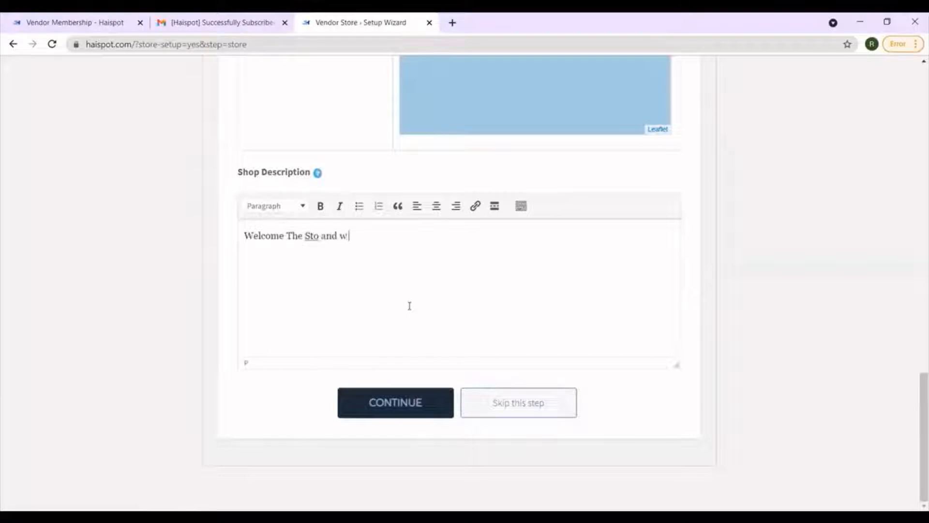
pyautogui.write('e sell the best furnitire')
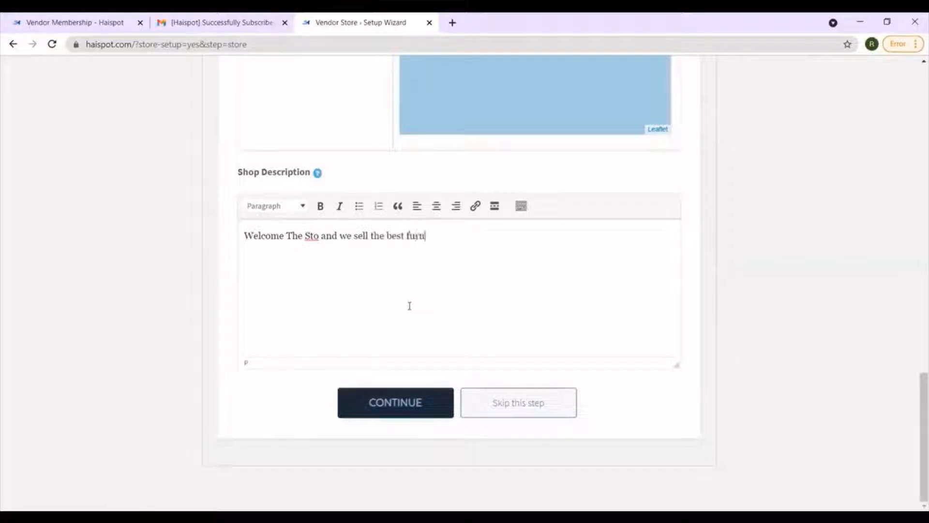
pyautogui.press('BackSpace')
pyautogui.press('BackSpace')
pyautogui.write('ture in the e')
pyautogui.press('BackSpace')
pyautogui.write('world')
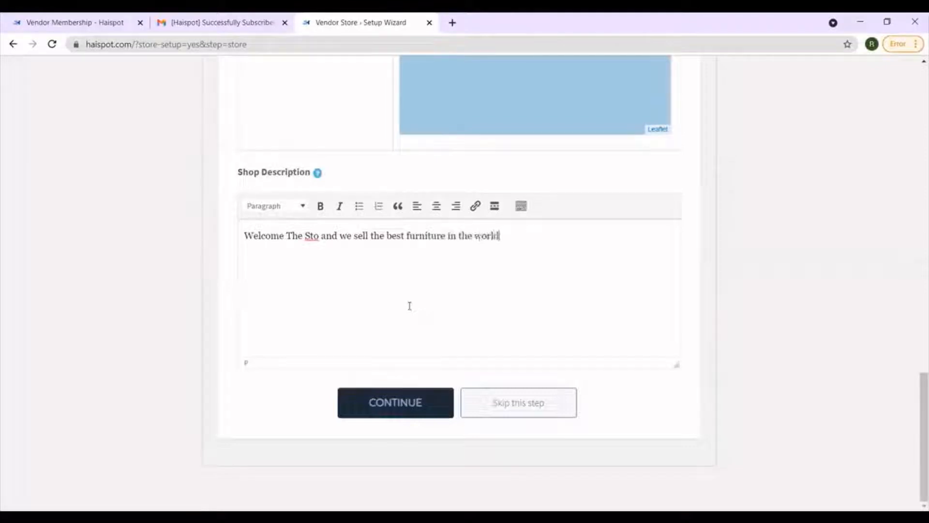
pyautogui.write('.')
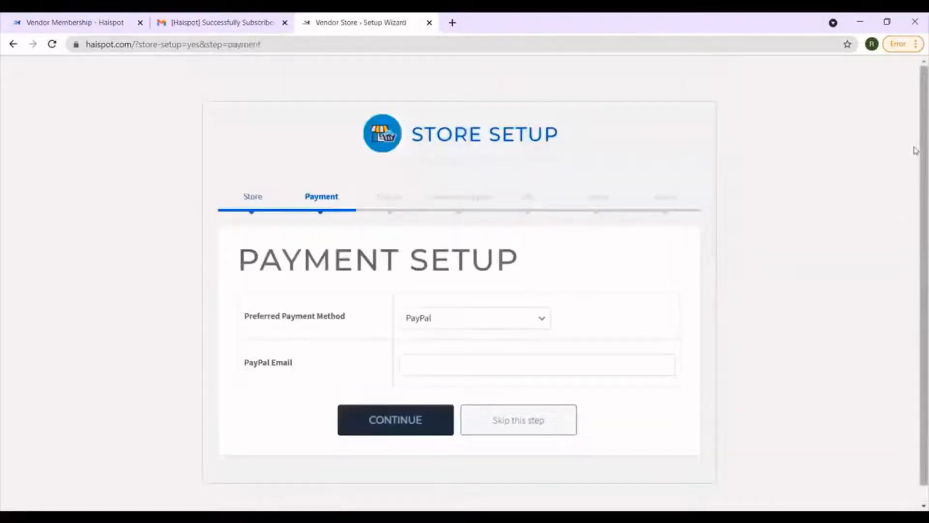
# - Switch the preferred payment method to Bank Transfer to examine its account fields, and return it to PayPal
pyautogui.scroll(-1, 915, 155)
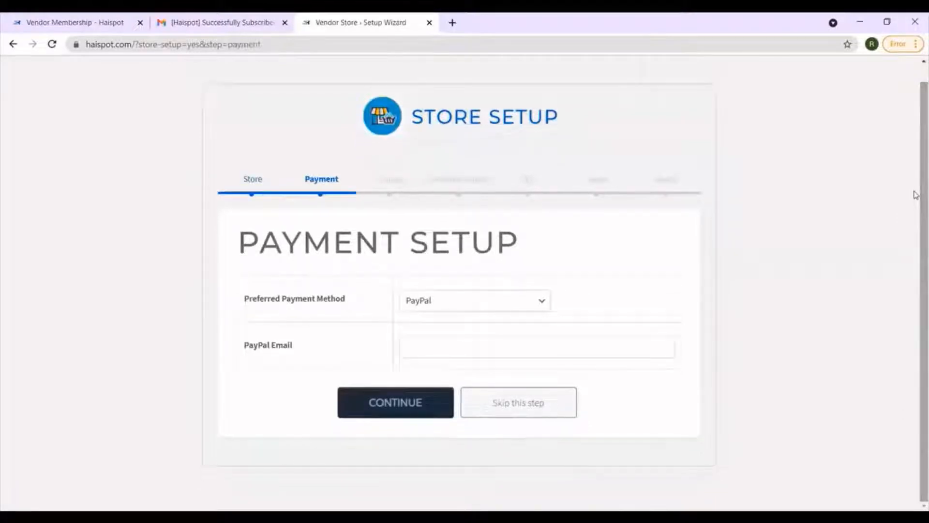
pyautogui.click(535, 310)
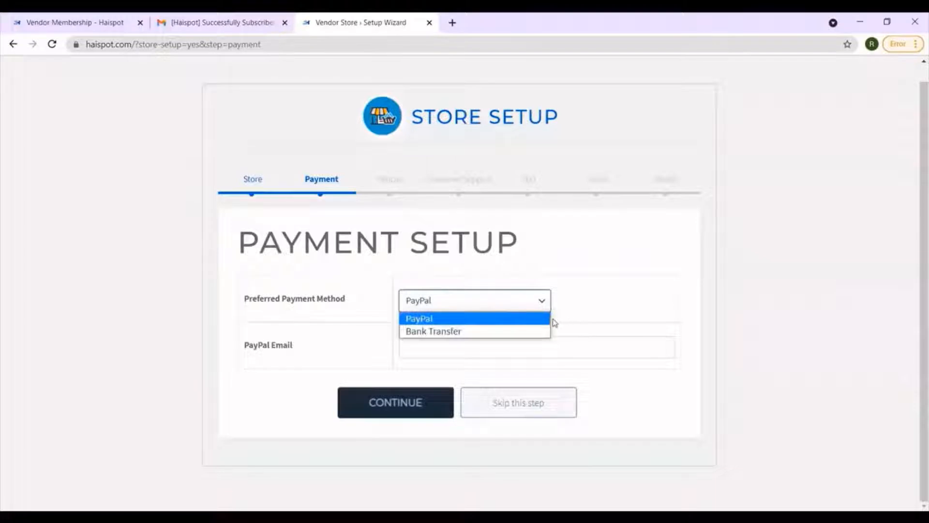
pyautogui.click(506, 333)
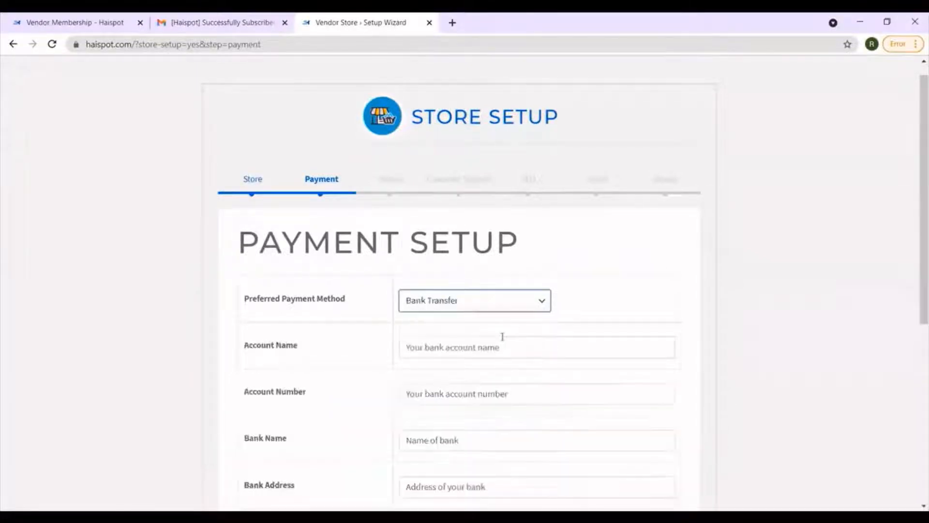
pyautogui.moveTo(915, 187); pyautogui.dragTo(914, 305)
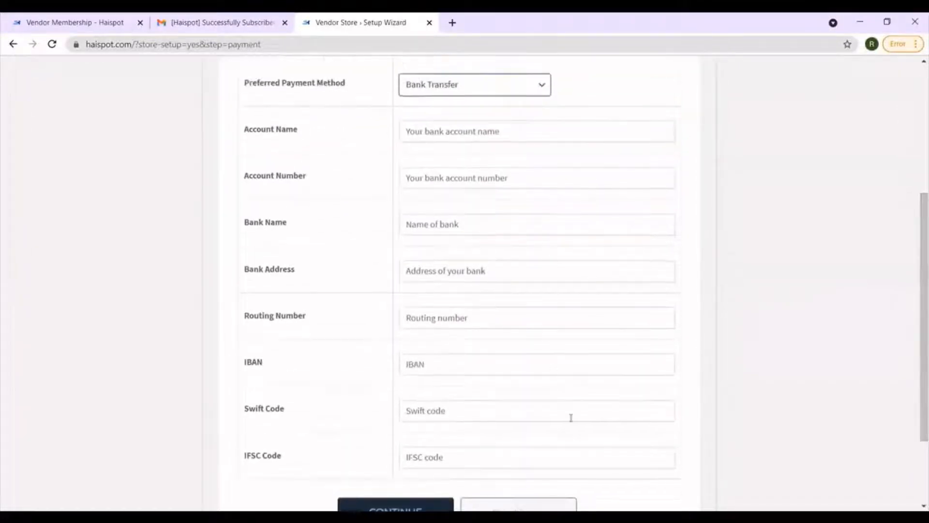
pyautogui.click(536, 92)
pyautogui.click(527, 101)
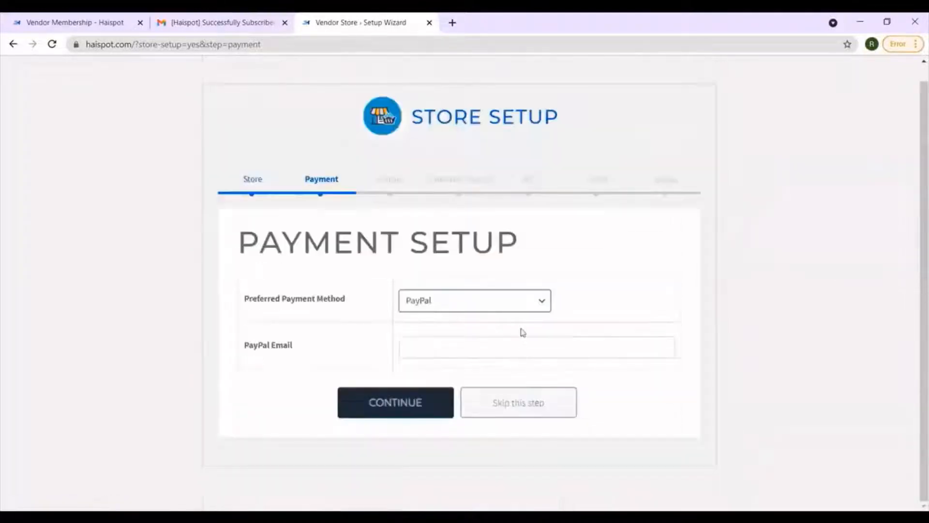
# - Continue past the payment setup with PayPal selected and the PayPal email left blank, and look through the policy setup fields
pyautogui.click(429, 409)
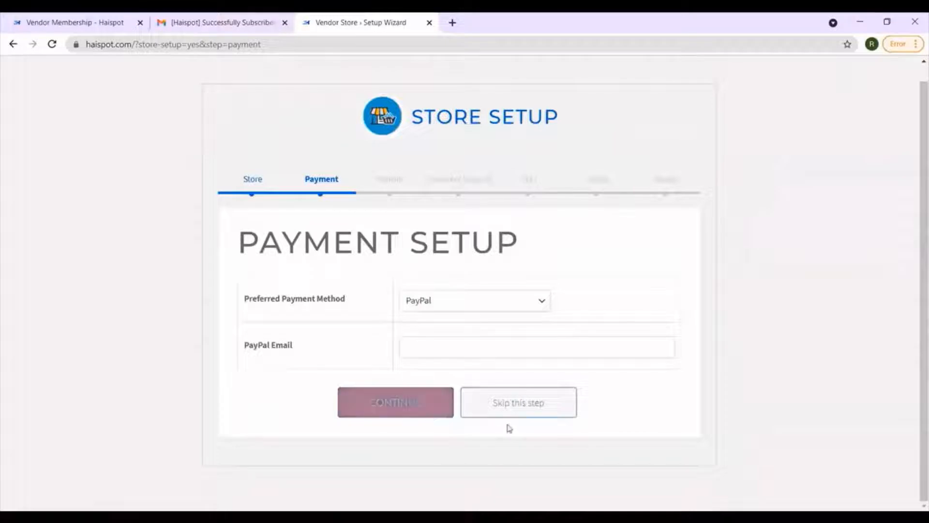
pyautogui.click(426, 405)
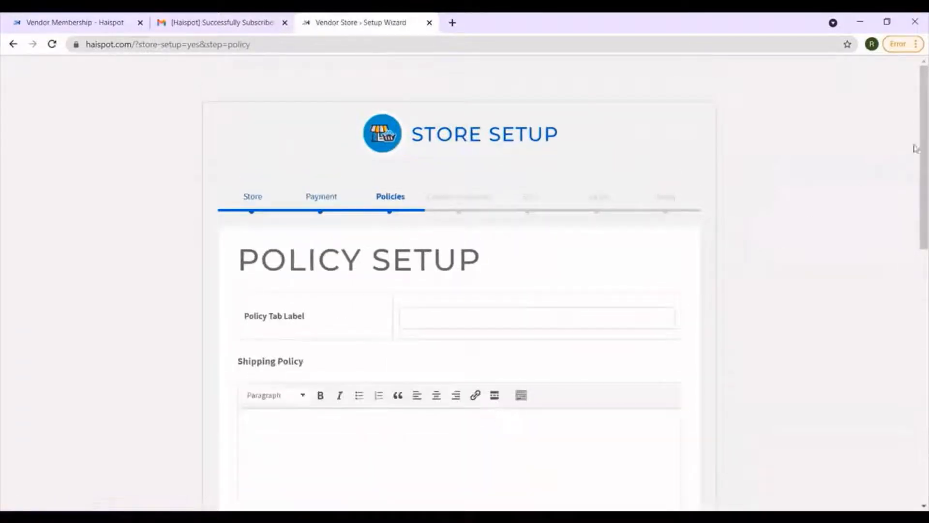
pyautogui.scroll(-2, 914, 166)
pyautogui.scroll(-1, 914, 198)
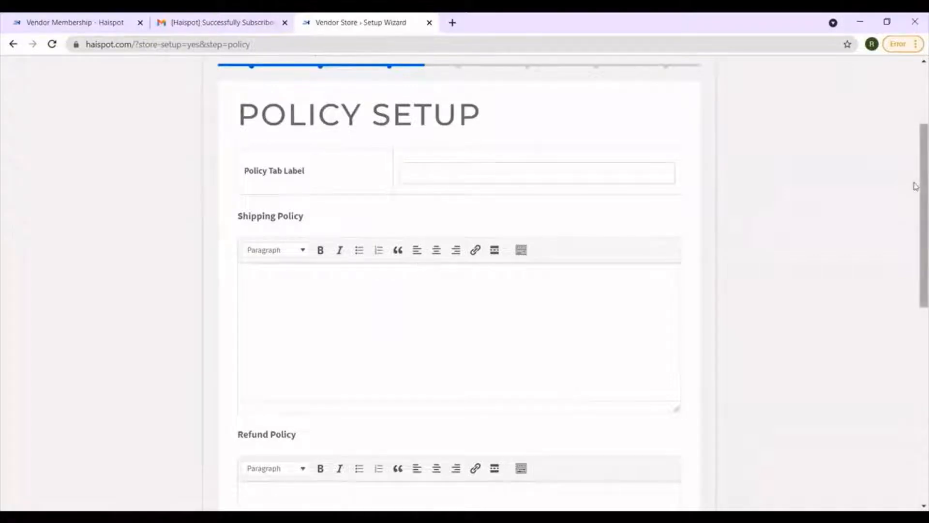
pyautogui.moveTo(915, 186); pyautogui.dragTo(915, 205)
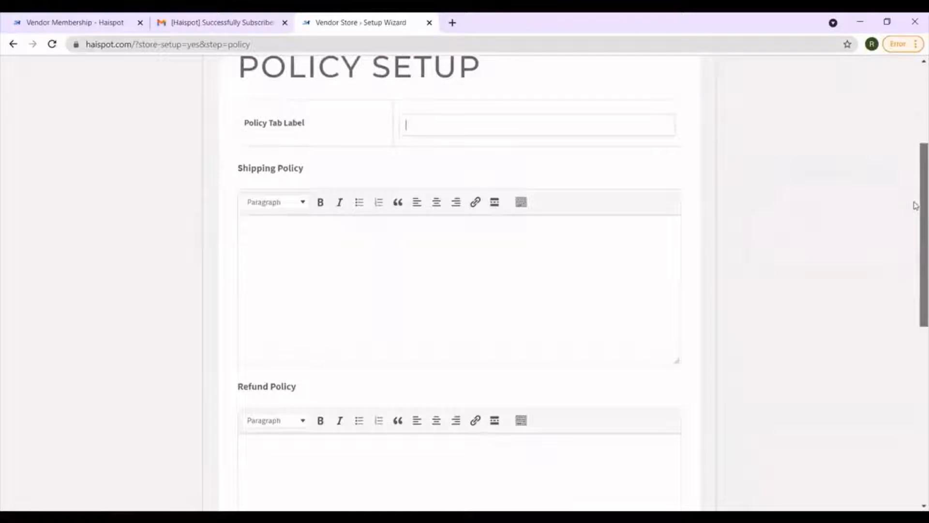
pyautogui.moveTo(915, 205); pyautogui.dragTo(906, 289)
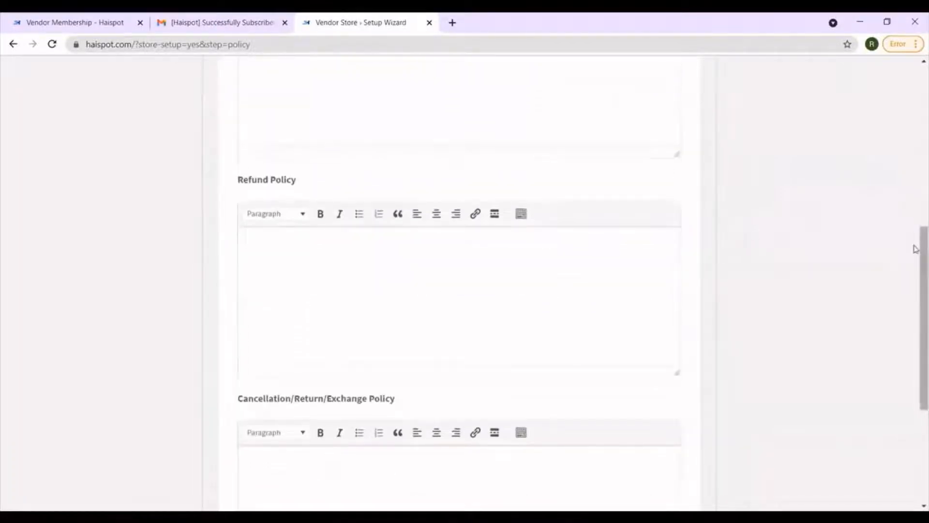
pyautogui.moveTo(915, 251); pyautogui.dragTo(915, 205)
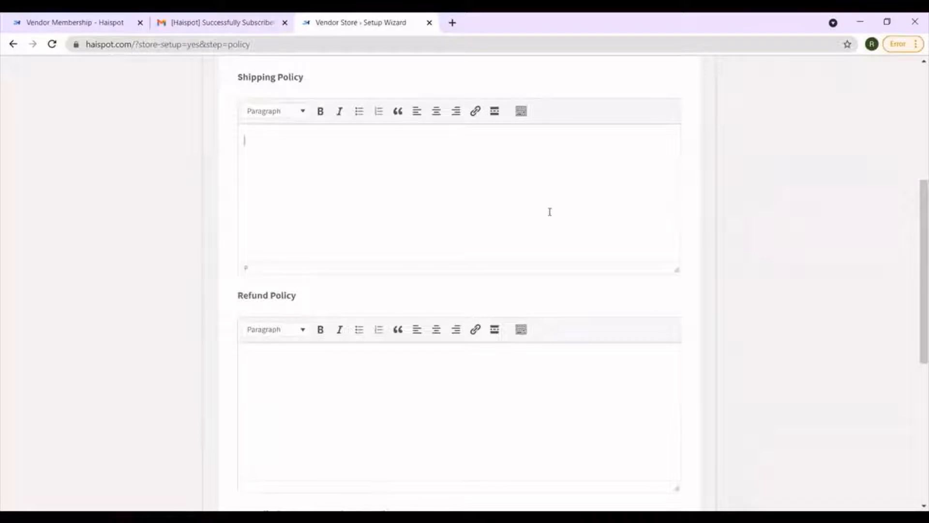
# - Enter the shipping policy "We will ship only when orders and made and shipping fees are included in the price."
pyautogui.write('We will ship only')
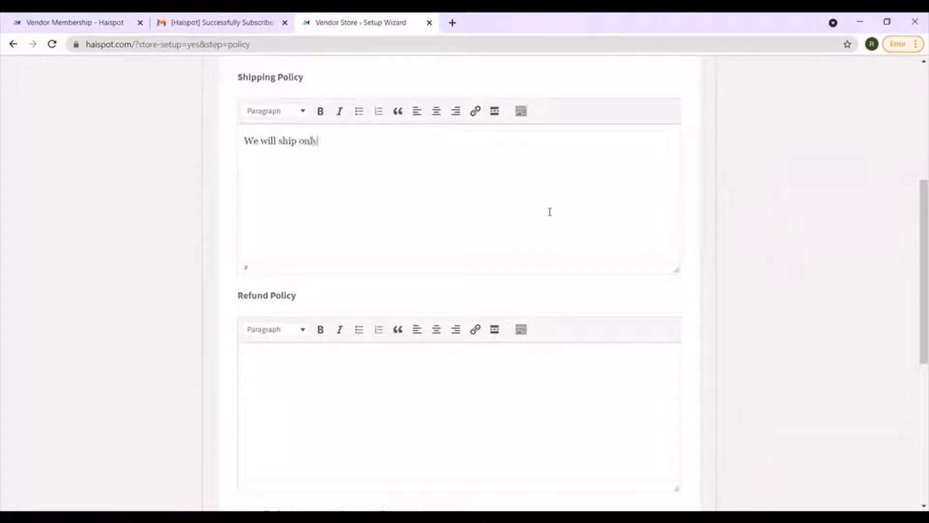
pyautogui.write(' when order')
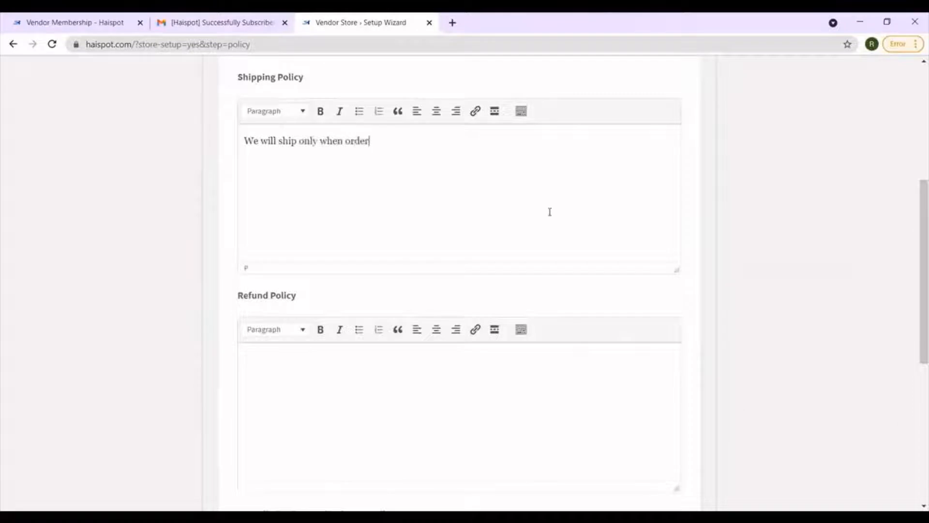
pyautogui.write('s and made and')
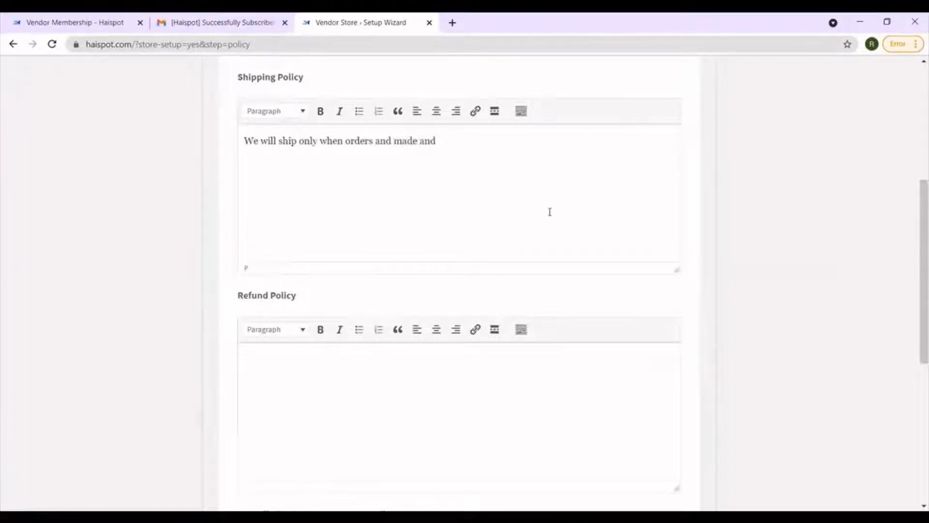
pyautogui.write(' ship')
pyautogui.write('ping fees ar')
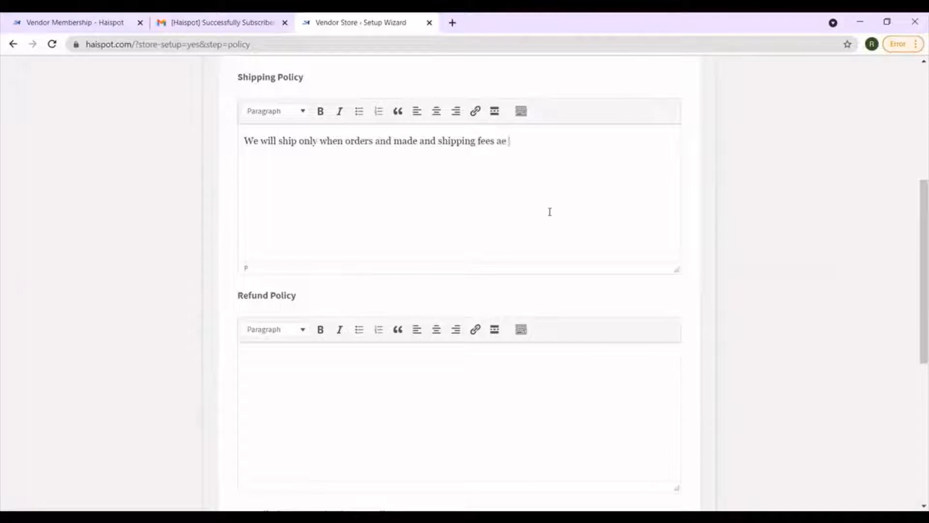
pyautogui.press('BackSpace')
pyautogui.write('re included in the pr')
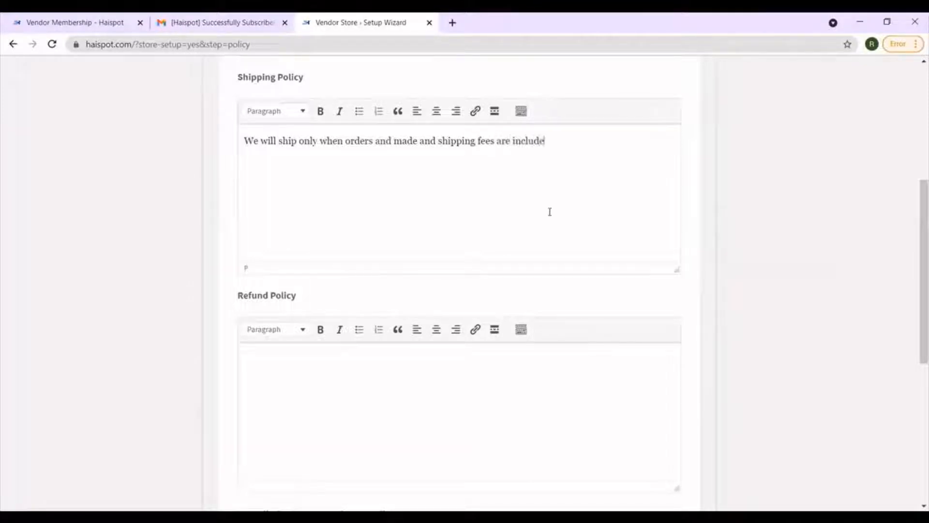
pyautogui.write('ice.')
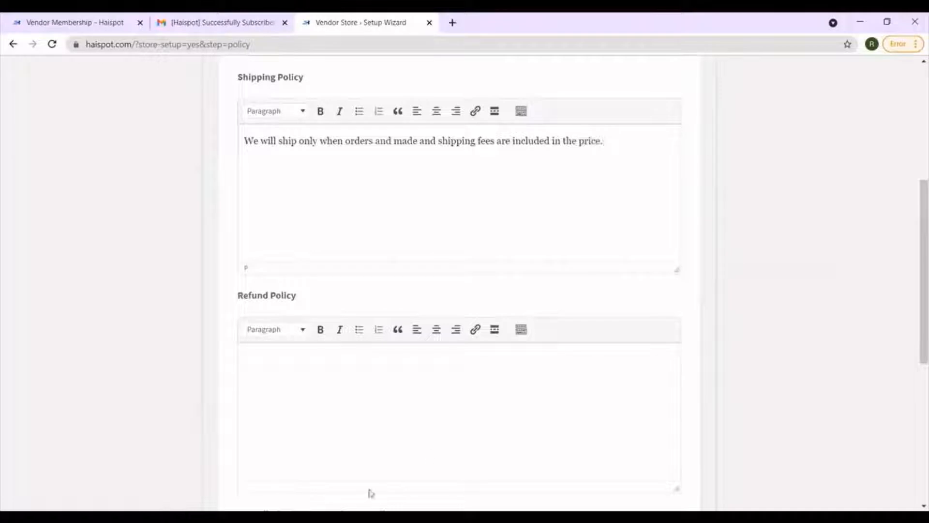
pyautogui.write('No ')
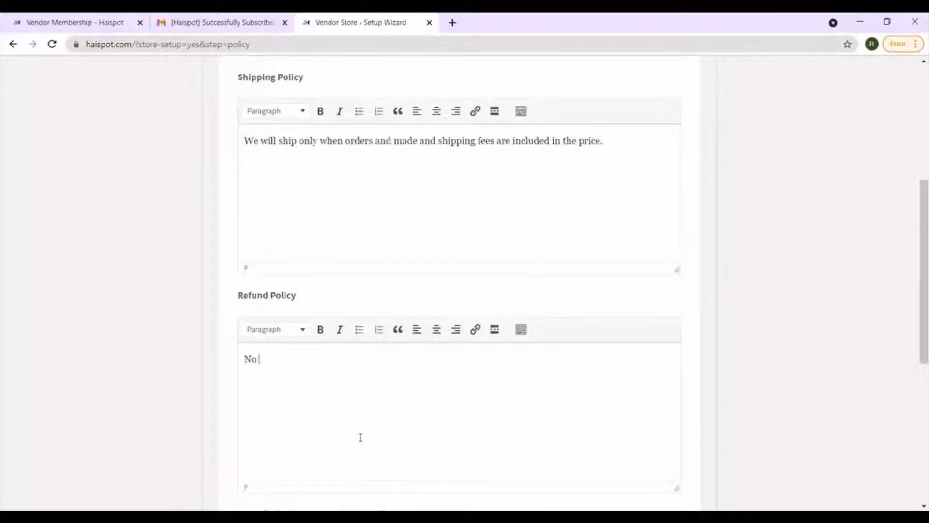
pyautogui.write('refund')
# - Enter the cancellation/return/exchange policy "No cancel, We will accept returns and exchange only damage products."
pyautogui.moveTo(915, 265); pyautogui.dragTo(915, 327)
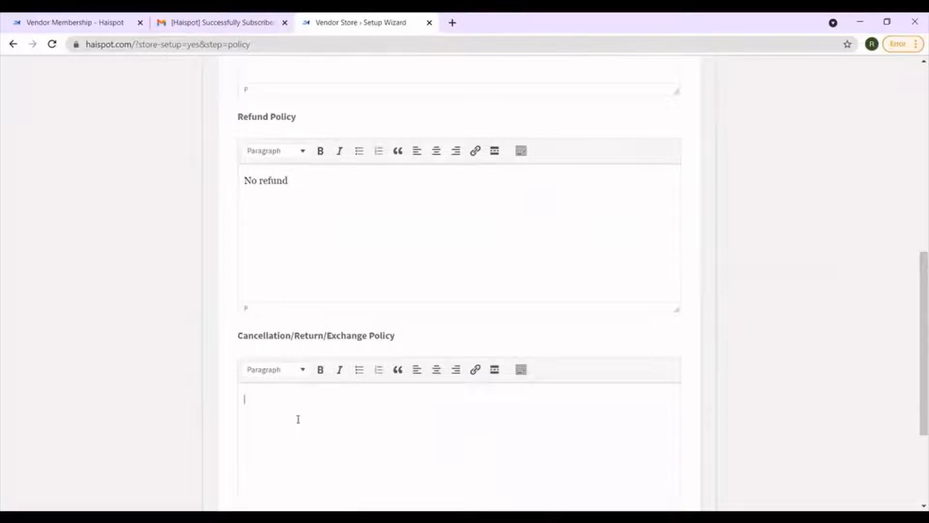
pyautogui.click(298, 419)
pyautogui.write('Ca')
pyautogui.press('BackSpace')
pyautogui.press('BackSpace')
pyautogui.write('No cand')
pyautogui.write('el, No reutrn')
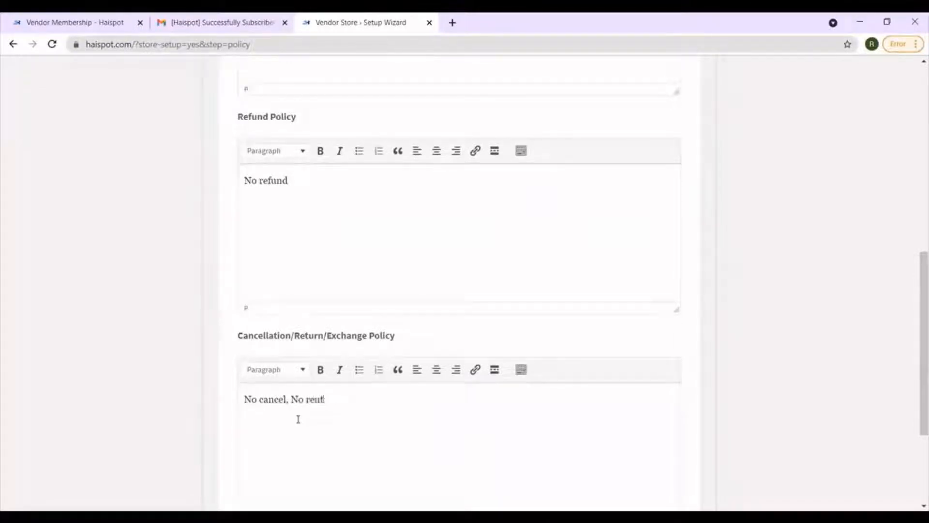
pyautogui.press('BackSpace')
pyautogui.press('BackSpace')
pyautogui.press('BackSpace')
pyautogui.press('BackSpace')
pyautogui.press('BackSpace')
pyautogui.press('BackSpace')
pyautogui.press('BackSpace')
pyautogui.write('We will accept retu')
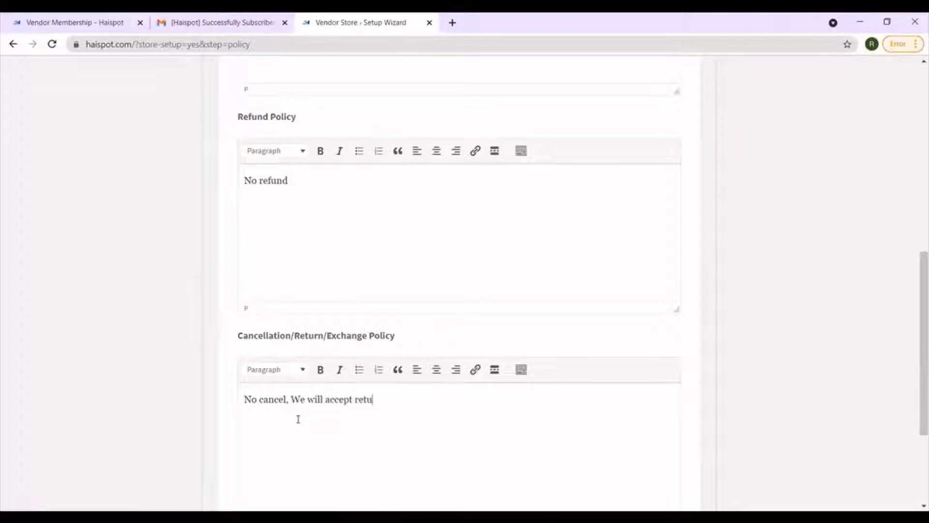
pyautogui.write('rns and exchange only')
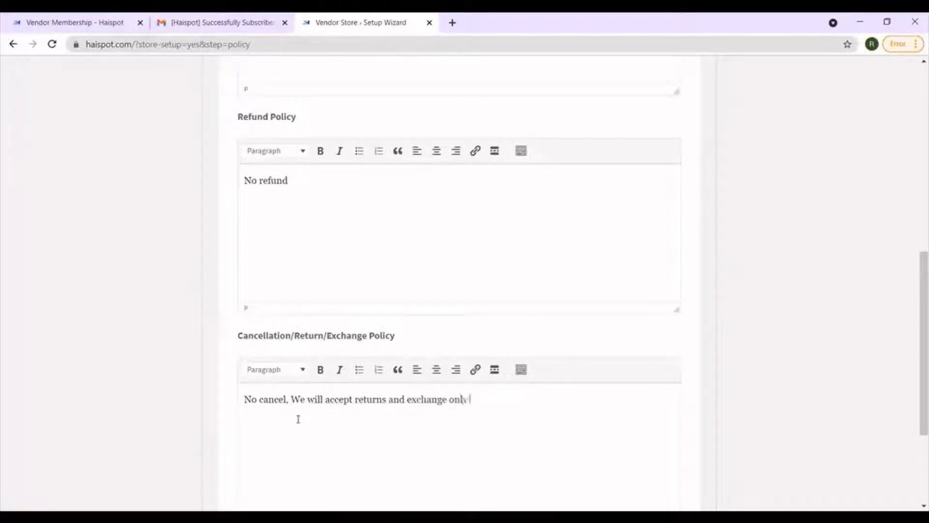
pyautogui.write(' damage prod')
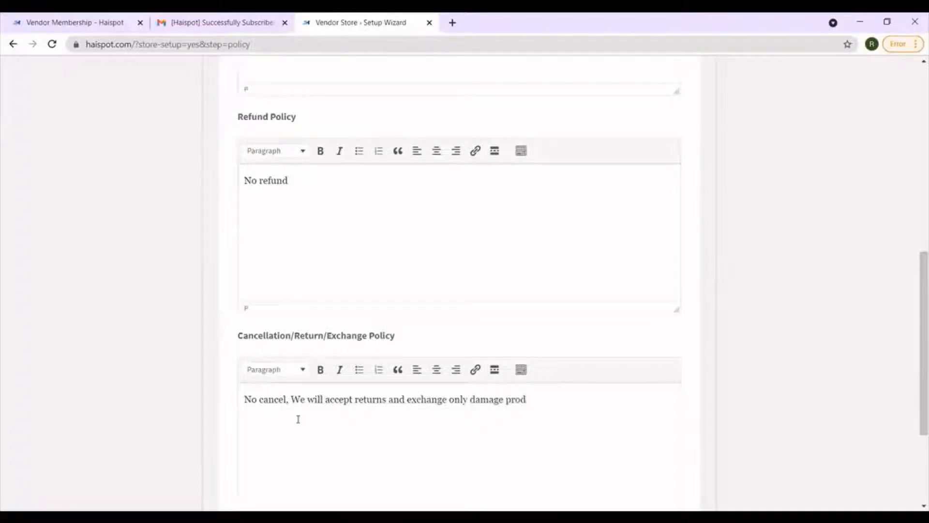
pyautogui.write('ucts.')
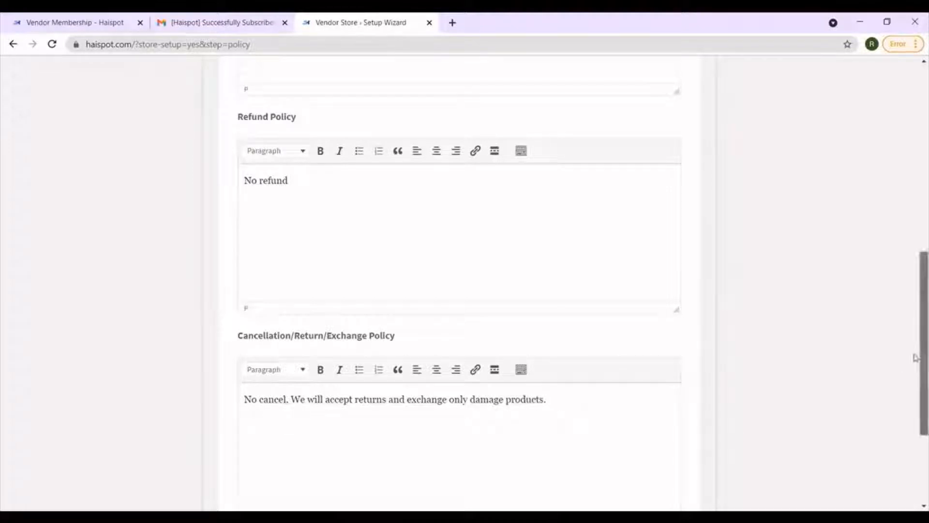
# - Set the policy tab label to "The Sto Policies" and continue to the customer support setup
pyautogui.moveTo(913, 358); pyautogui.dragTo(916, 410)
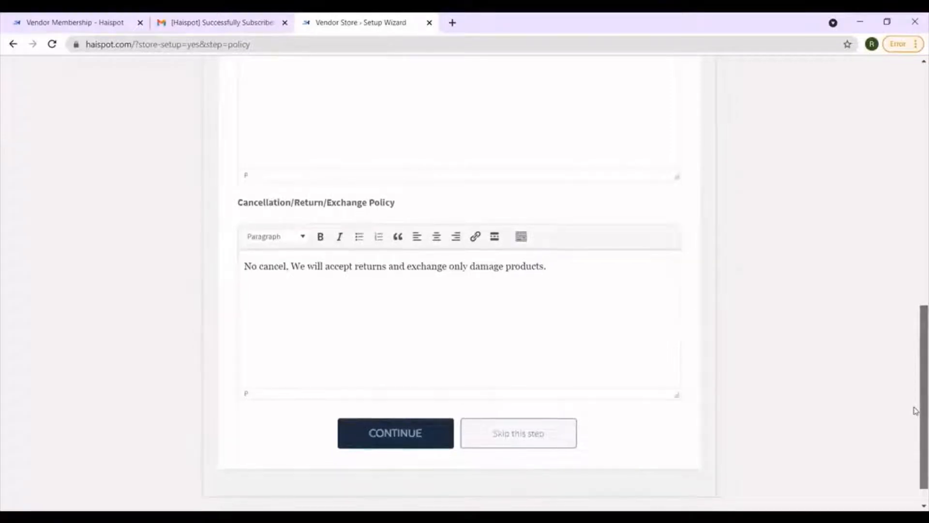
pyautogui.moveTo(916, 410); pyautogui.dragTo(916, 242)
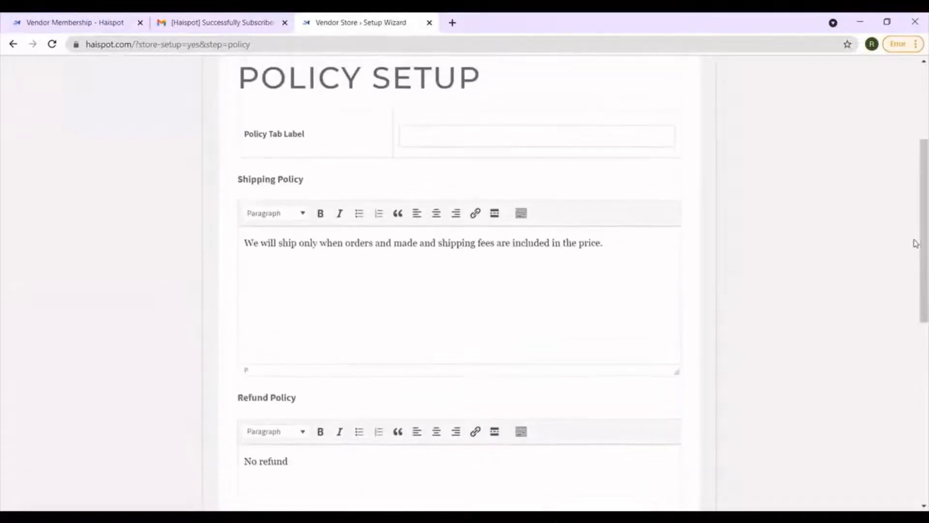
pyautogui.click(511, 143)
pyautogui.write('The Sto Poicy')
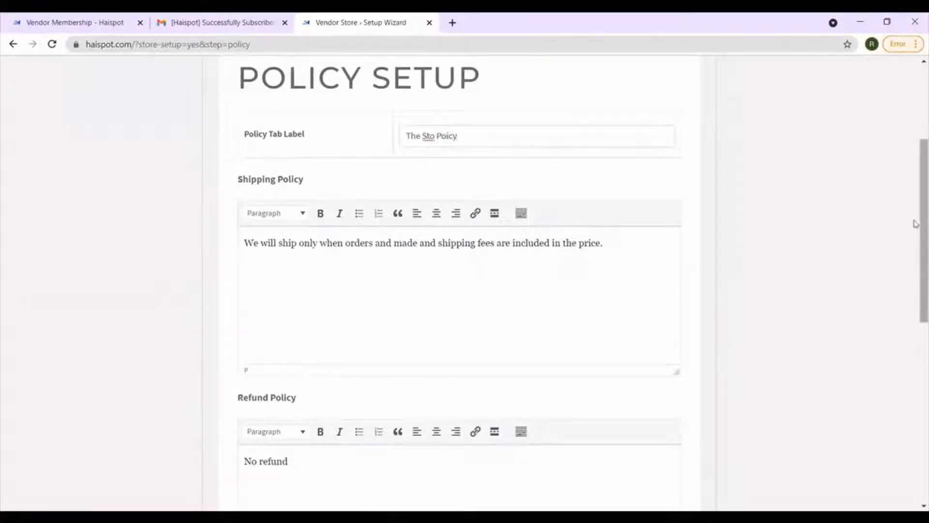
pyautogui.press('BackSpace')
pyautogui.press('BackSpace')
pyautogui.press('BackSpace')
pyautogui.write('licies')
pyautogui.moveTo(916, 242); pyautogui.dragTo(915, 420)
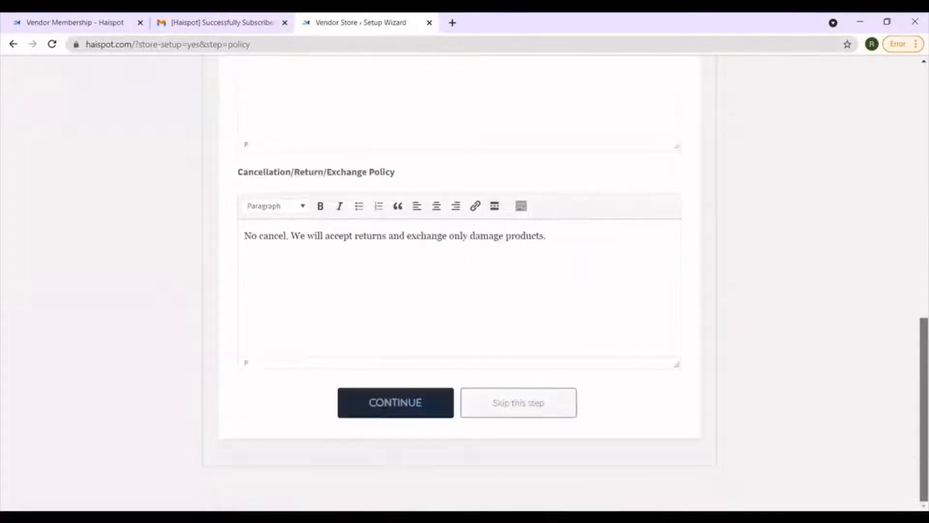
pyautogui.click(424, 412)
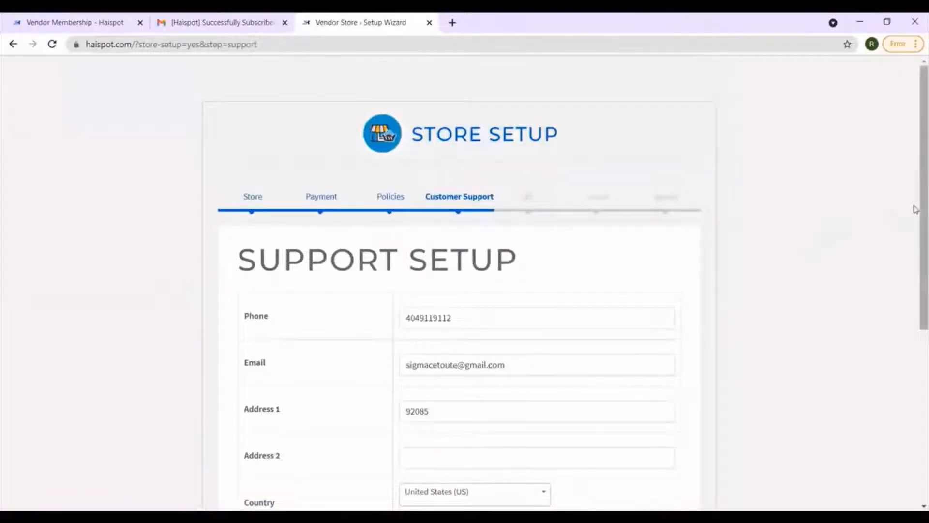
# - Accept the prefilled customer support details, and continue past the SEO page with its store, Facebook and Twitter fields left blank
pyautogui.moveTo(914, 208); pyautogui.dragTo(914, 414)
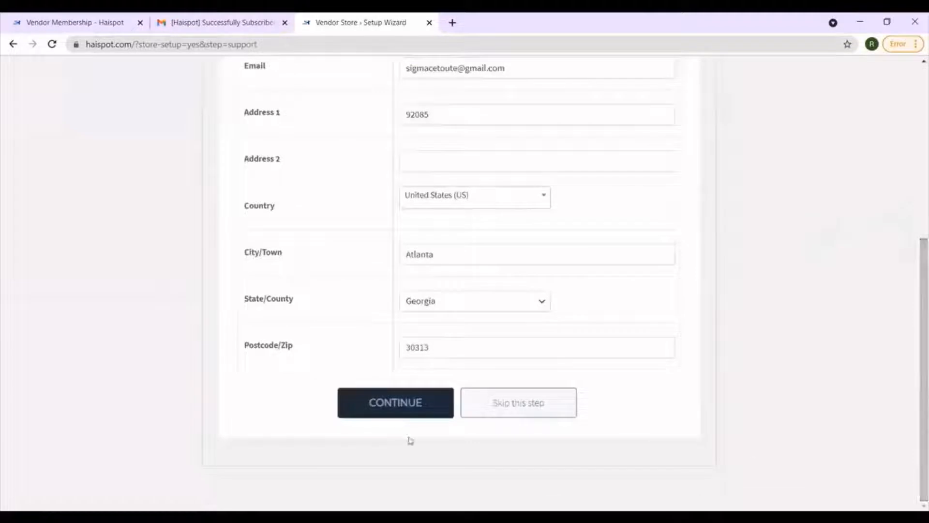
pyautogui.click(359, 408)
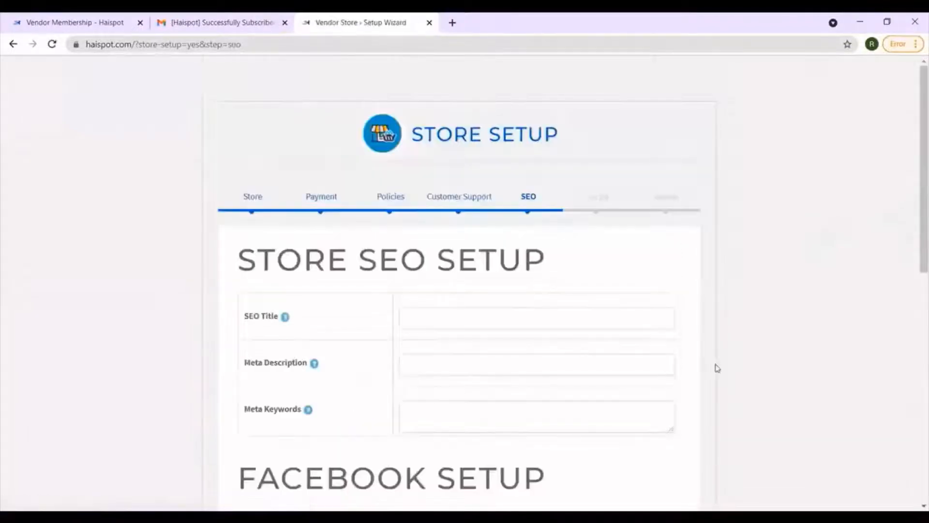
pyautogui.moveTo(914, 171); pyautogui.dragTo(914, 233)
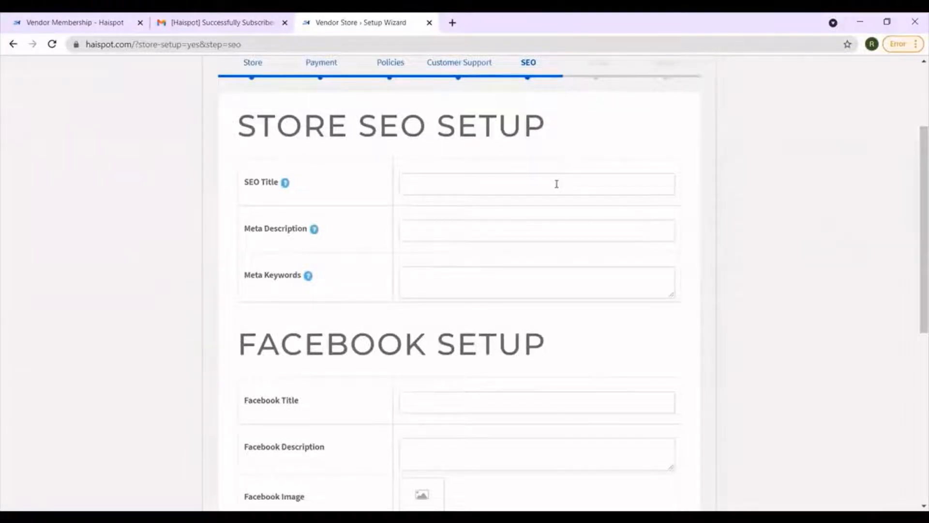
pyautogui.moveTo(916, 162); pyautogui.dragTo(916, 165)
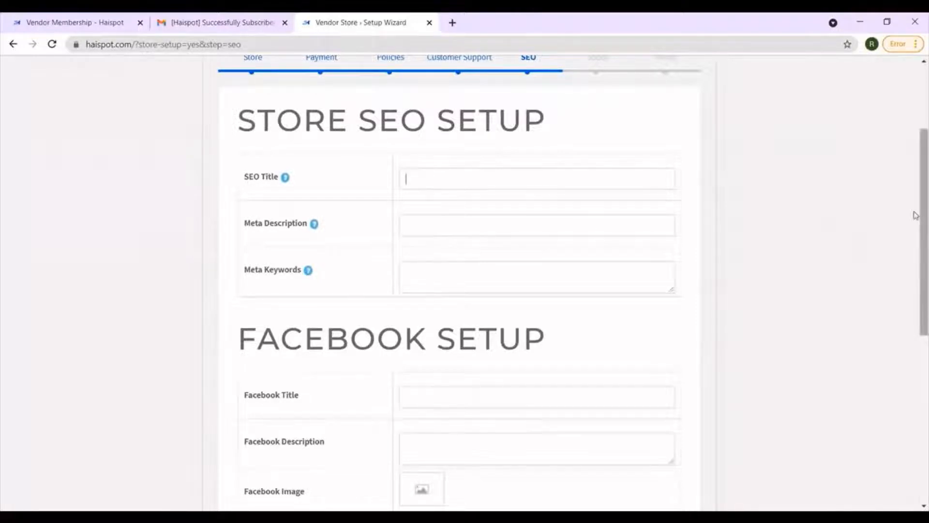
pyautogui.moveTo(916, 215); pyautogui.dragTo(912, 275)
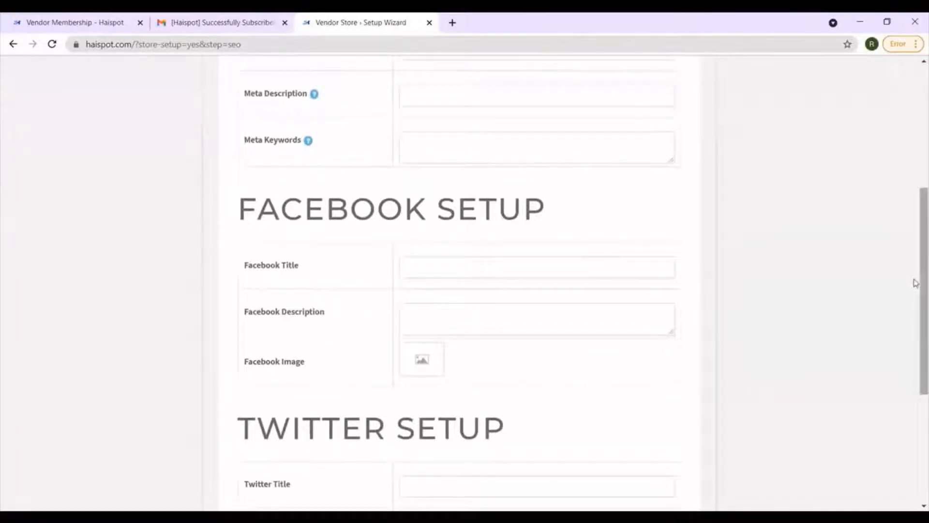
pyautogui.moveTo(916, 283); pyautogui.dragTo(914, 386)
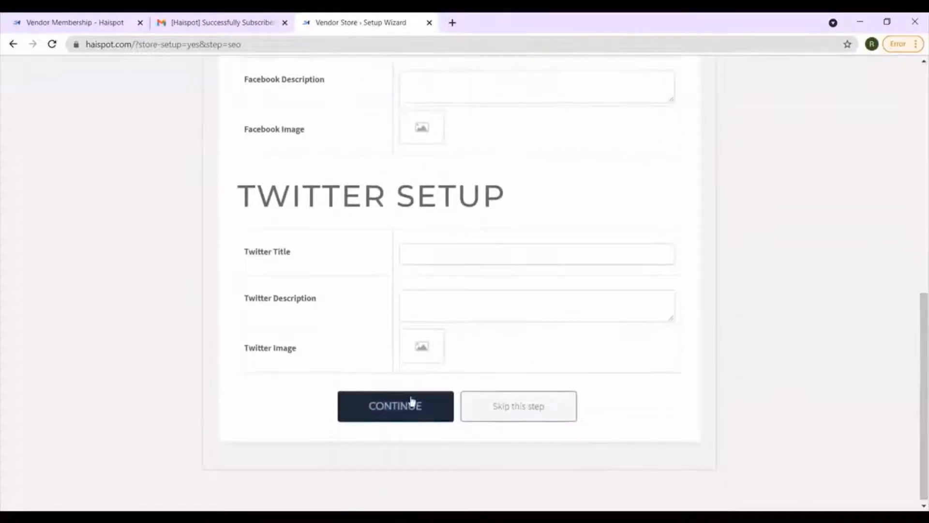
pyautogui.click(367, 413)
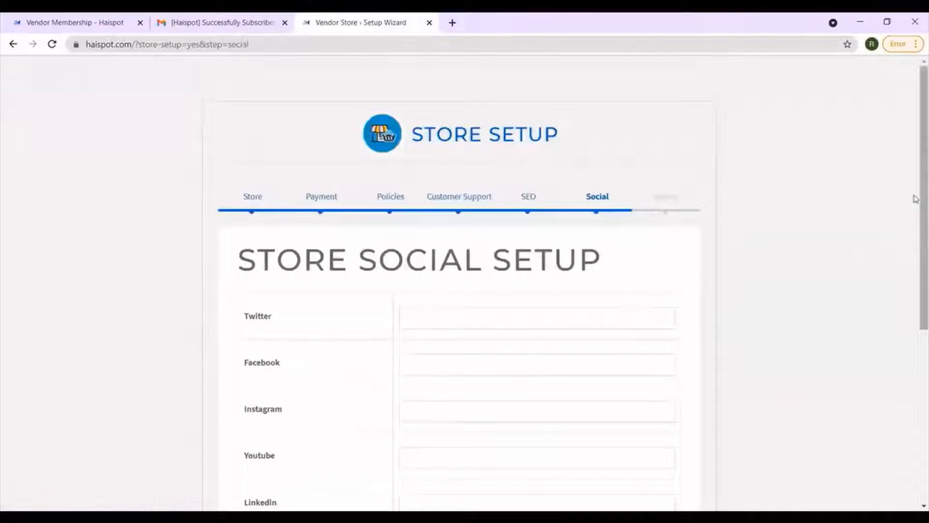
# - Look over the store's social profile fields, leave them blank and continue to the wizard's final page
pyautogui.moveTo(915, 198); pyautogui.dragTo(914, 328)
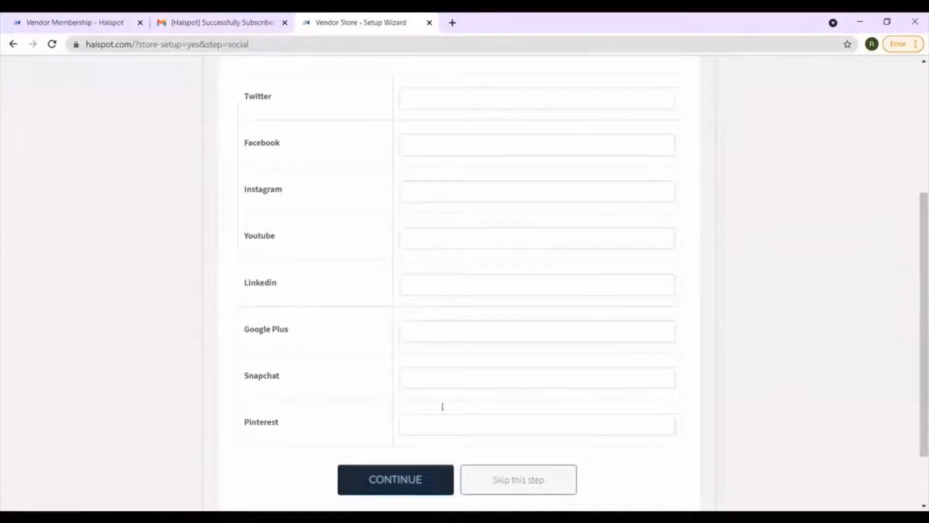
pyautogui.moveTo(915, 318); pyautogui.dragTo(915, 365)
pyautogui.click(404, 422)
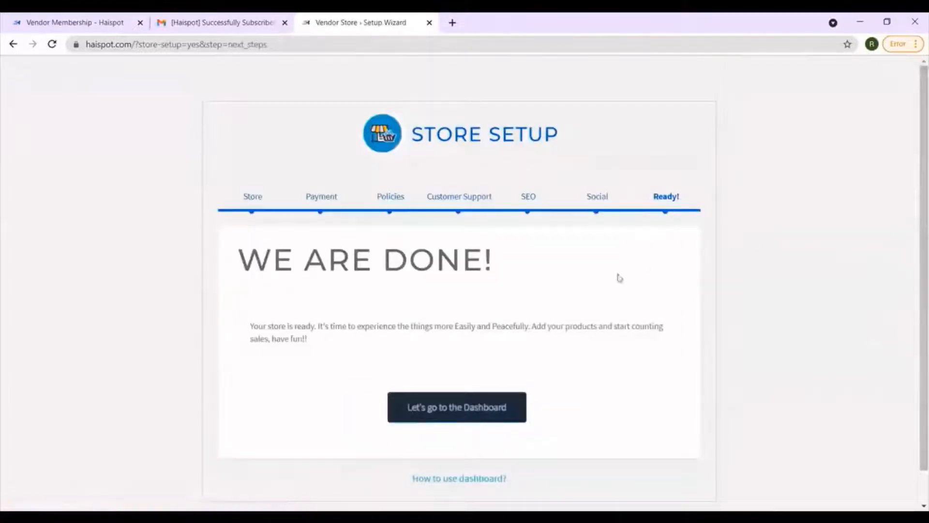
# - Open the store dashboard from the finished wizard and look over its sales summary and chart
pyautogui.click(468, 414)
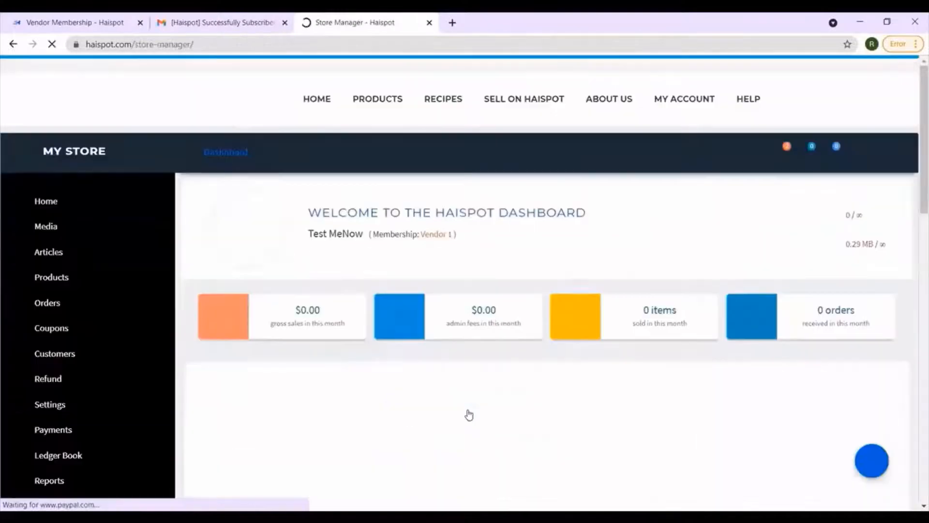
pyautogui.moveTo(916, 157); pyautogui.dragTo(916, 200)
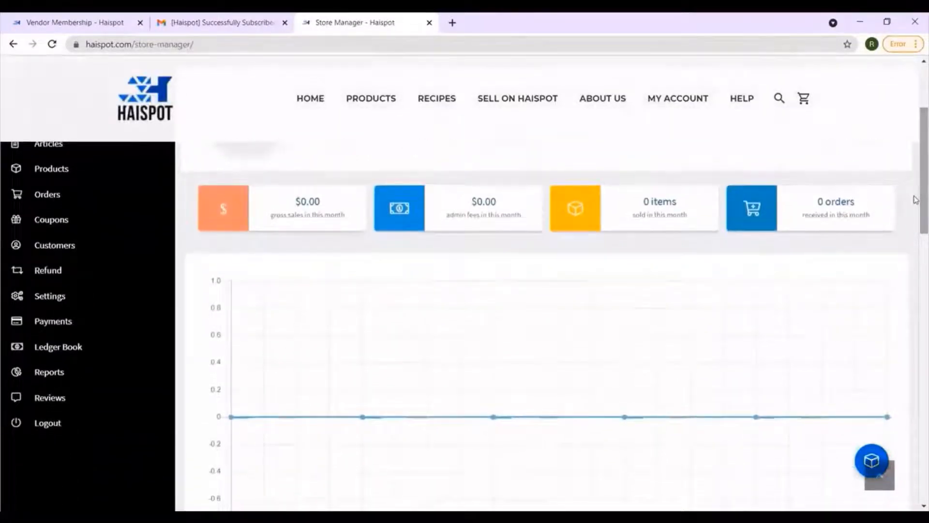
# - Open the form for adding a new product to the store and look over its fields
pyautogui.moveTo(916, 142); pyautogui.dragTo(915, 121)
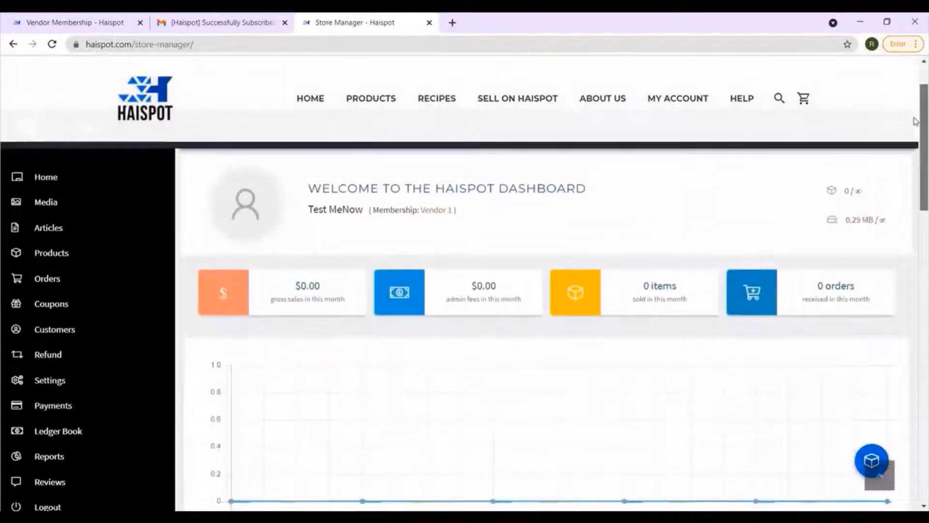
pyautogui.moveTo(916, 121); pyautogui.dragTo(916, 143)
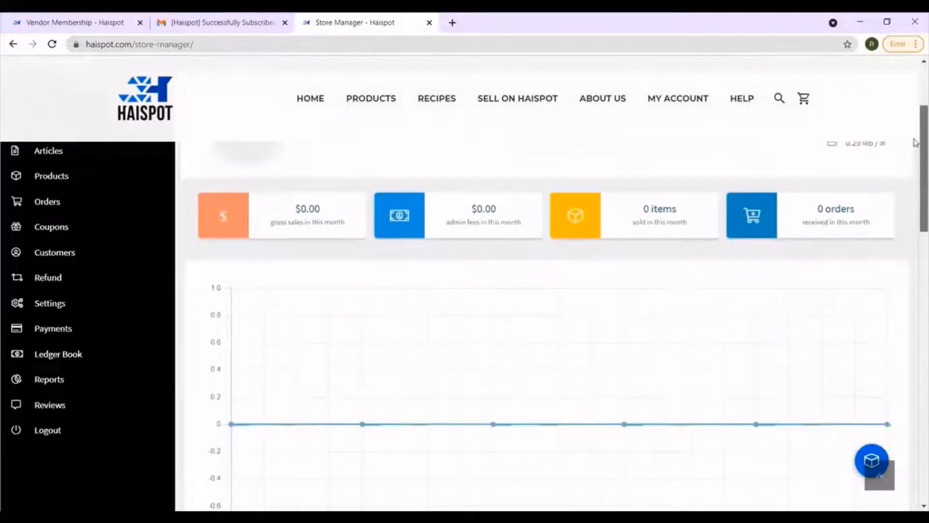
pyautogui.scroll(-1, 227, 319)
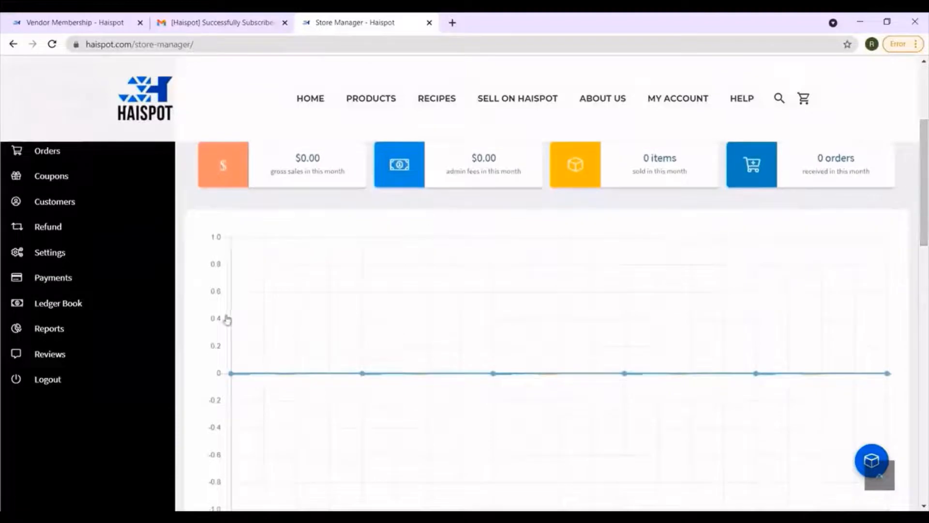
pyautogui.moveTo(923, 129); pyautogui.dragTo(914, 93)
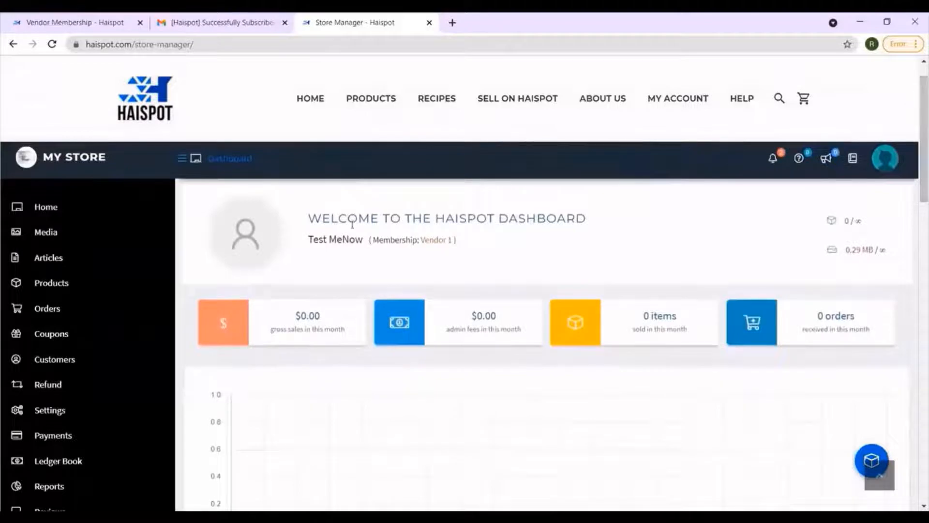
pyautogui.moveTo(35, 286)
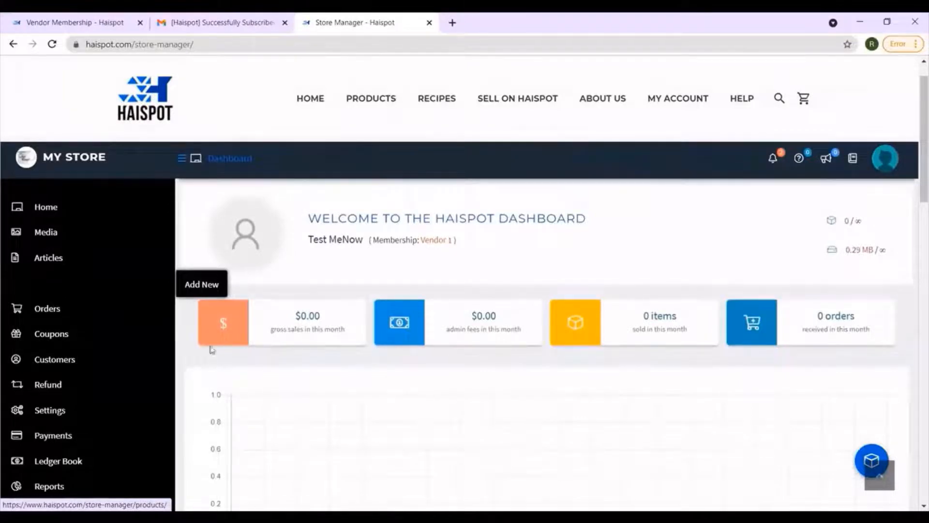
pyautogui.click(209, 286)
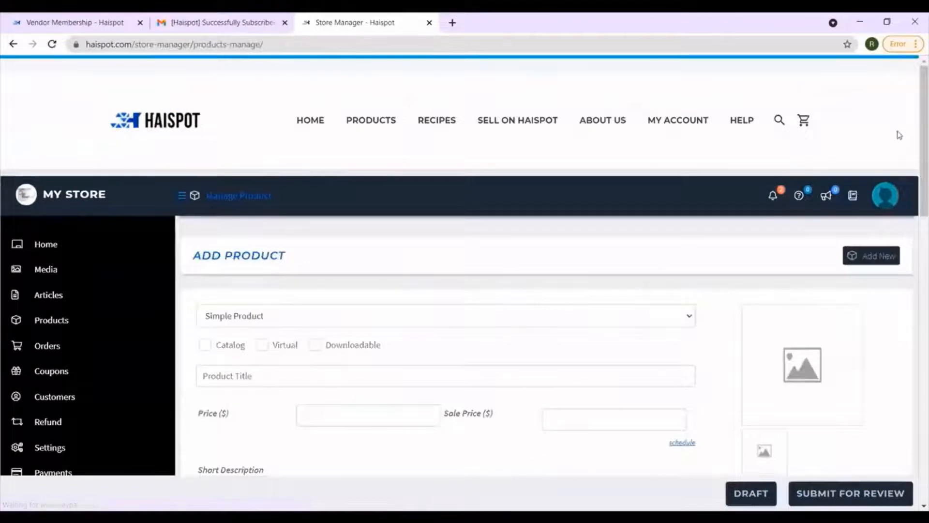
pyautogui.scroll(-2, 915, 124)
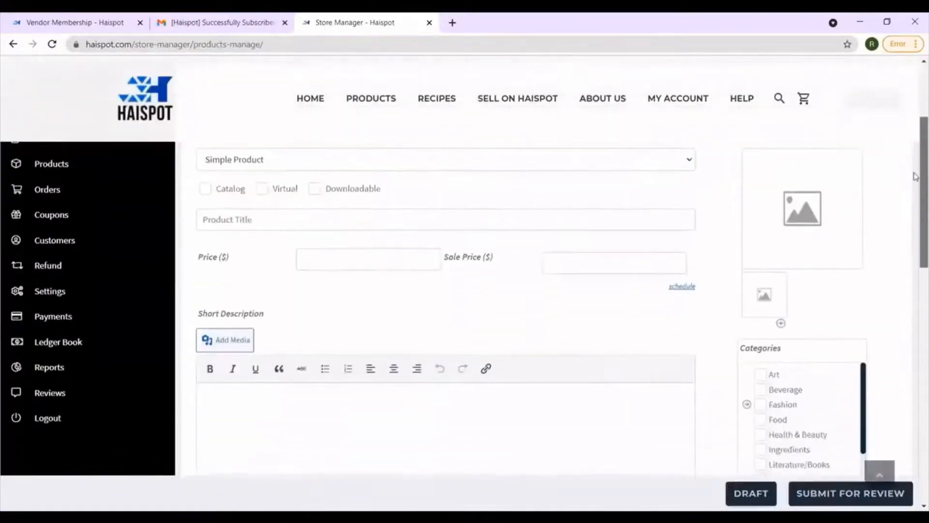
pyautogui.scroll(1, 915, 152)
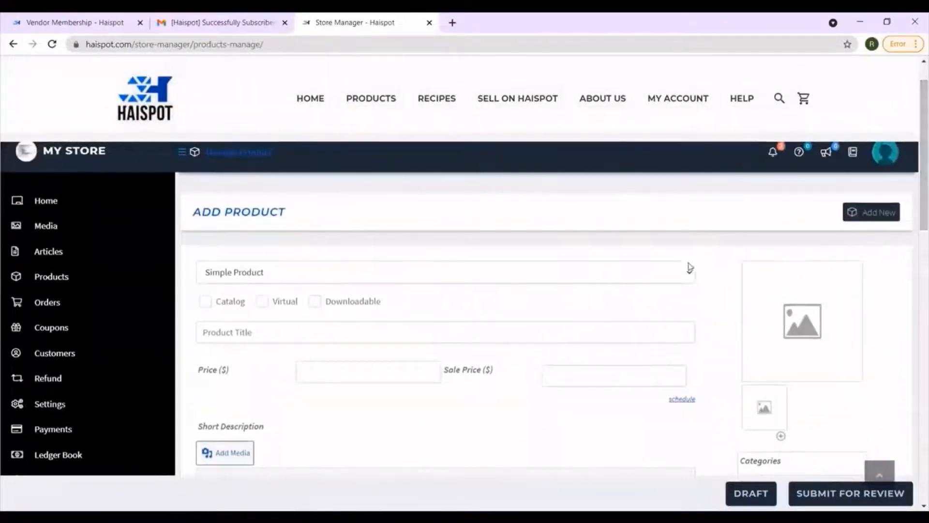
# - Try the External/Affiliate Product type with its URL field, and return the product type to Simple Product
pyautogui.click(688, 274)
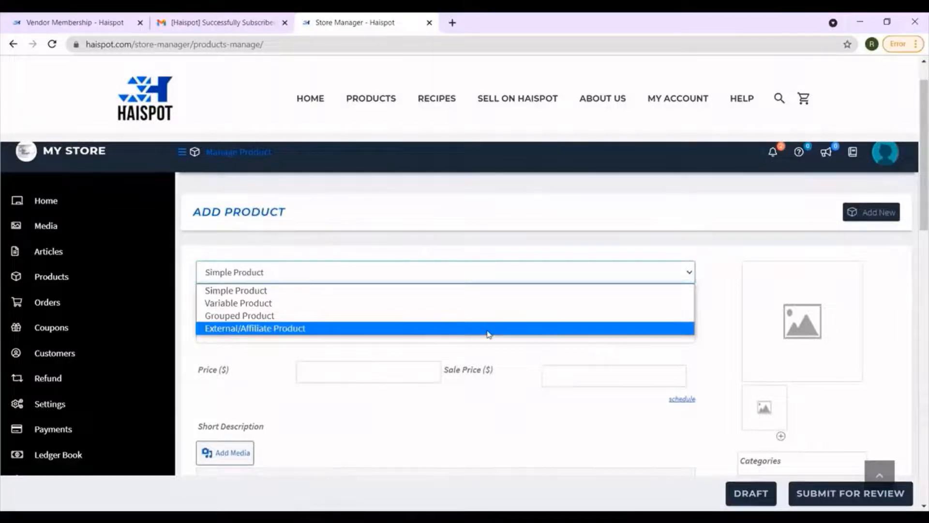
pyautogui.click(489, 331)
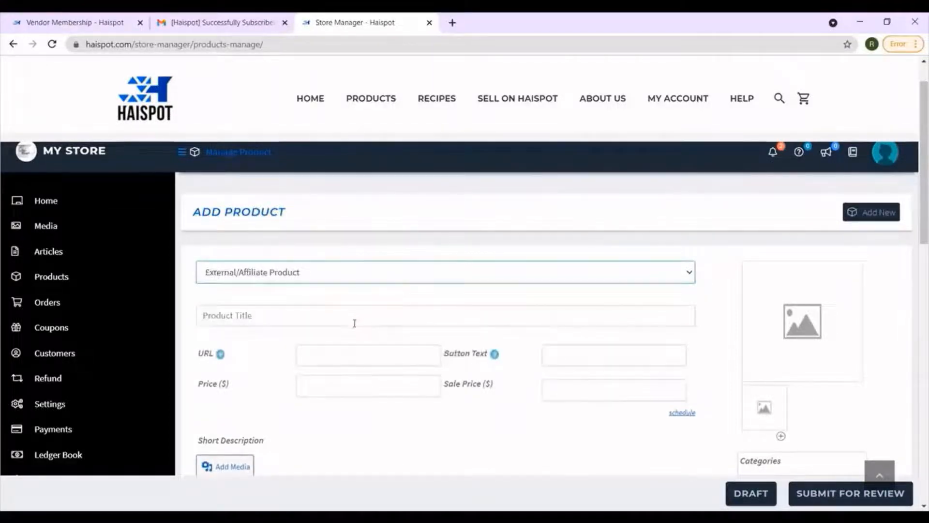
pyautogui.click(343, 356)
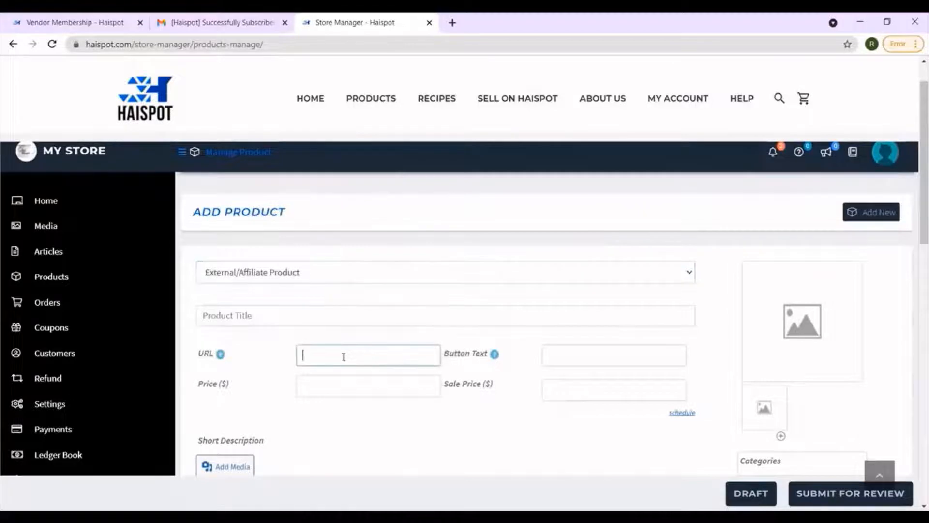
pyautogui.rightClick(342, 356)
pyautogui.click(328, 359)
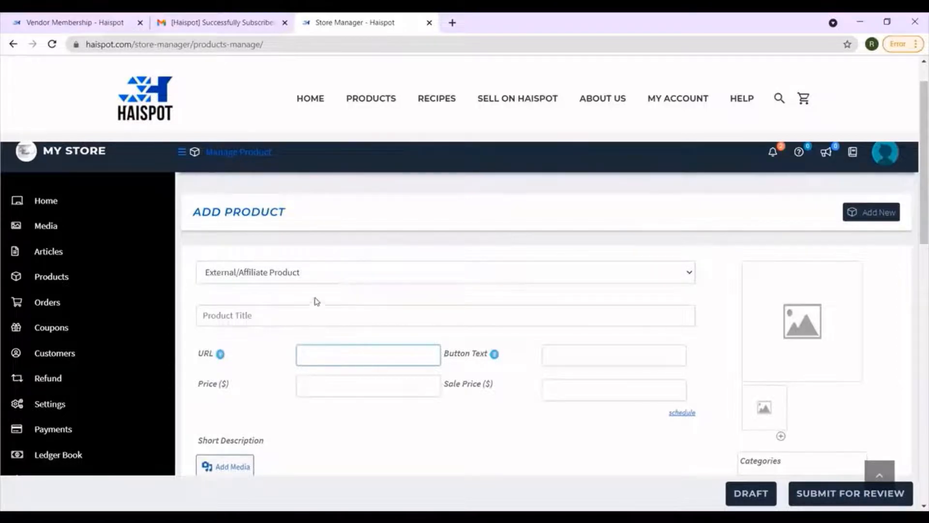
pyautogui.click(310, 279)
pyautogui.click(295, 291)
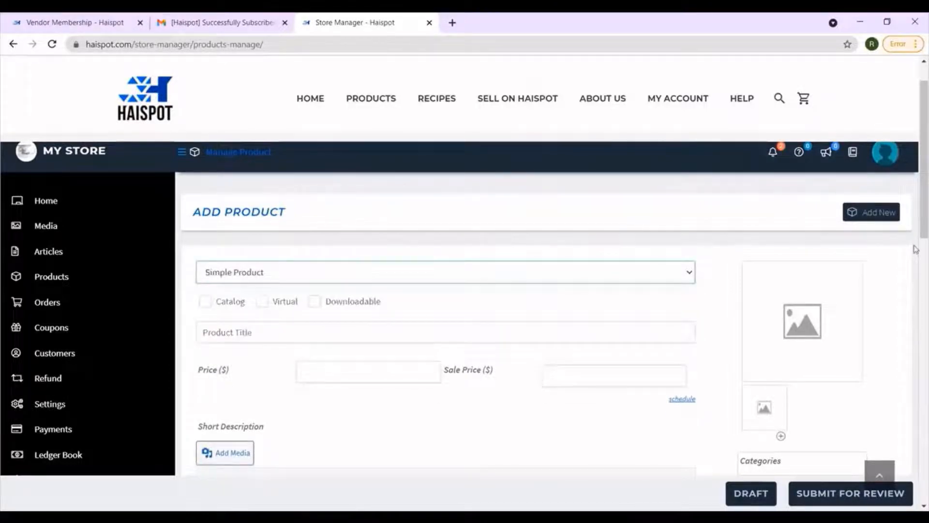
# - Try the Virtual and Downloadable options for the simple product, turning each one off again
pyautogui.scroll(-8, 916, 258)
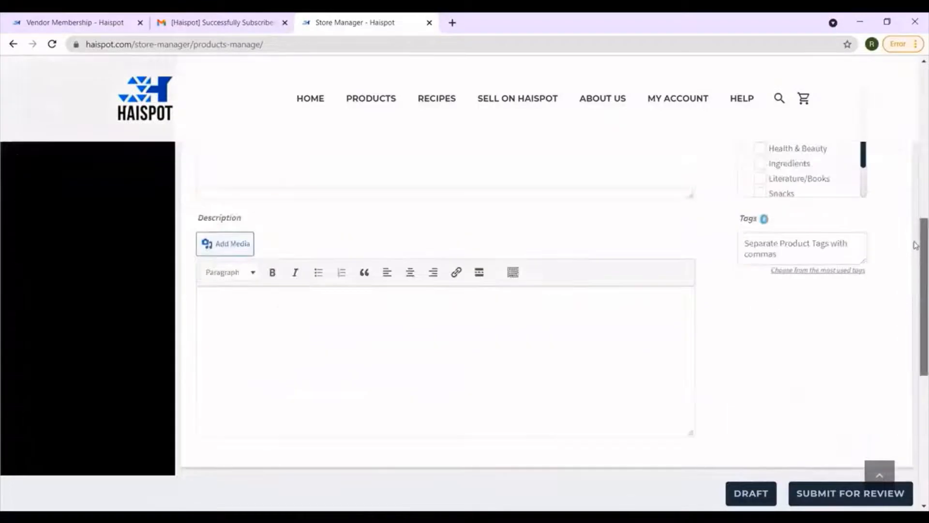
pyautogui.moveTo(915, 247); pyautogui.dragTo(914, 128)
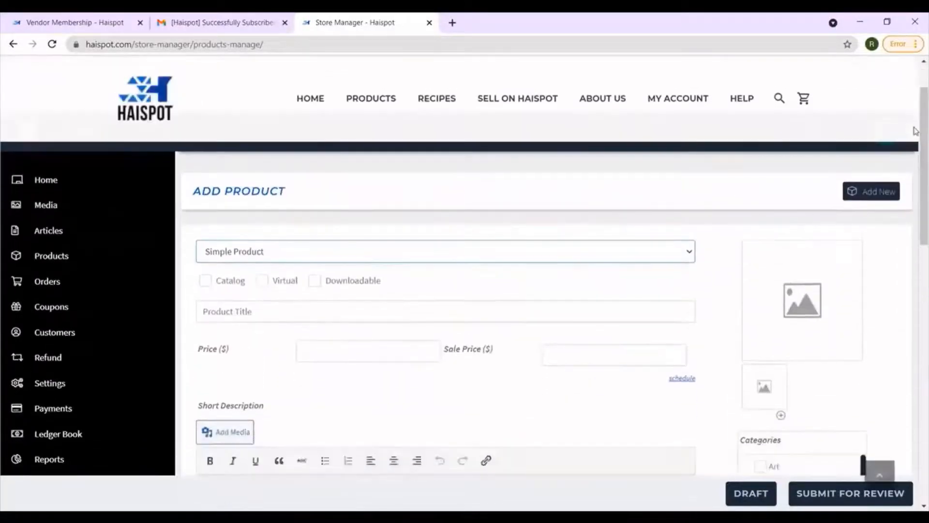
pyautogui.click(262, 286)
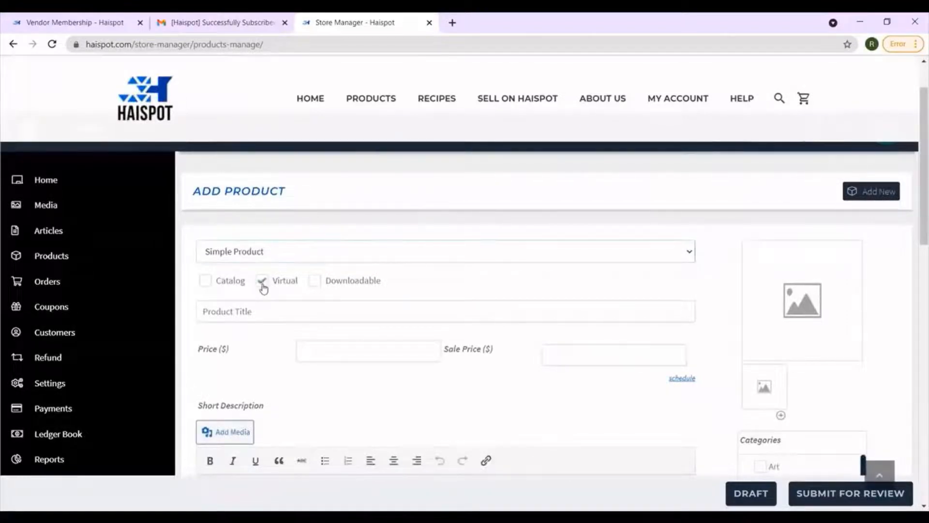
pyautogui.click(263, 286)
pyautogui.click(312, 287)
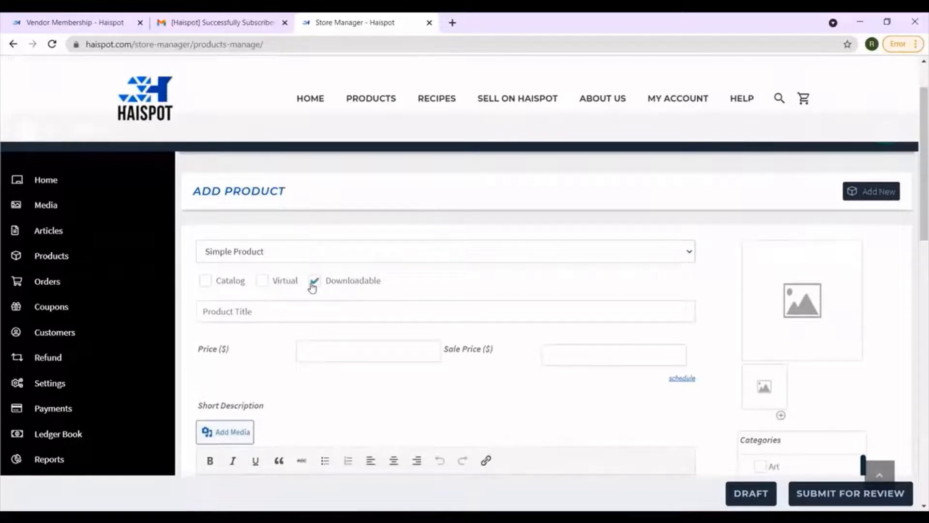
pyautogui.click(312, 286)
# - Upload the image file back-2 from the Haispot folder and use it as the product's main image
pyautogui.click(440, 309)
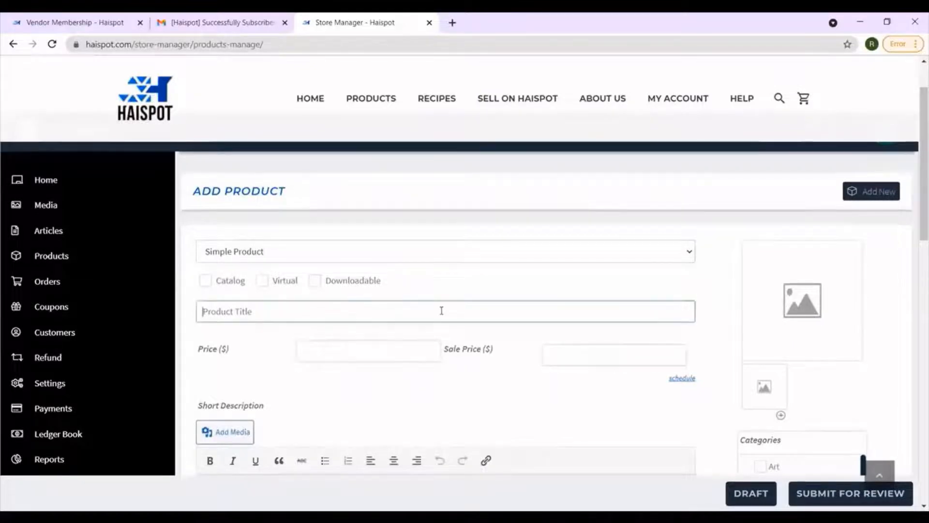
pyautogui.click(818, 308)
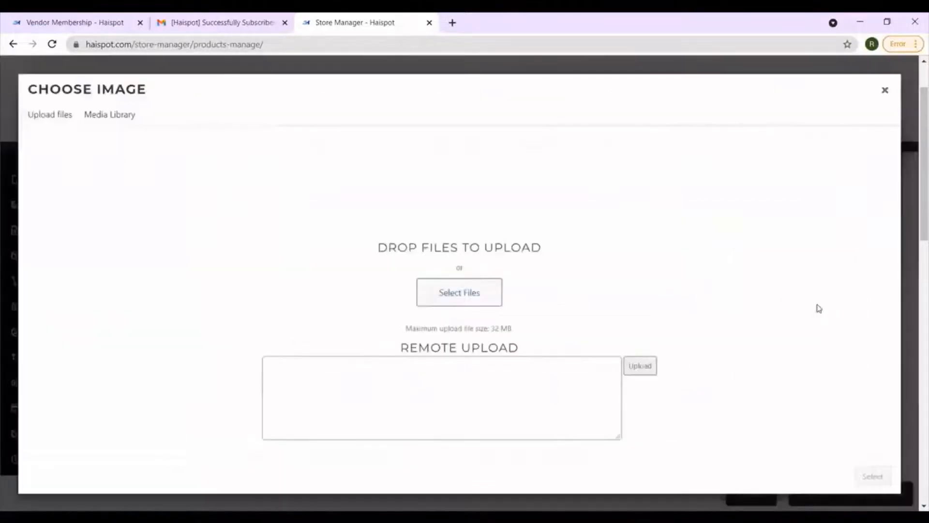
pyautogui.click(486, 297)
pyautogui.click(659, 107)
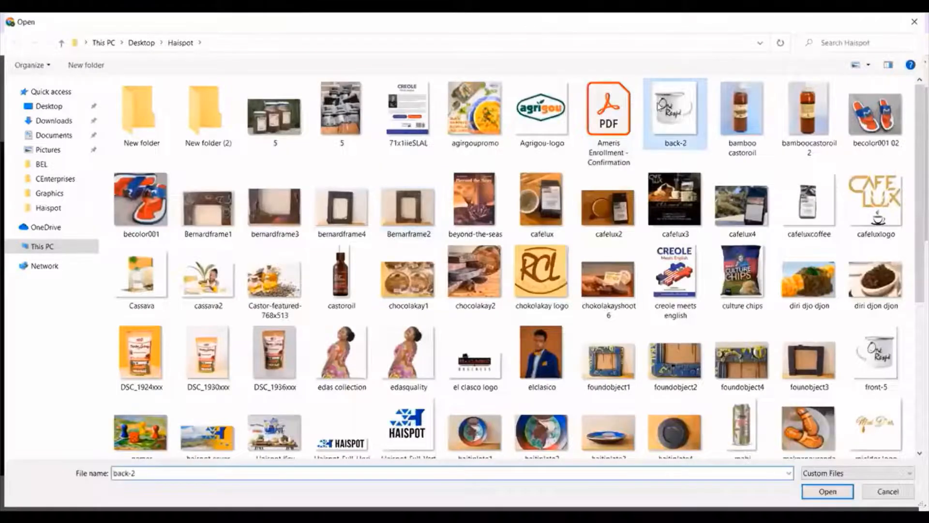
pyautogui.click(828, 492)
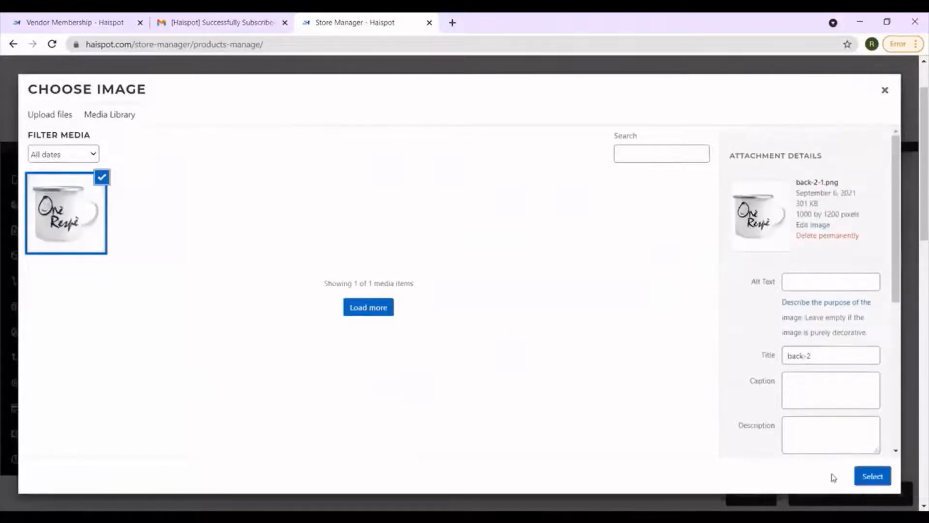
pyautogui.click(865, 479)
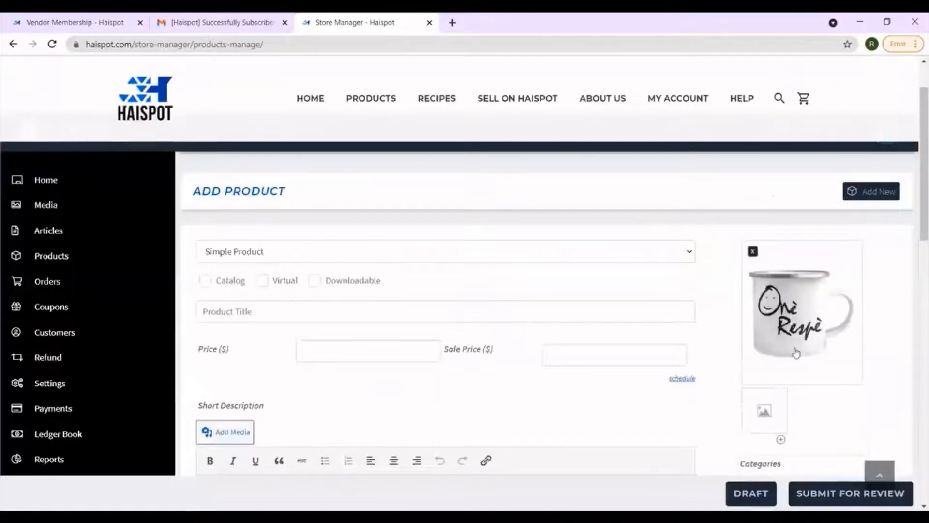
# - Title the product "One Respe" and set its regular price to 10.00
pyautogui.click(429, 304)
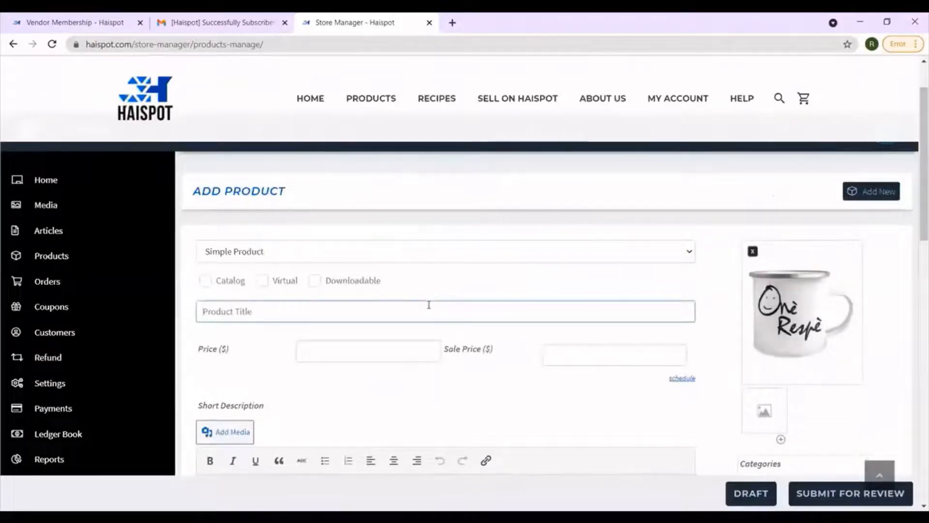
pyautogui.write('One Respe')
pyautogui.click(360, 348)
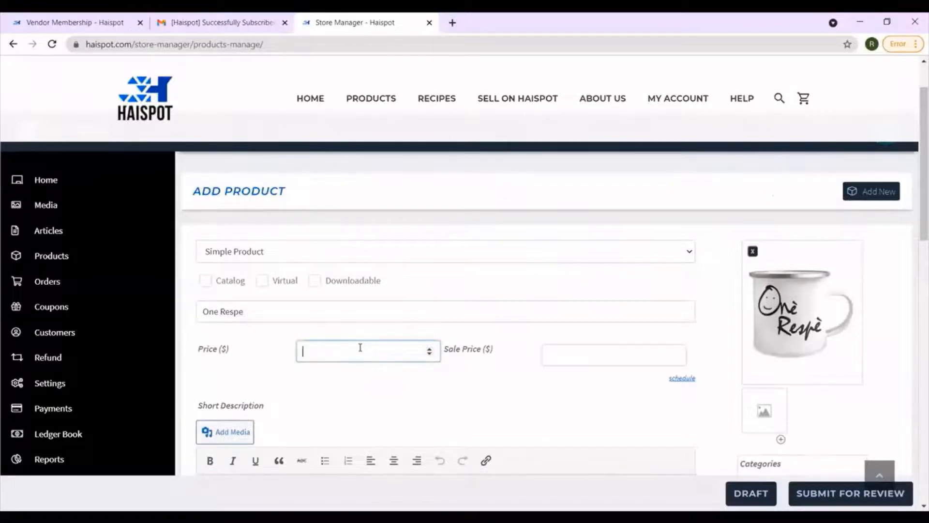
pyautogui.write('10.00')
# - Set the sale price to 7.00 and schedule the sale from 2021-09-07 up to 2021-09-11
pyautogui.click(567, 355)
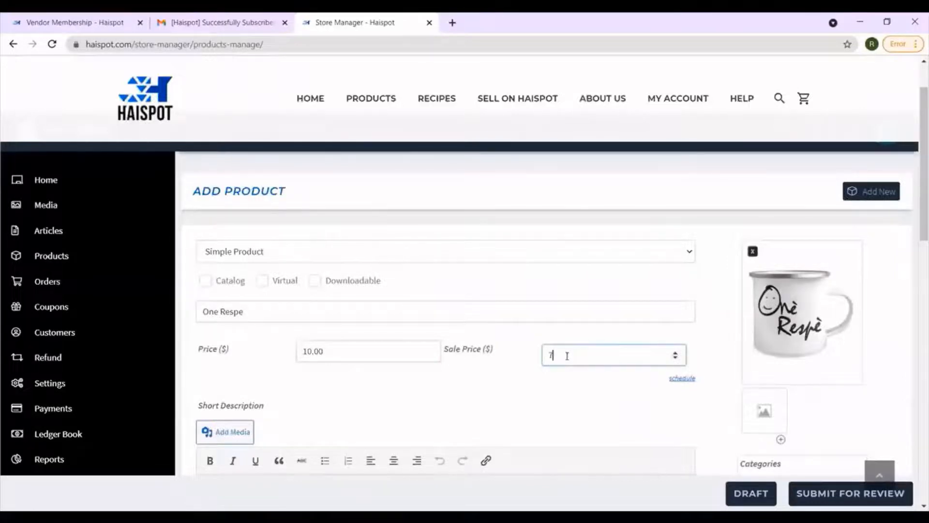
pyautogui.write('7.00')
pyautogui.click(569, 378)
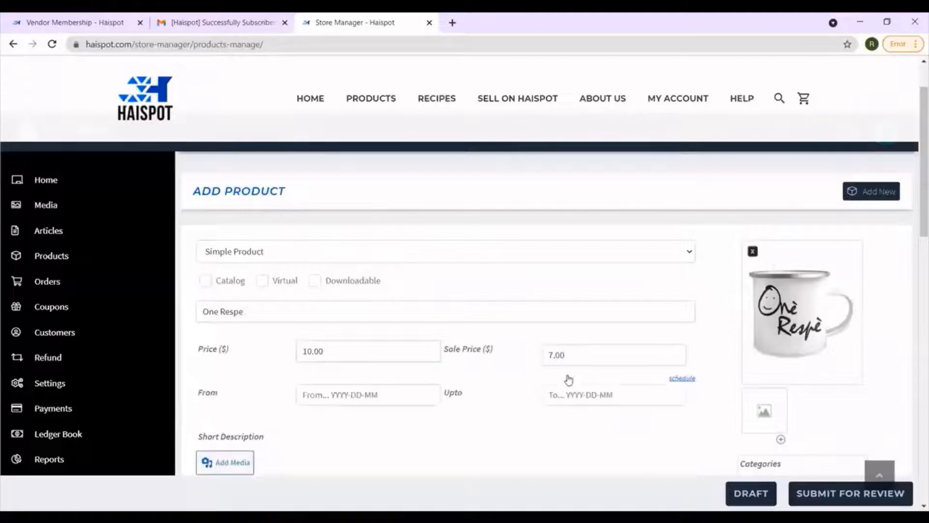
pyautogui.click(410, 396)
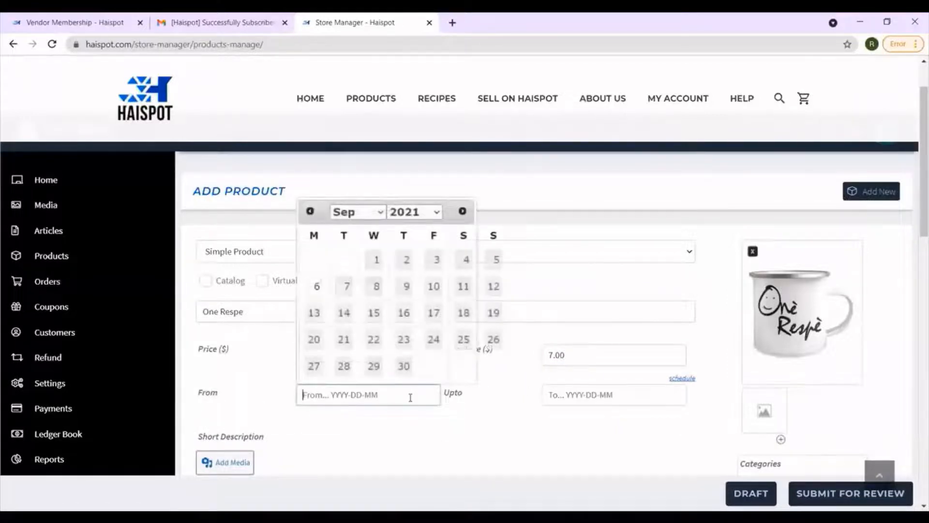
pyautogui.click(345, 290)
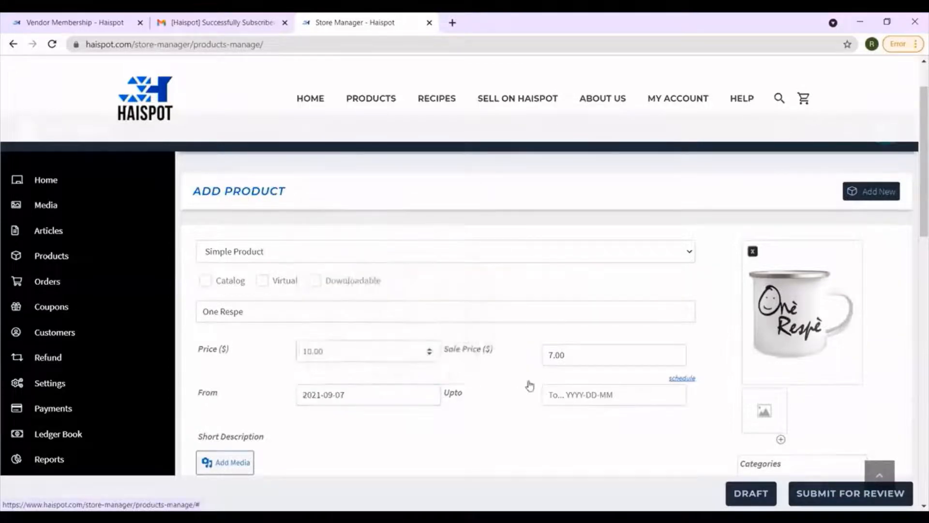
pyautogui.click(565, 396)
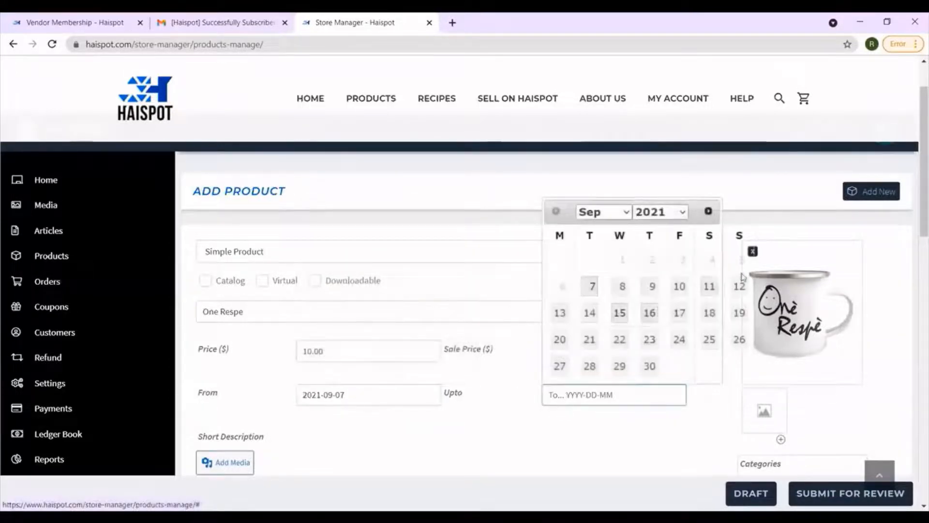
pyautogui.click(710, 286)
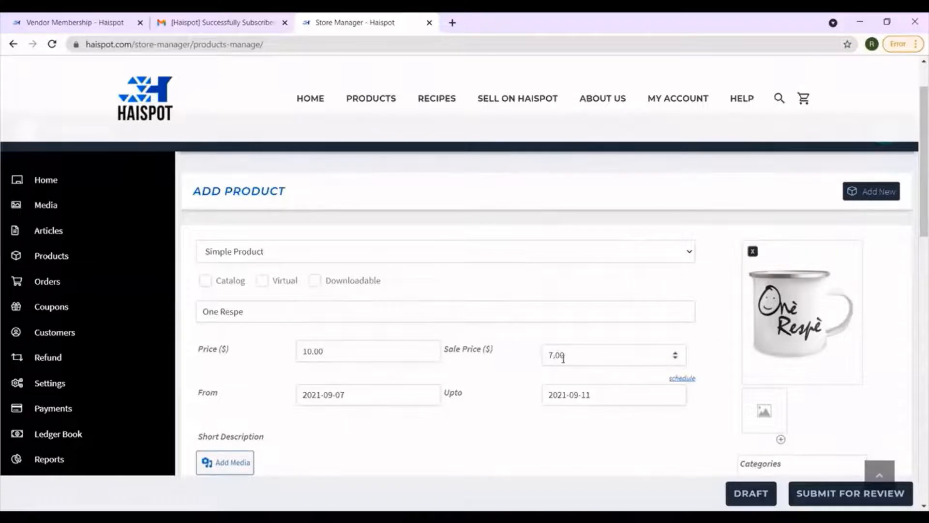
# - Clear the sale price and the sale's start date, and re-enter them as 7.00 and 2021-09-07
pyautogui.moveTo(563, 358); pyautogui.dragTo(493, 358)
pyautogui.press('BackSpace')
pyautogui.click(437, 399)
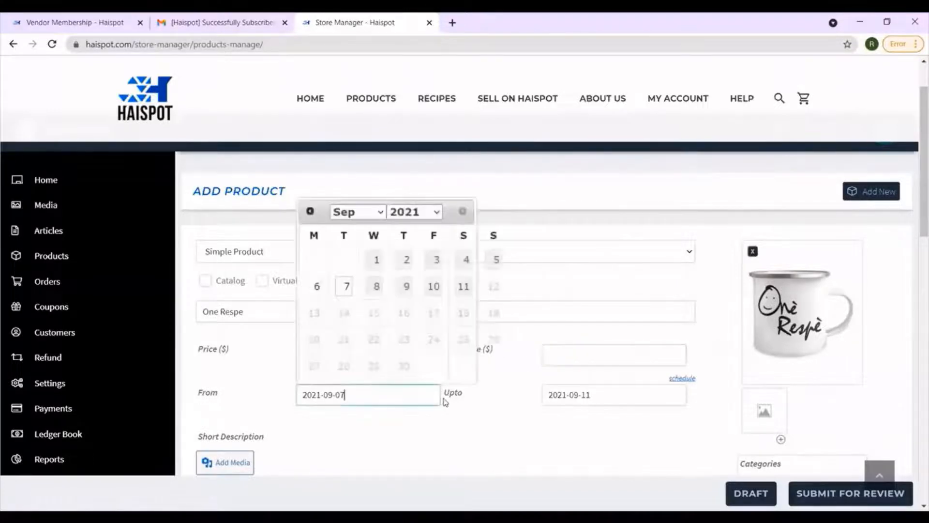
pyautogui.click(457, 419)
pyautogui.moveTo(426, 394); pyautogui.dragTo(208, 388)
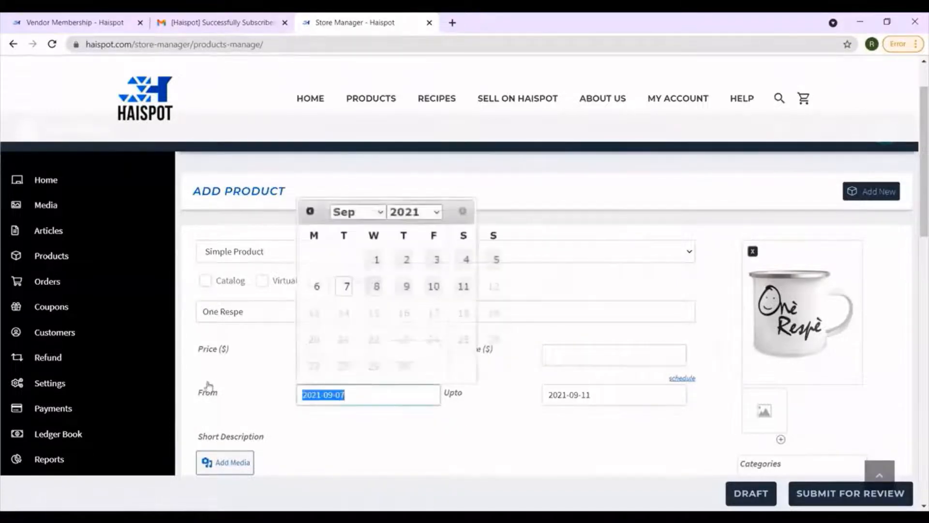
pyautogui.press('BackSpace')
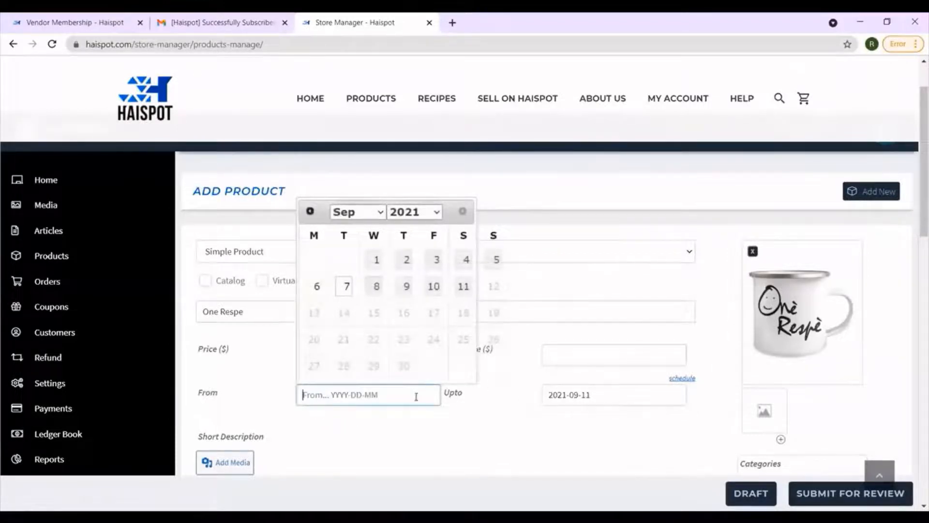
pyautogui.click(346, 288)
pyautogui.click(612, 350)
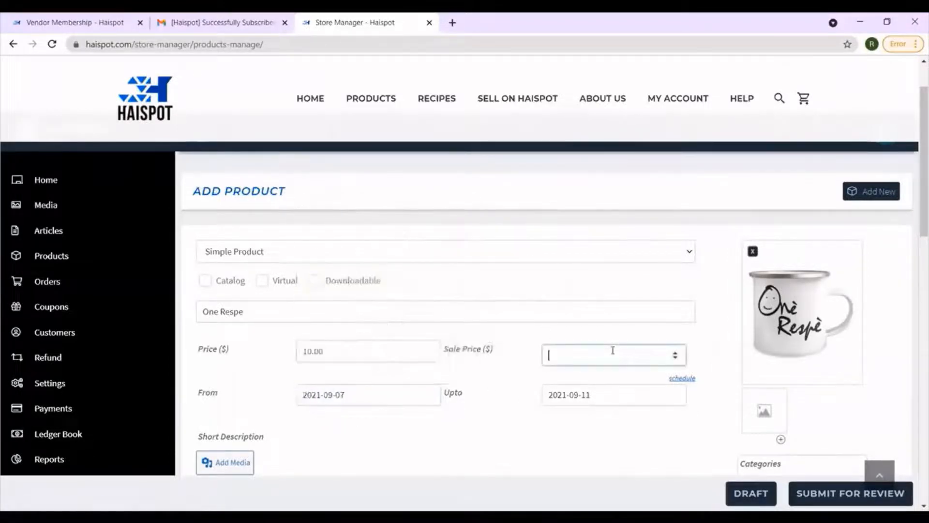
pyautogui.write('7.00')
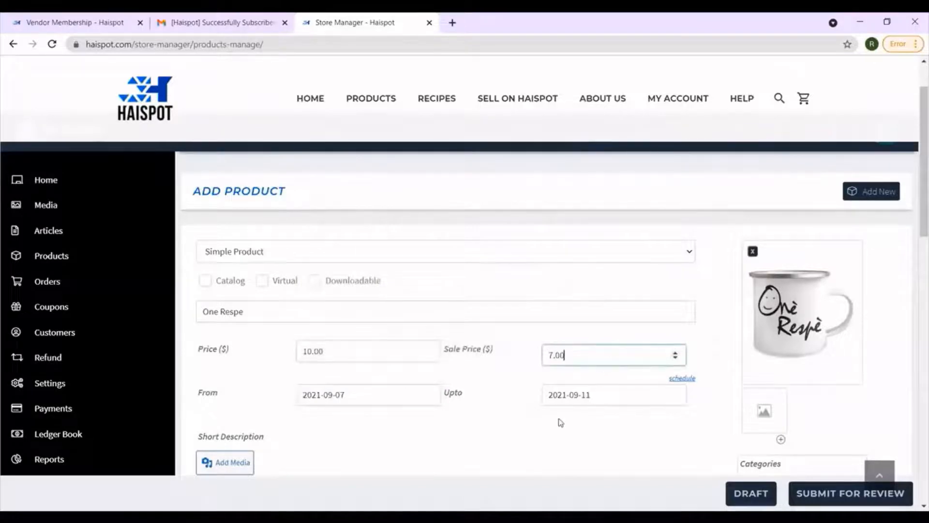
# - Enter "This a special cup from Haiti" as the product's short description
pyautogui.click(552, 430)
pyautogui.moveTo(916, 198); pyautogui.dragTo(915, 230)
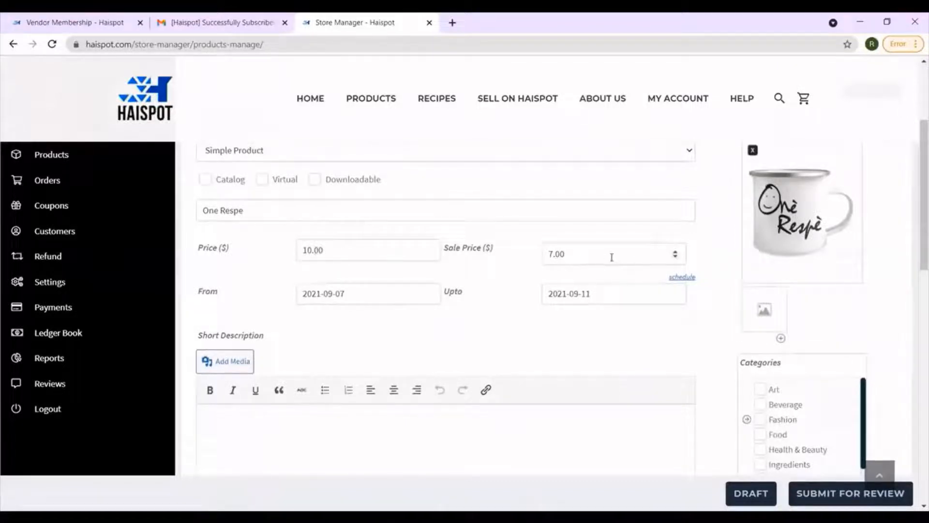
pyautogui.scroll(-2, 915, 238)
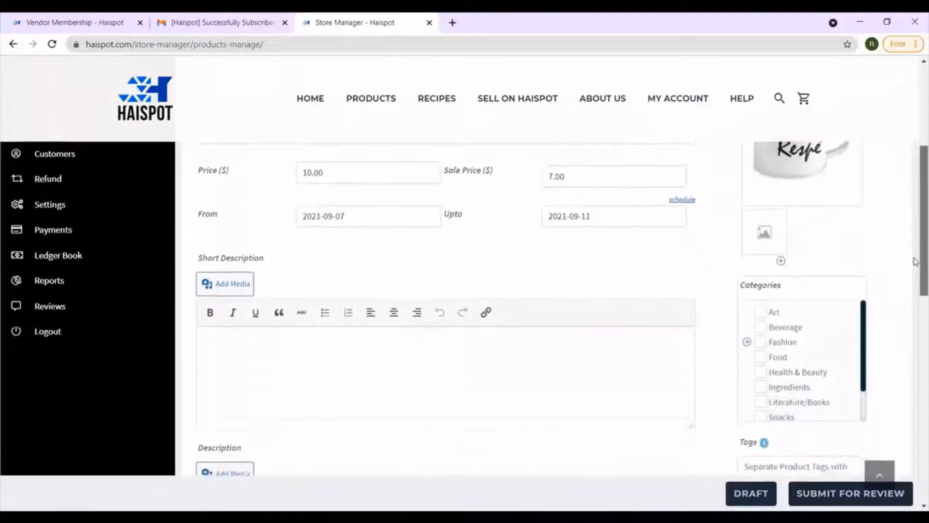
pyautogui.click(473, 353)
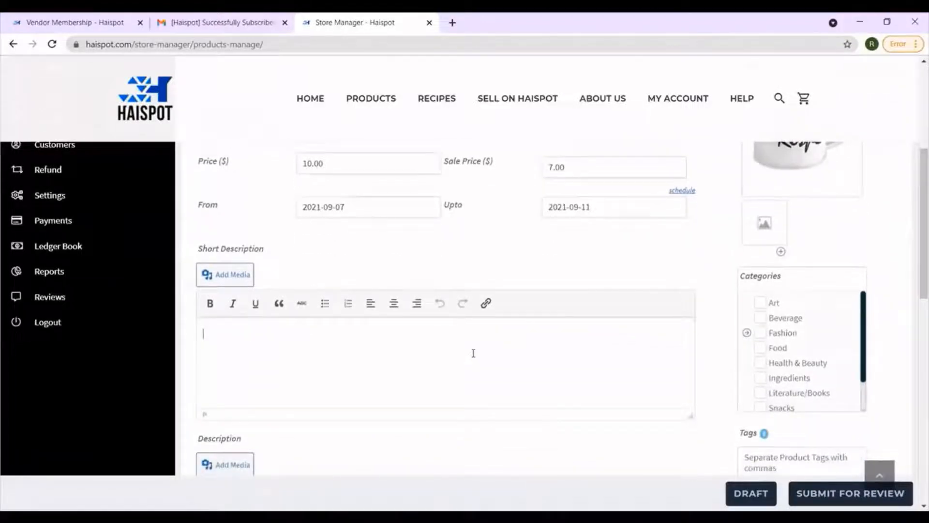
pyautogui.write('Thie i')
pyautogui.press('BackSpace')
pyautogui.press('BackSpace')
pyautogui.write('a special c')
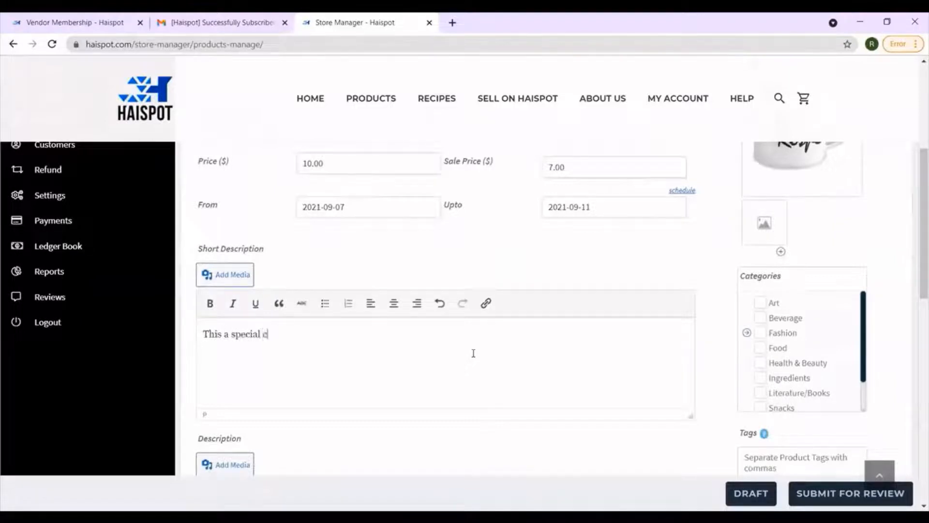
pyautogui.write('up from Haiti')
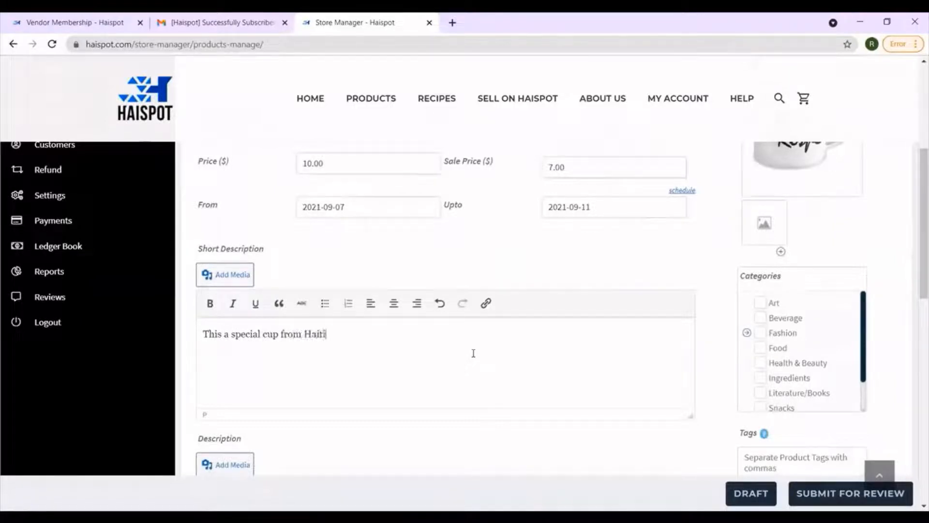
# - Upload the image file one2 from the Haispot folder and add it to the product's gallery
pyautogui.click(758, 233)
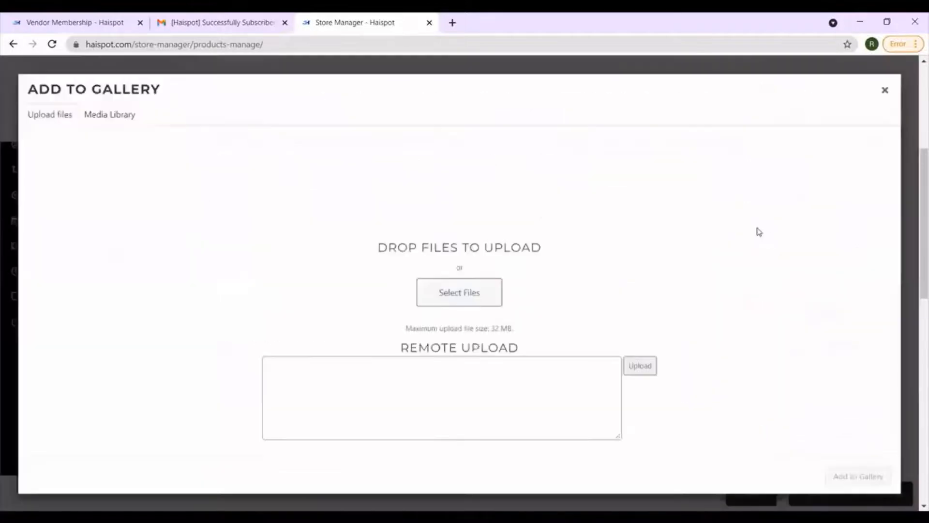
pyautogui.click(498, 296)
pyautogui.click(687, 109)
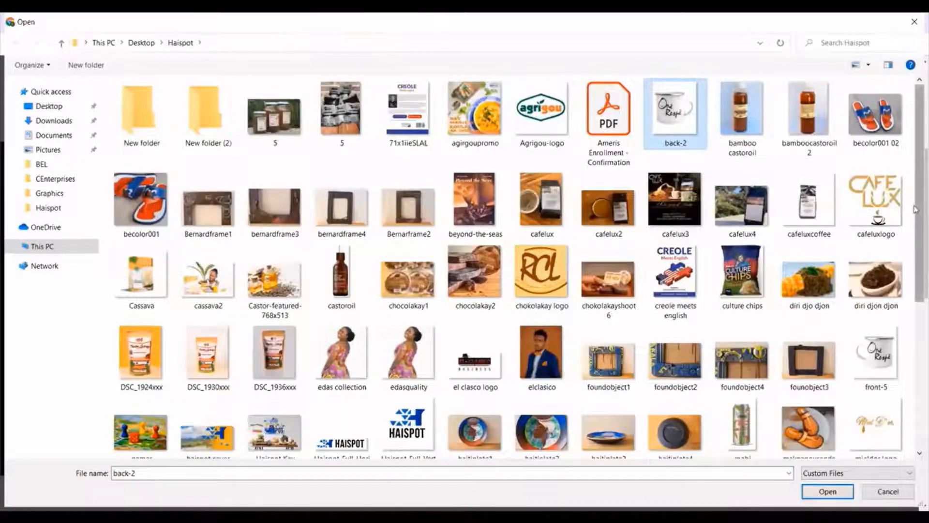
pyautogui.moveTo(915, 209); pyautogui.dragTo(915, 238)
pyautogui.click(675, 433)
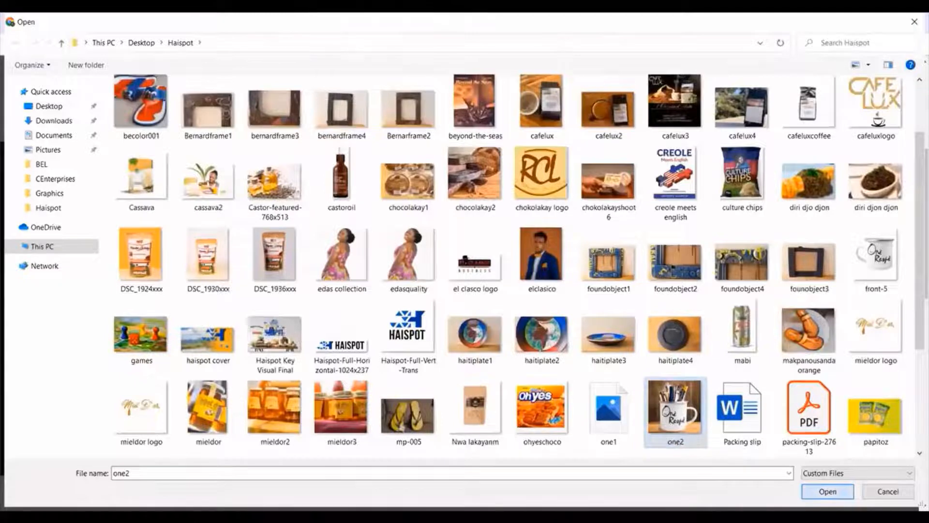
pyautogui.click(828, 491)
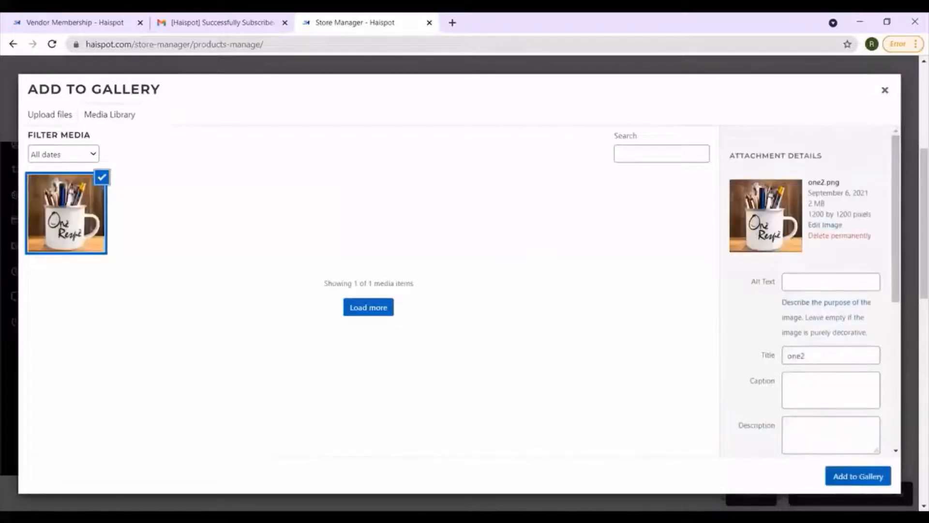
pyautogui.click(851, 479)
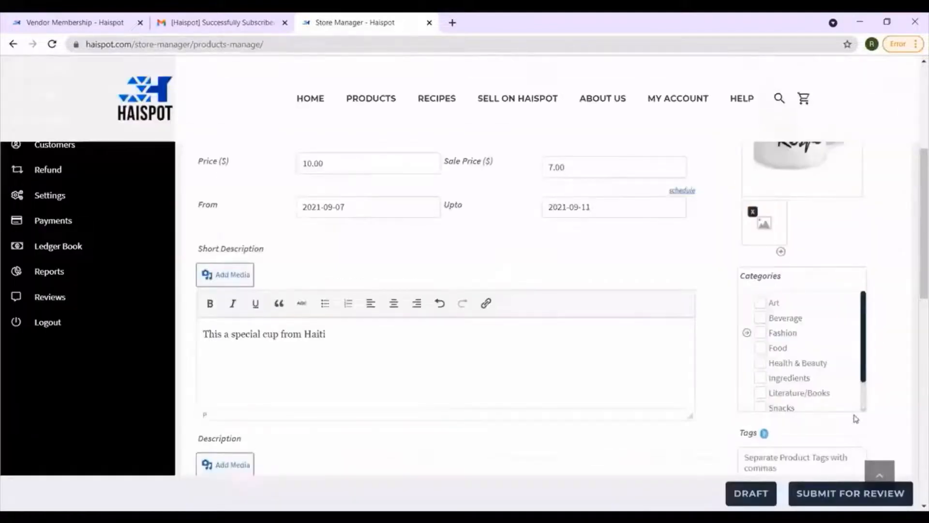
# - Look through the full list of product categories for one that suits the mug
pyautogui.moveTo(918, 224); pyautogui.dragTo(918, 257)
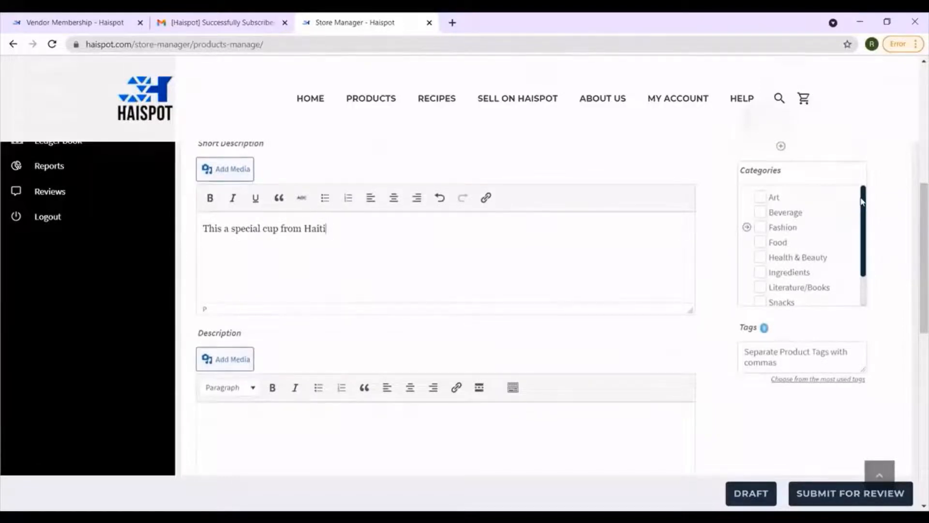
pyautogui.moveTo(863, 203); pyautogui.dragTo(861, 260)
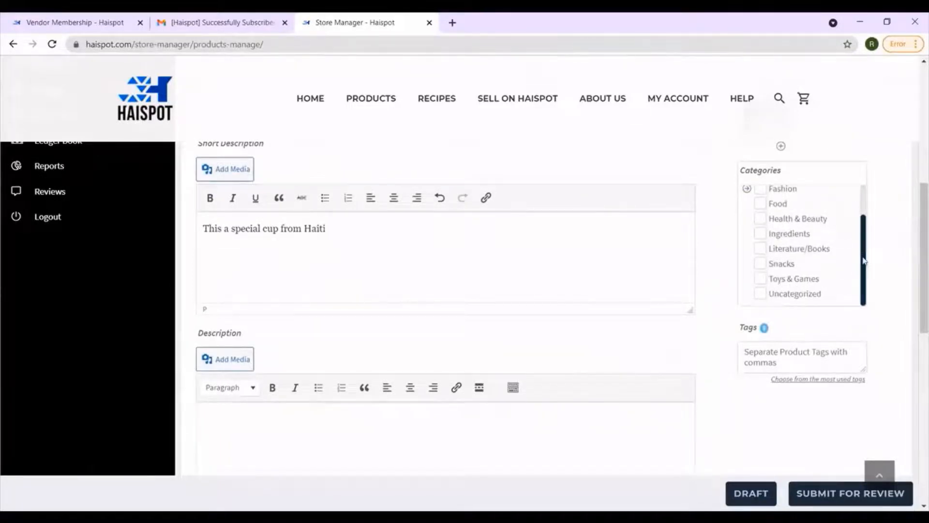
pyautogui.moveTo(864, 260); pyautogui.dragTo(863, 225)
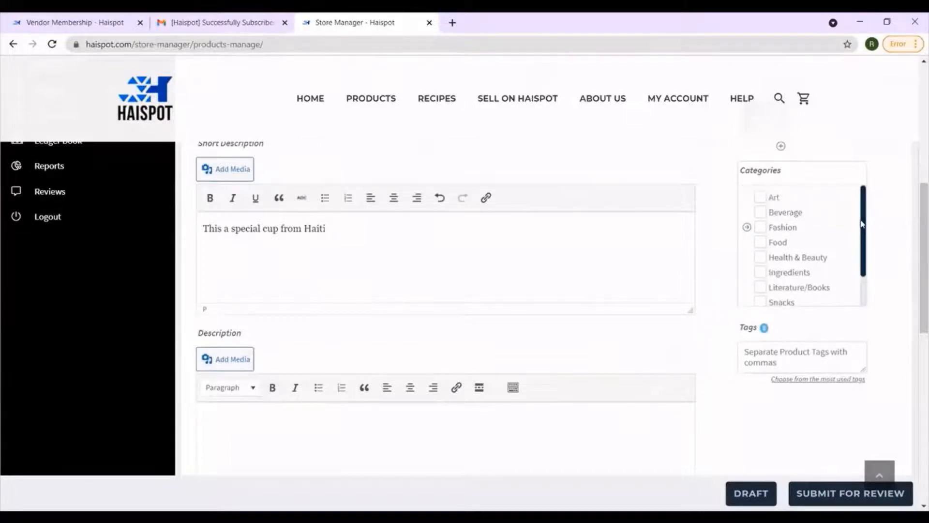
pyautogui.moveTo(861, 227); pyautogui.dragTo(861, 242)
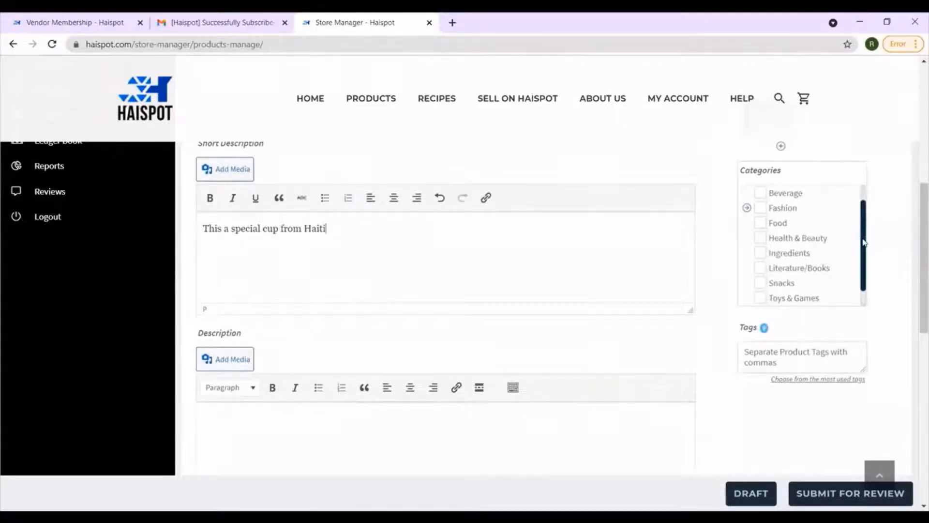
pyautogui.rightClick(866, 270)
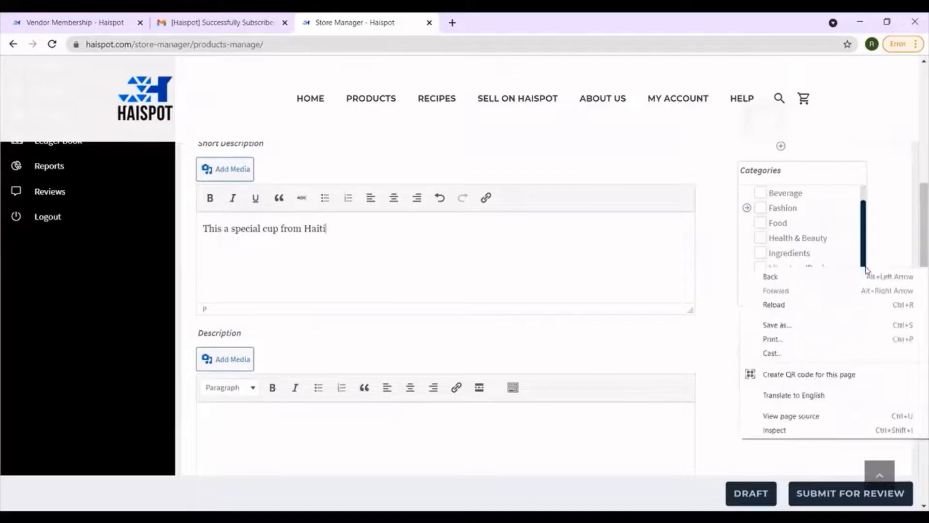
pyautogui.press('Escape')
pyautogui.scroll(-1, 858, 287)
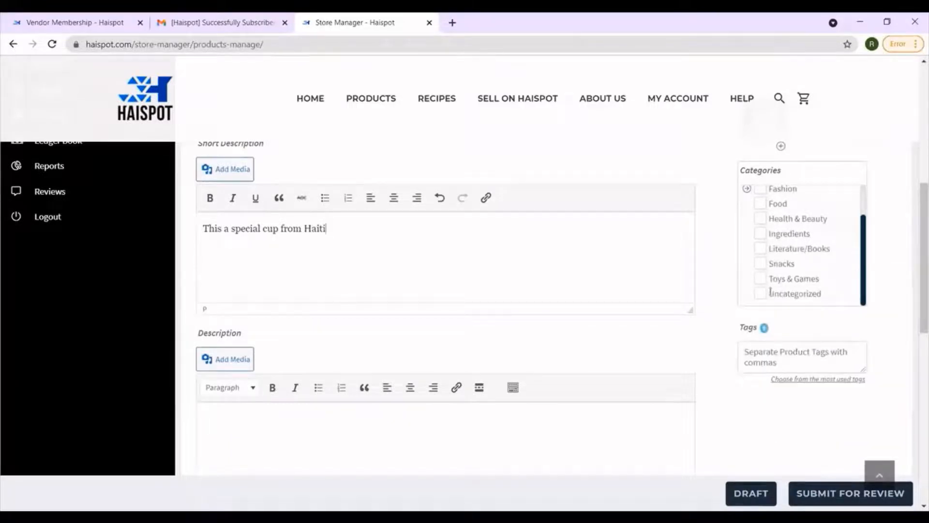
pyautogui.click(760, 293)
pyautogui.rightClick(865, 219)
pyautogui.moveTo(865, 220); pyautogui.dragTo(865, 200)
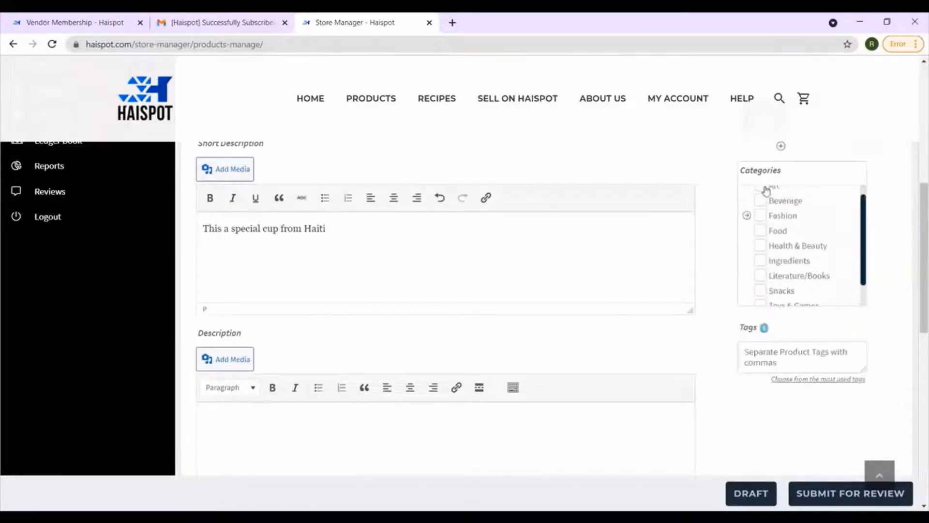
pyautogui.rightClick(915, 304)
pyautogui.click(915, 301)
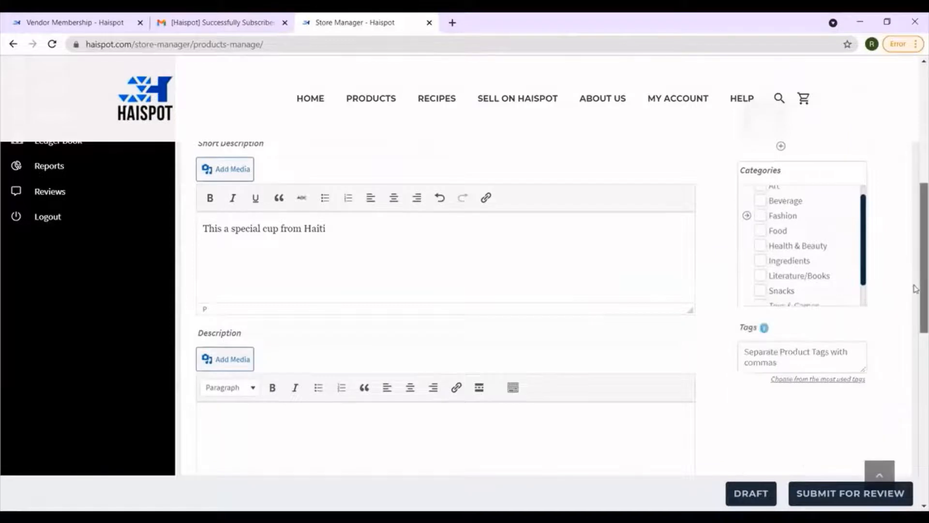
# - Tag the product with "cups, Haitian cups, Made In Haiti"
pyautogui.moveTo(920, 288); pyautogui.dragTo(921, 323)
pyautogui.click(790, 244)
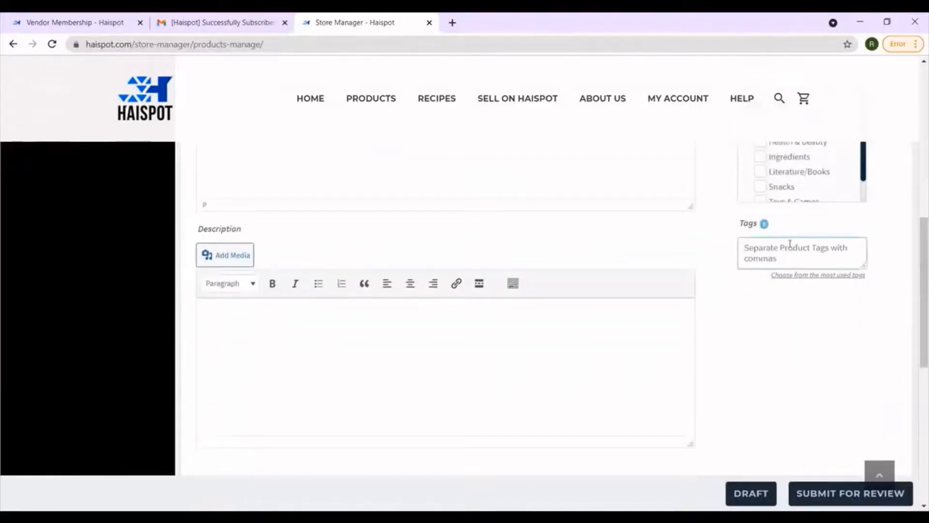
pyautogui.write('cups, Hait')
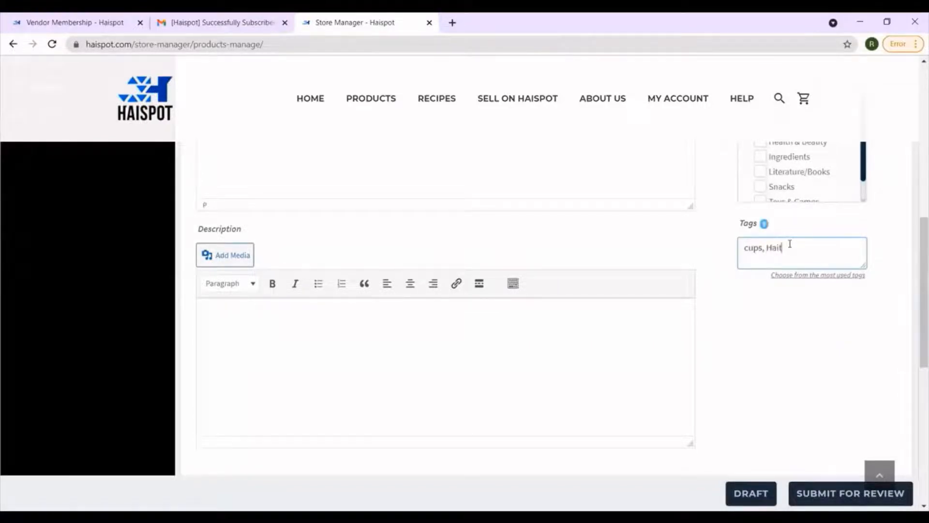
pyautogui.write('ian cupsd, Made In Haiti')
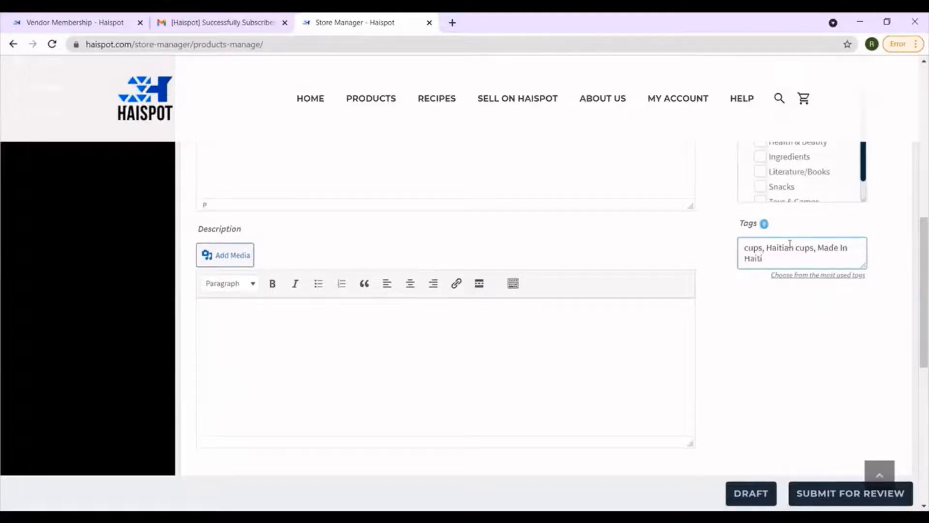
# - Open the haispot.com homepage in a new tab, examine the featured products and their labels, and return to the product form
pyautogui.click(448, 32)
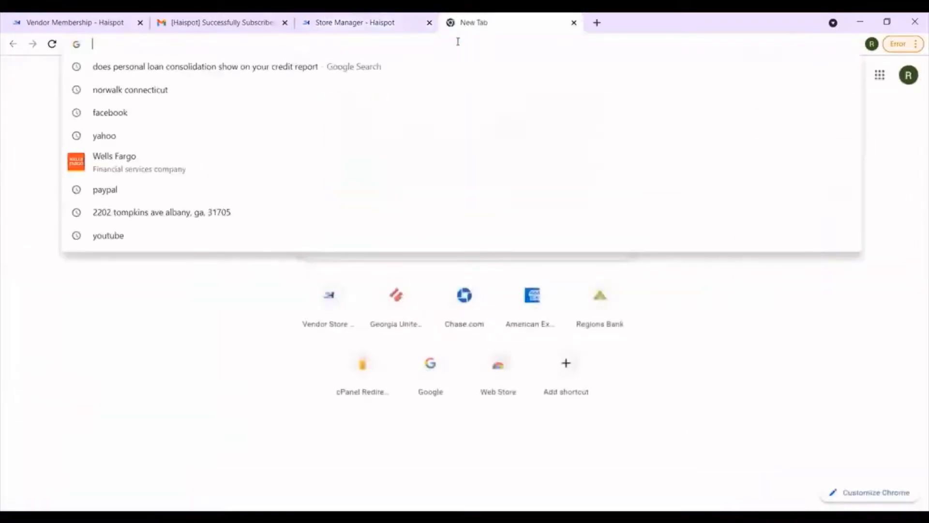
pyautogui.write('ha')
pyautogui.press('Return')
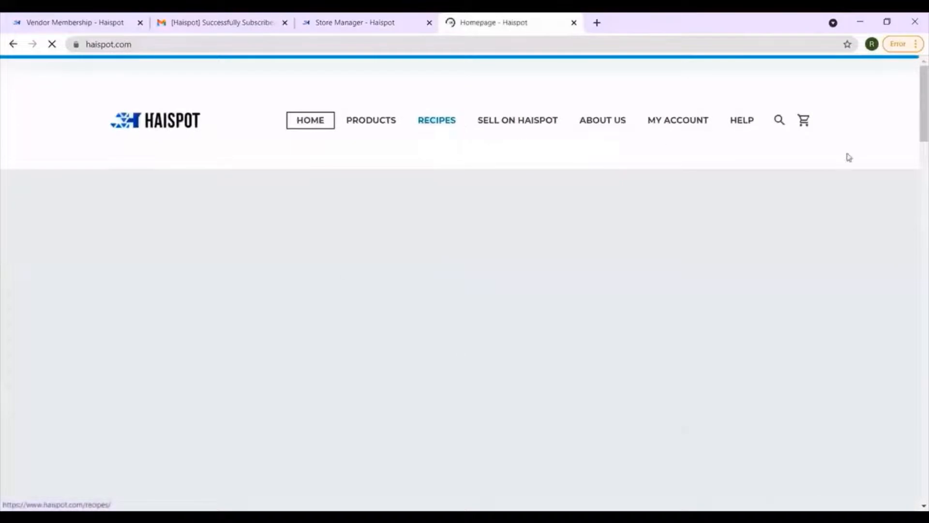
pyautogui.scroll(-10, 915, 115)
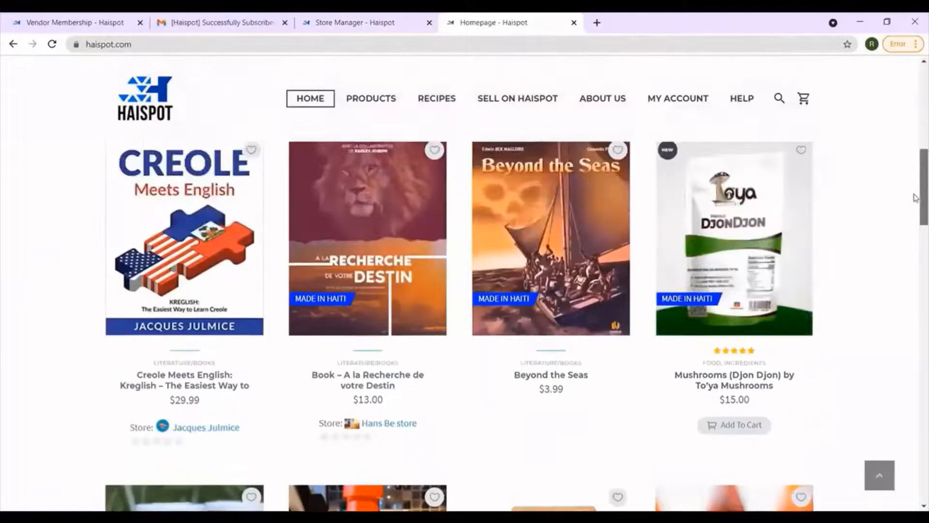
pyautogui.scroll(1, 856, 241)
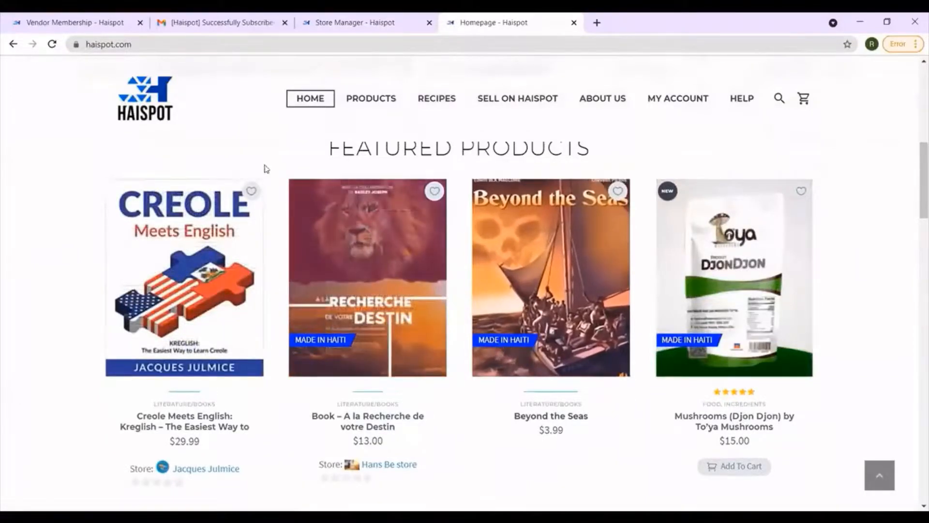
pyautogui.click(222, 22)
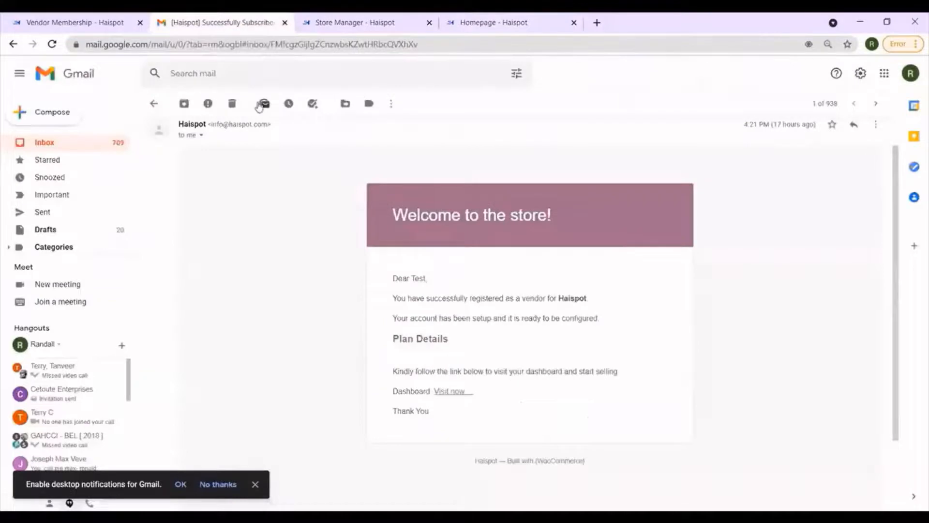
pyautogui.click(299, 31)
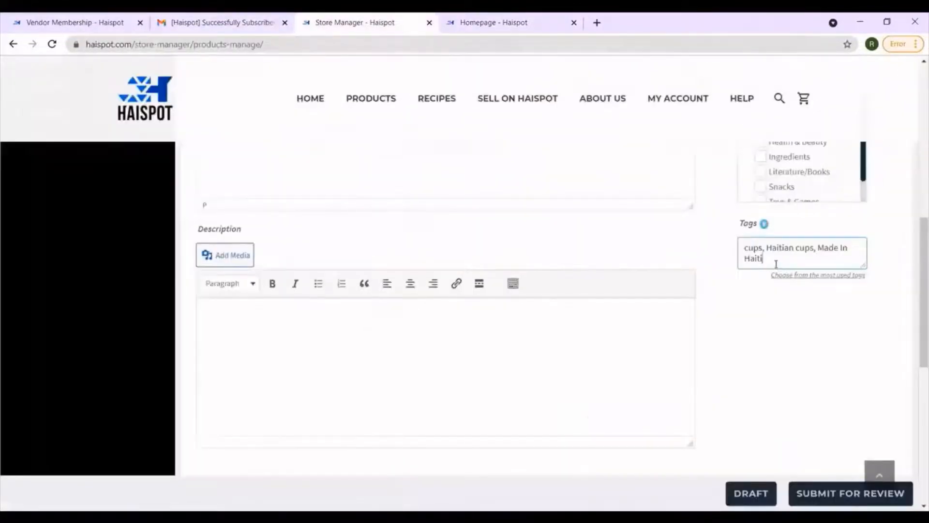
# - Check the media options offered for the product's full description and close them without adding anything
pyautogui.click(450, 346)
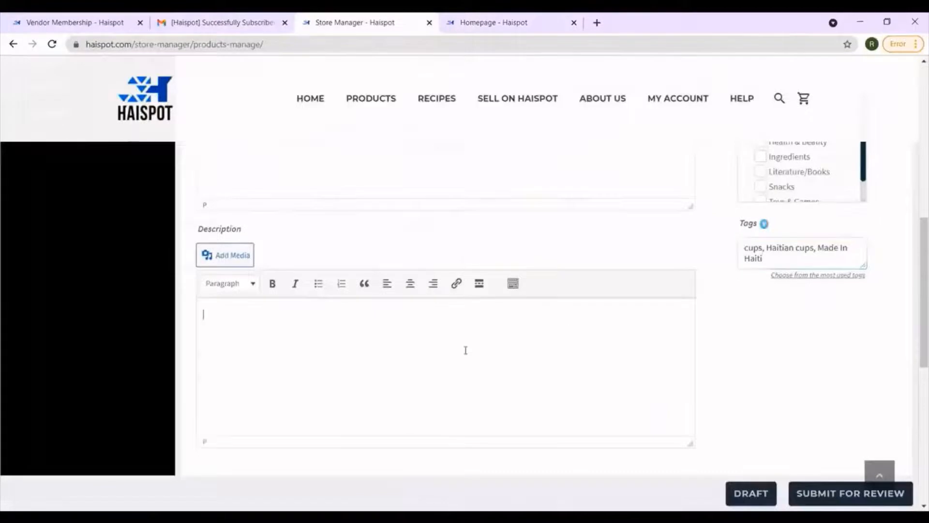
pyautogui.scroll(2, 913, 257)
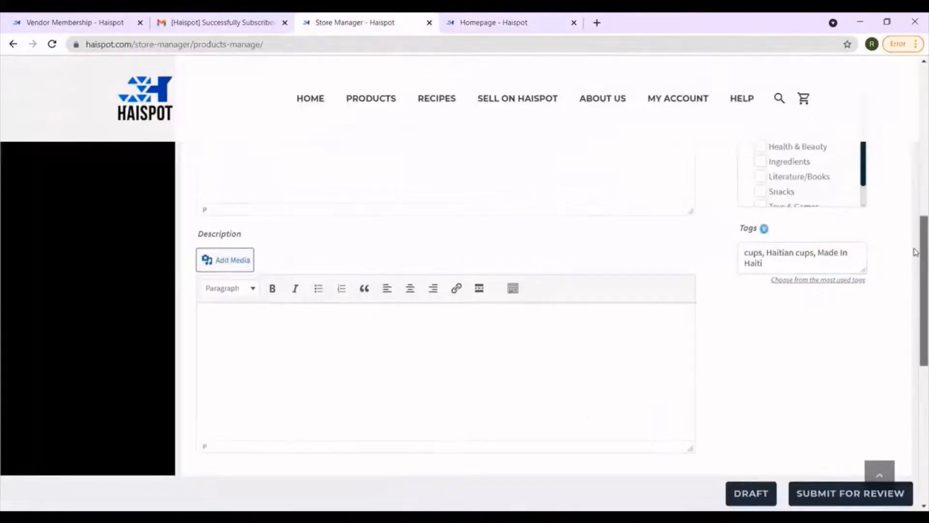
pyautogui.scroll(5, 915, 187)
pyautogui.scroll(-7, 914, 218)
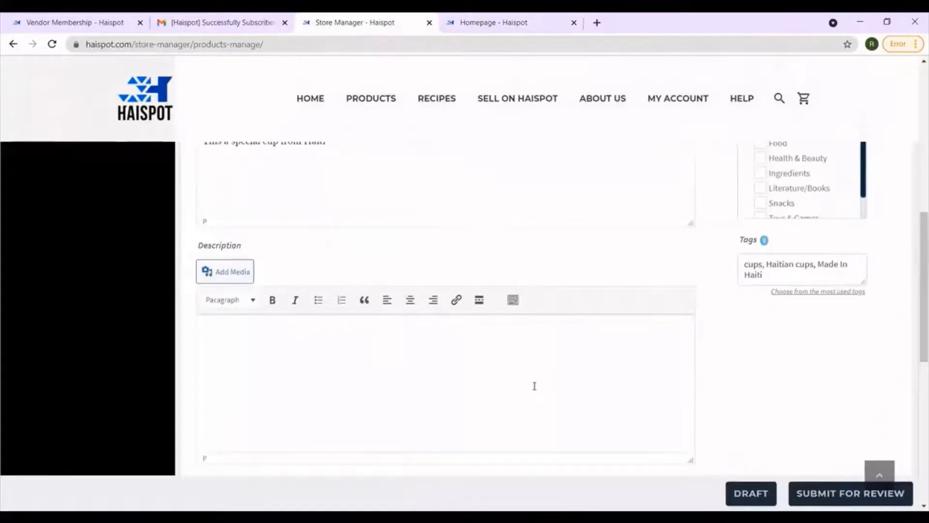
pyautogui.click(238, 275)
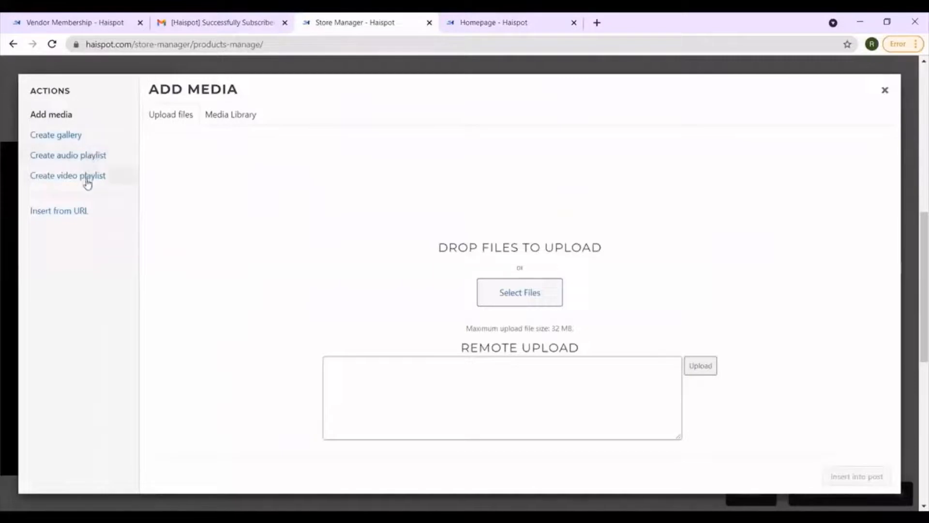
pyautogui.click(883, 90)
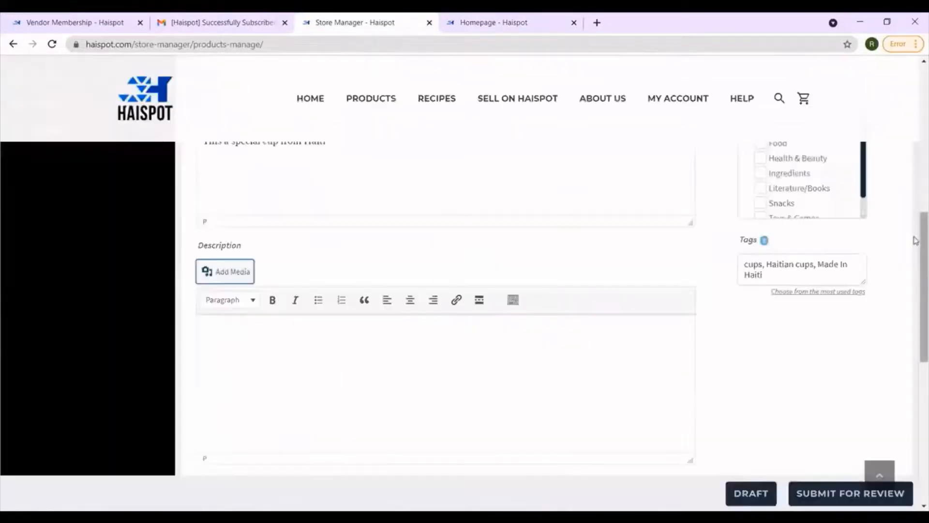
# - Enable stock management in the product's inventory settings and set the stock quantity to 10
pyautogui.moveTo(915, 243); pyautogui.dragTo(914, 347)
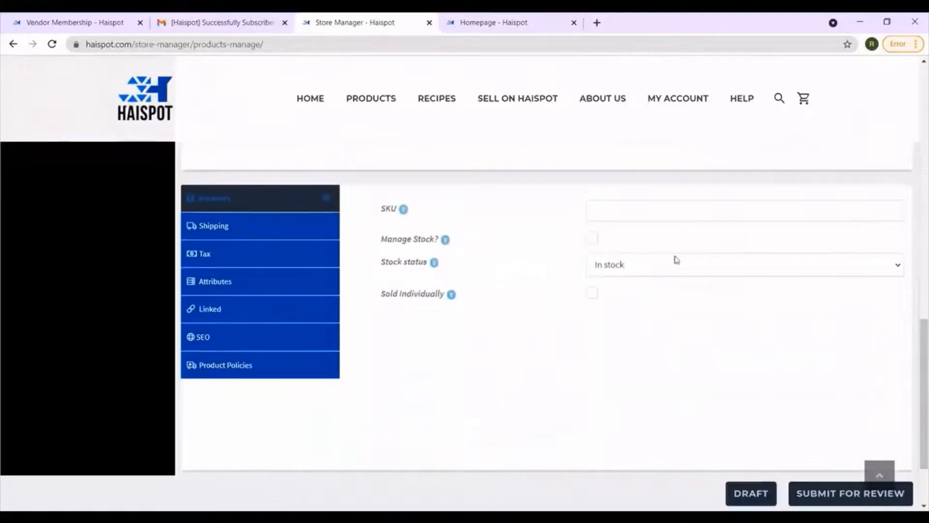
pyautogui.click(594, 241)
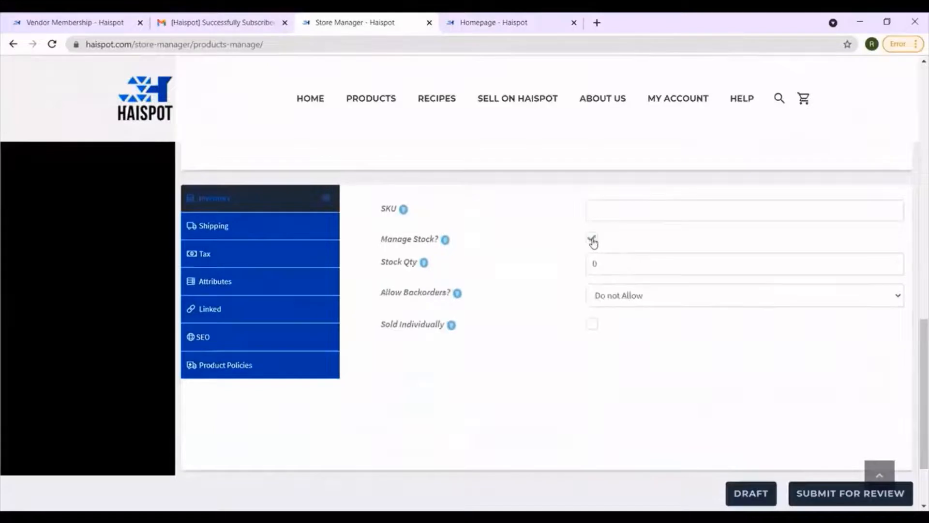
pyautogui.click(605, 267)
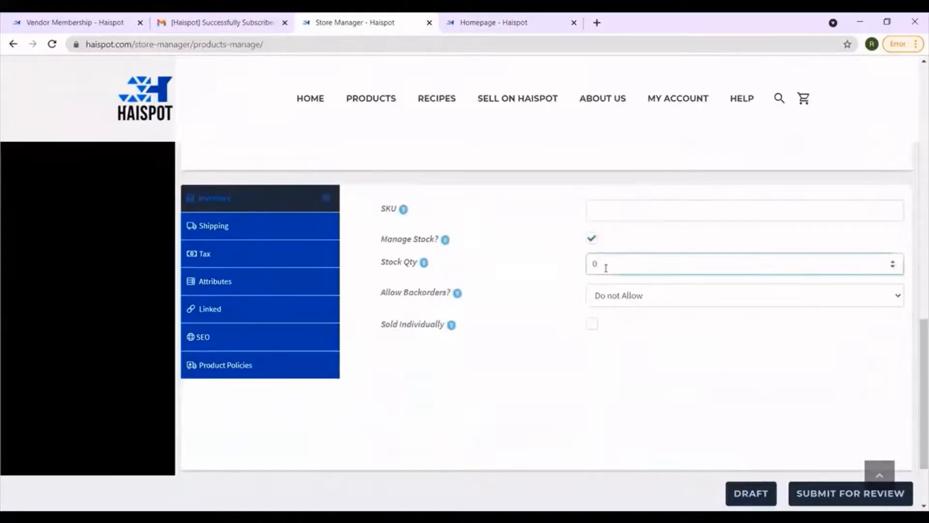
pyautogui.press('BackSpace')
pyautogui.write('10')
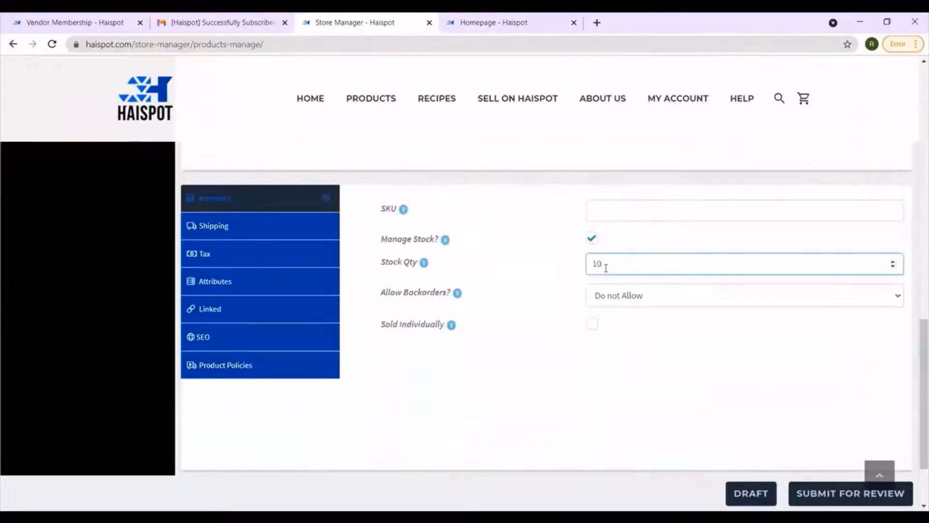
# - Try the backorder options "Allow" and "Allow, but notify customer", and set backorders back to "Do not Allow"
pyautogui.click(601, 299)
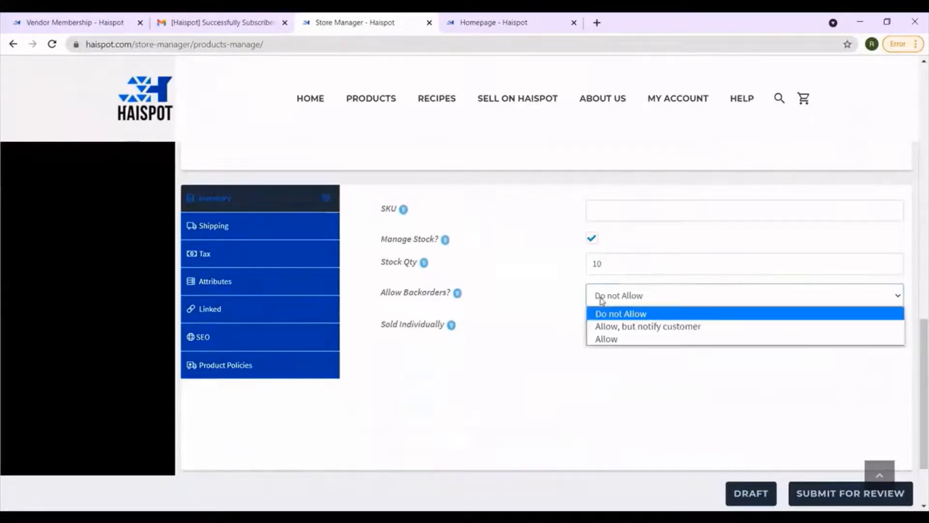
pyautogui.click(601, 338)
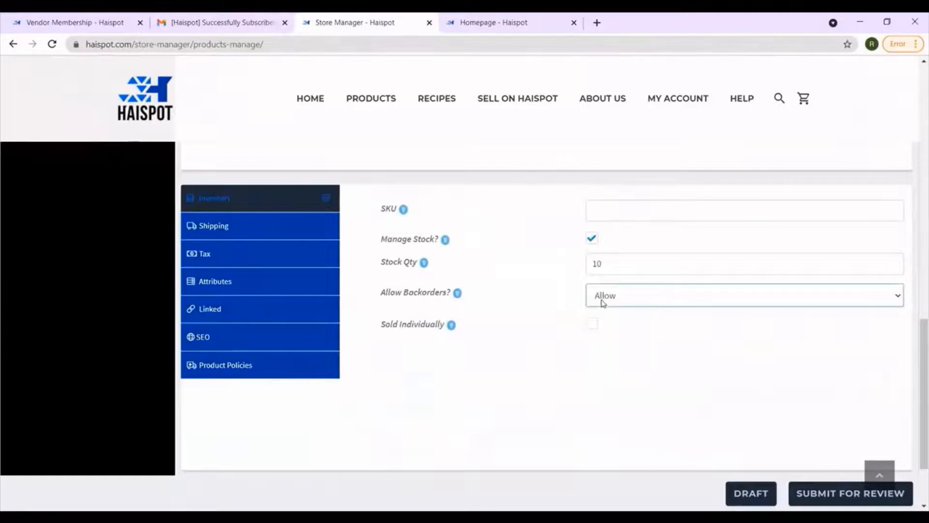
pyautogui.click(601, 301)
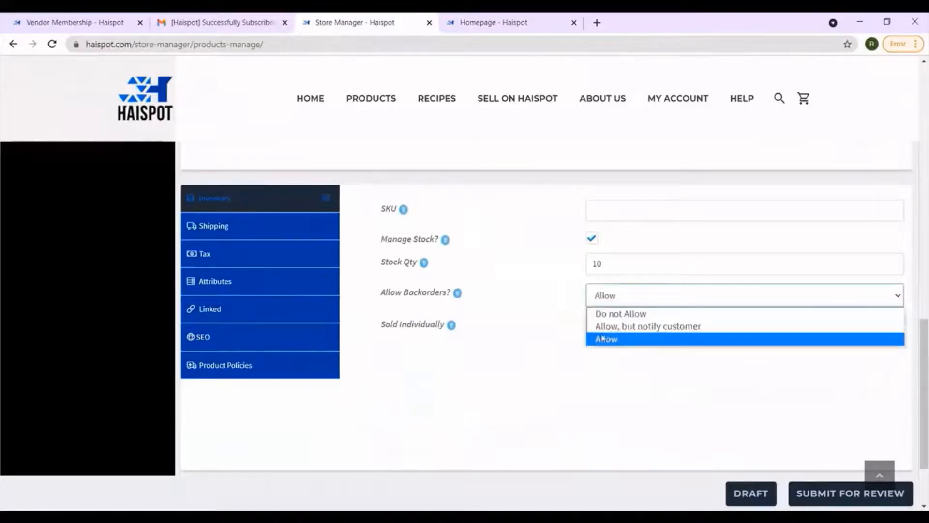
pyautogui.click(603, 339)
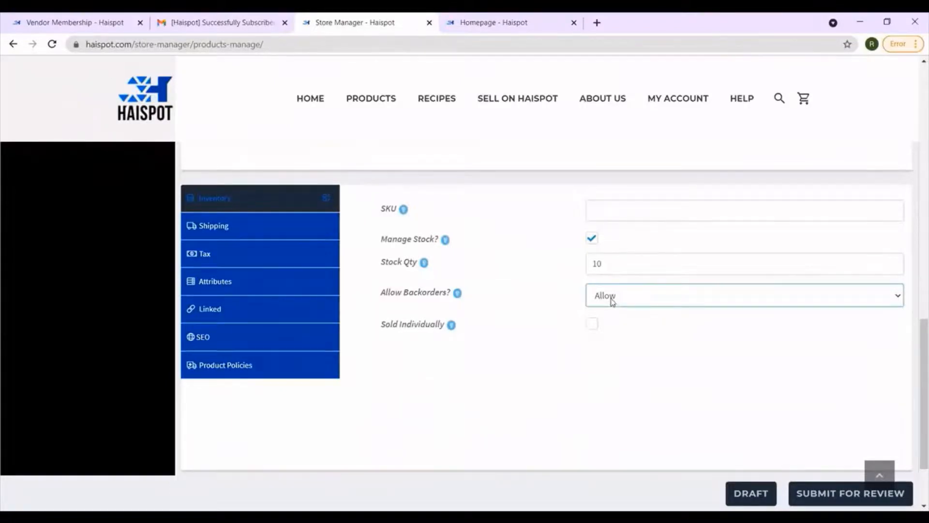
pyautogui.click(612, 301)
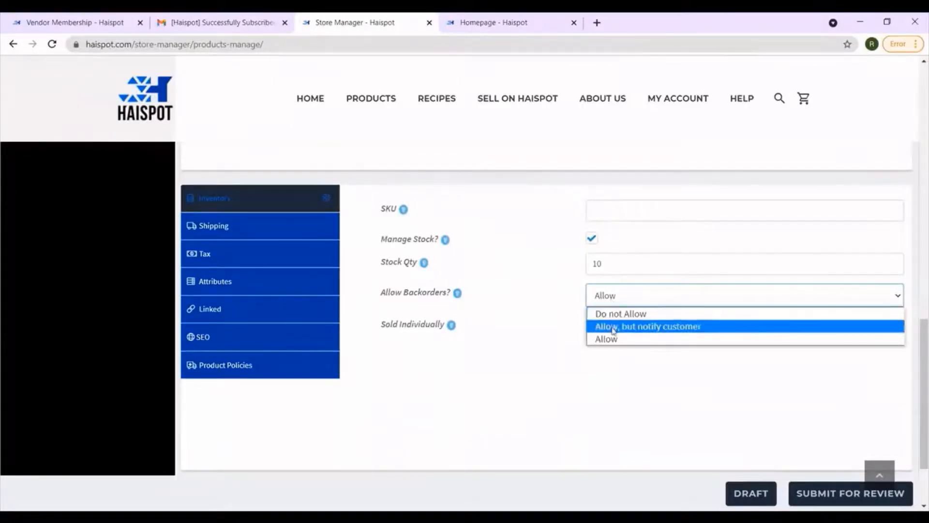
pyautogui.click(613, 331)
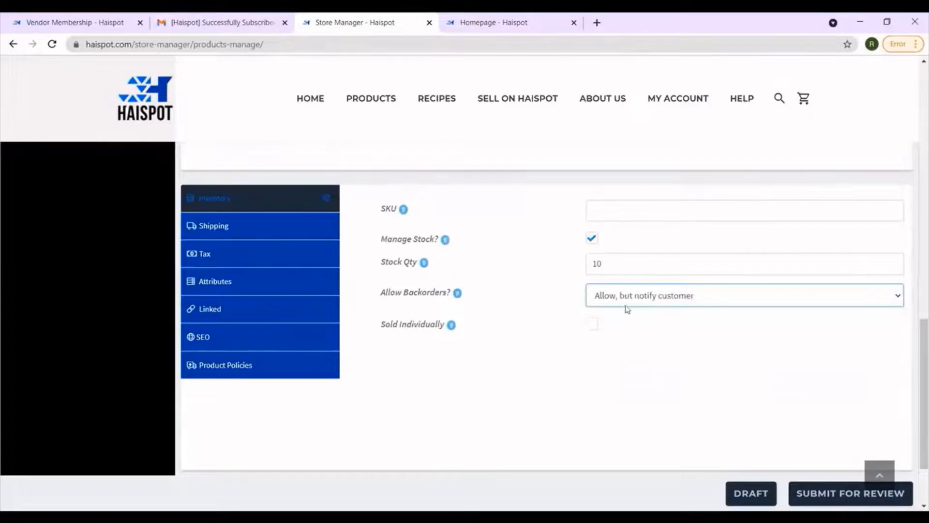
pyautogui.click(699, 298)
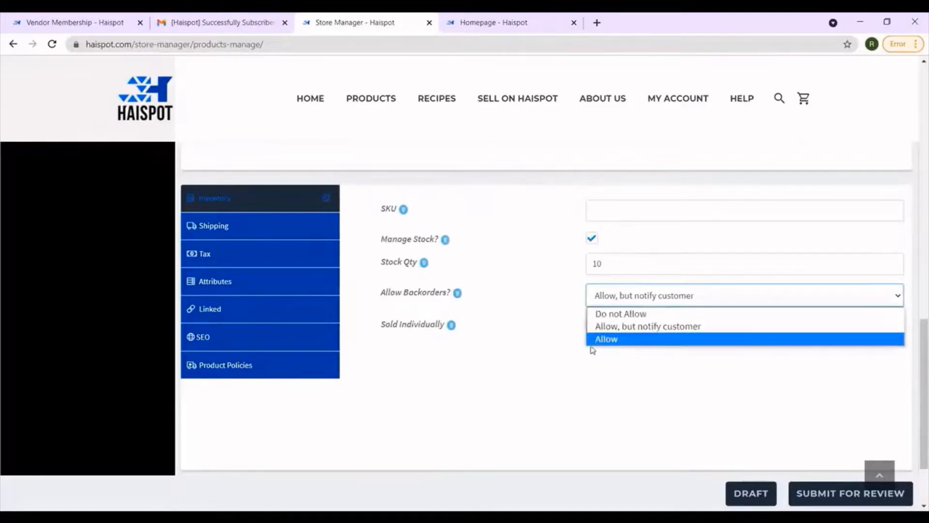
pyautogui.click(598, 315)
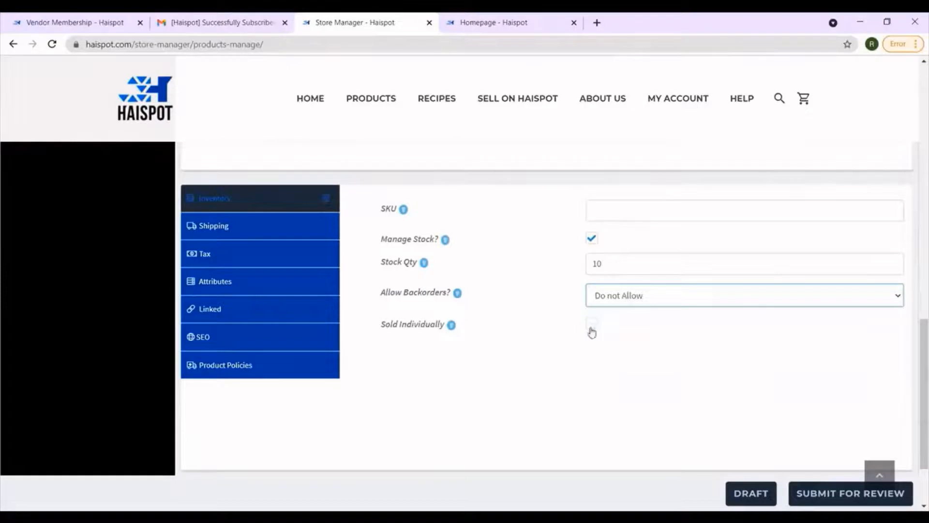
# - Try turning on Sold Individually and turning off Manage Stock, and restore both inventory options
pyautogui.click(591, 324)
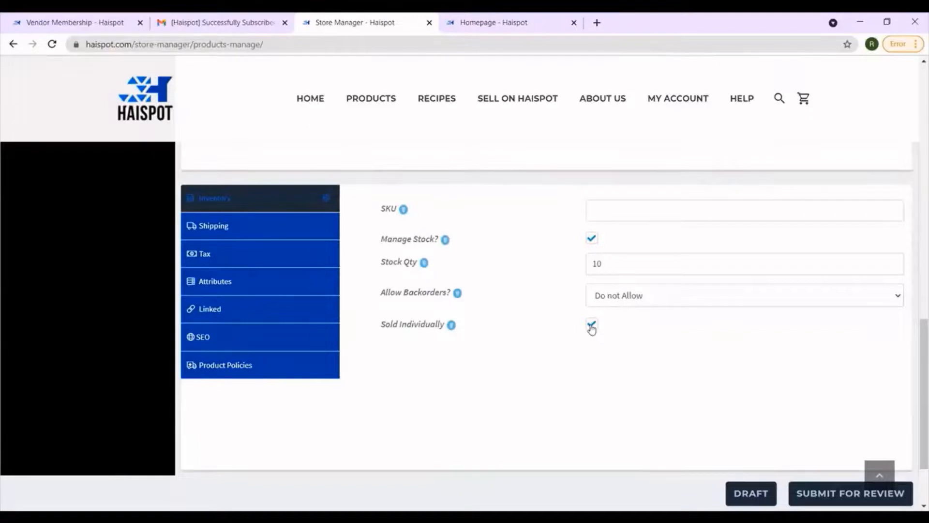
pyautogui.click(591, 328)
pyautogui.click(591, 239)
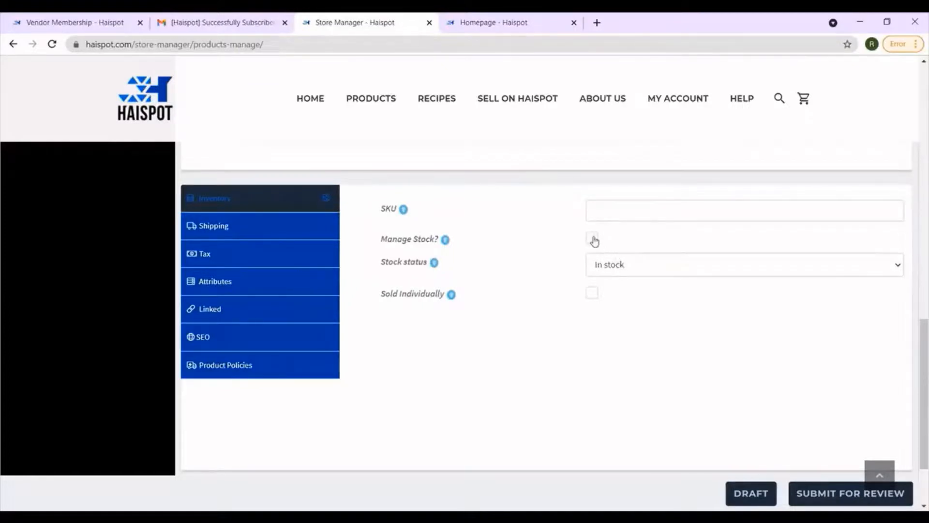
pyautogui.hotkey('ctrl', 'Tab')
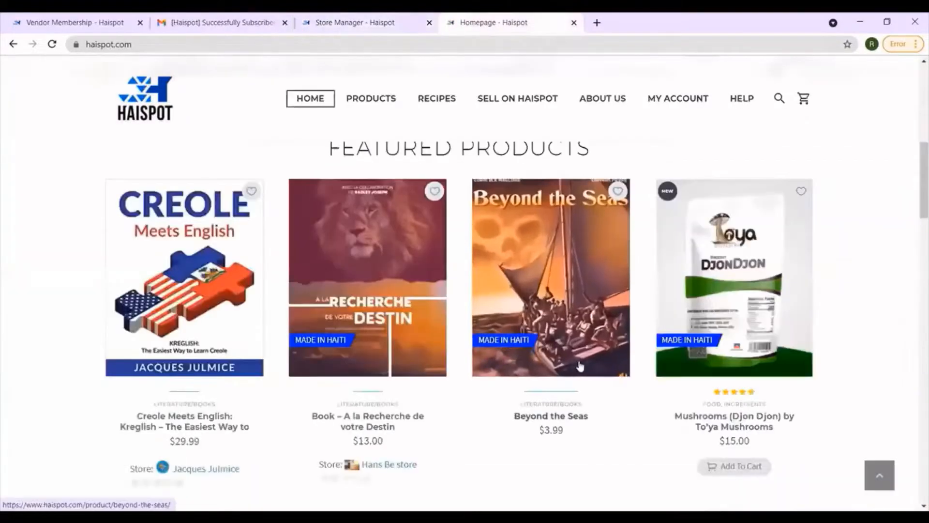
pyautogui.click(307, 33)
pyautogui.click(607, 216)
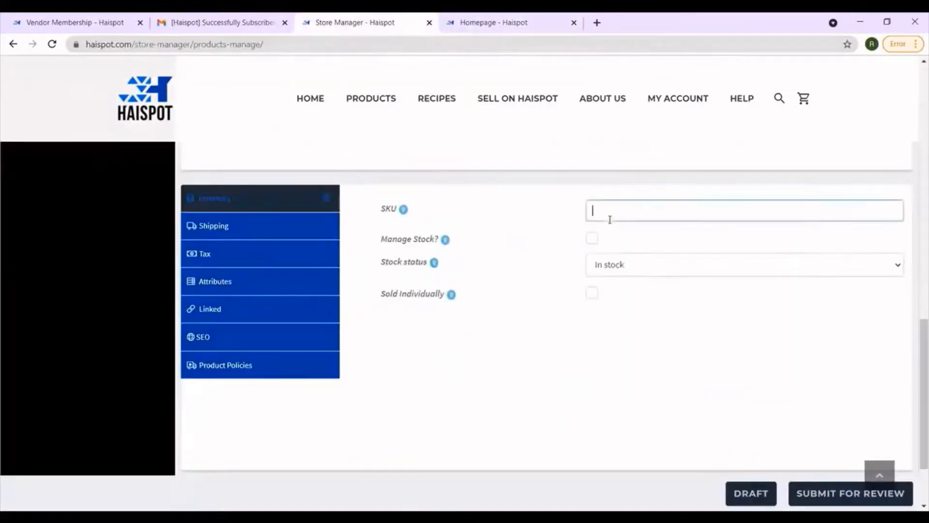
pyautogui.click(593, 240)
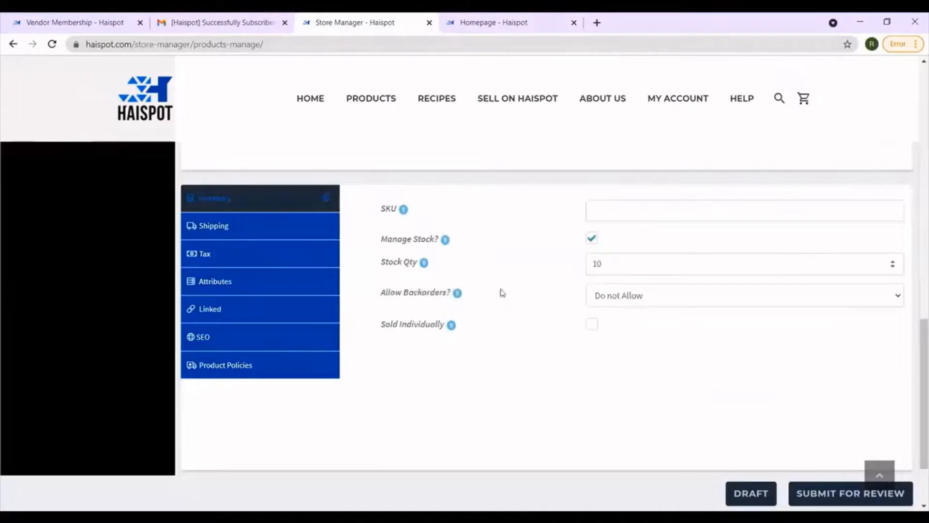
# - Look through the available shipping classes and set the product's processing time to 1-3 business days
pyautogui.click(230, 233)
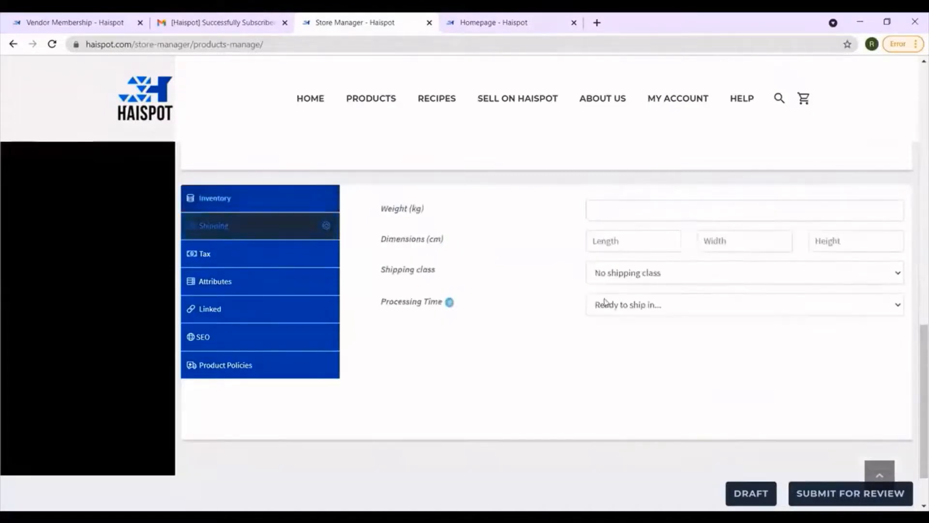
pyautogui.click(655, 211)
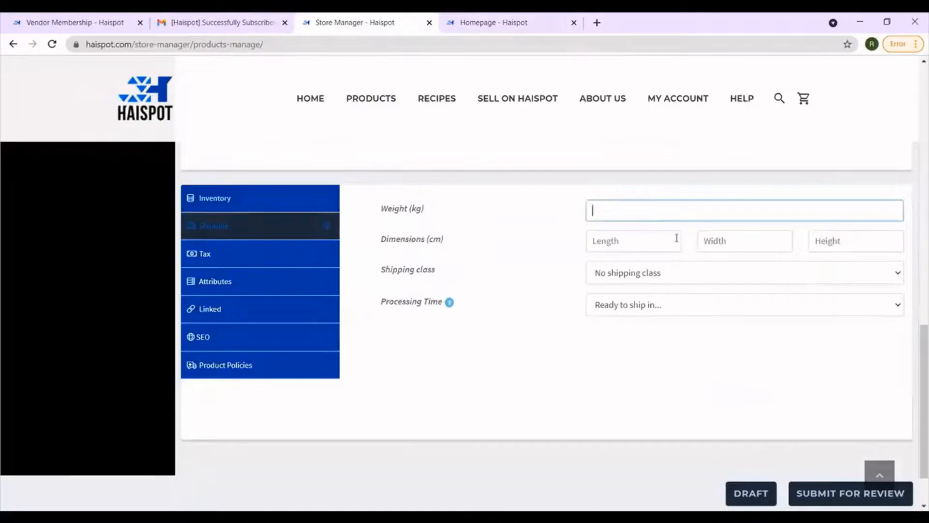
pyautogui.click(719, 281)
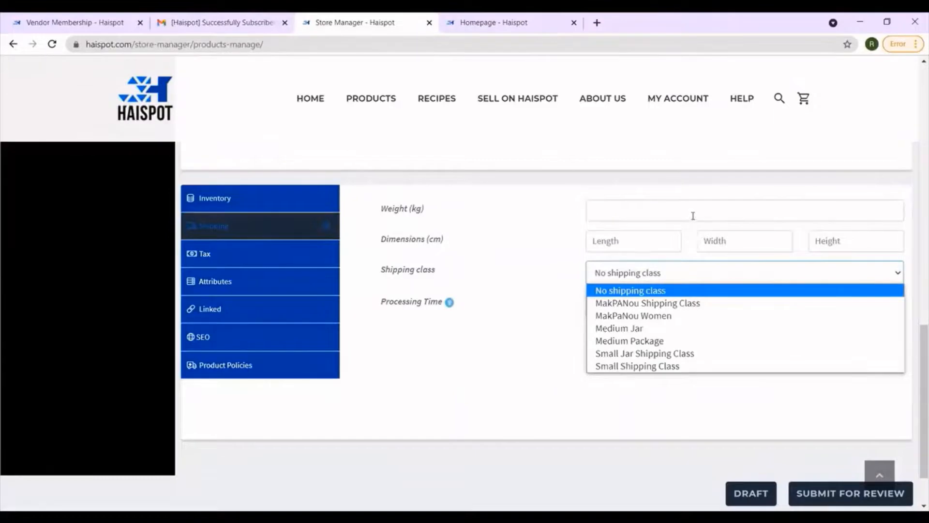
pyautogui.click(677, 211)
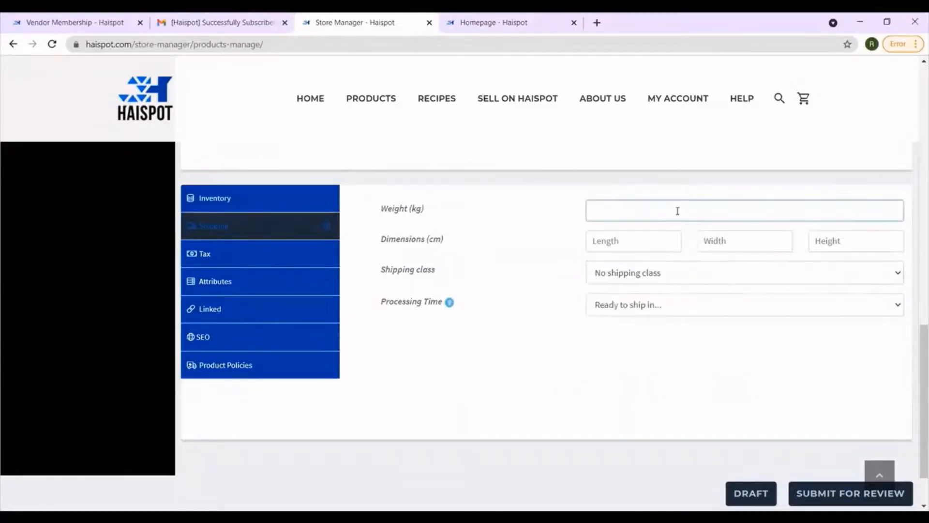
pyautogui.click(668, 279)
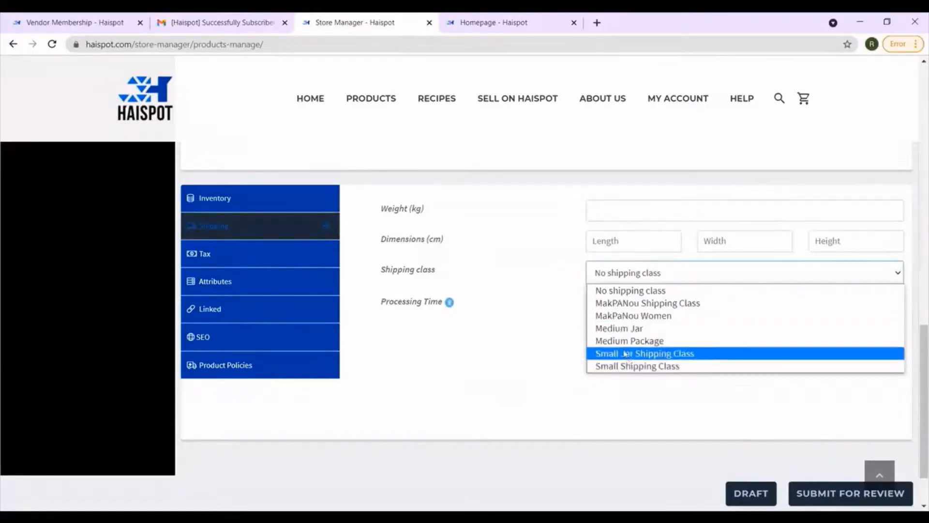
pyautogui.click(564, 342)
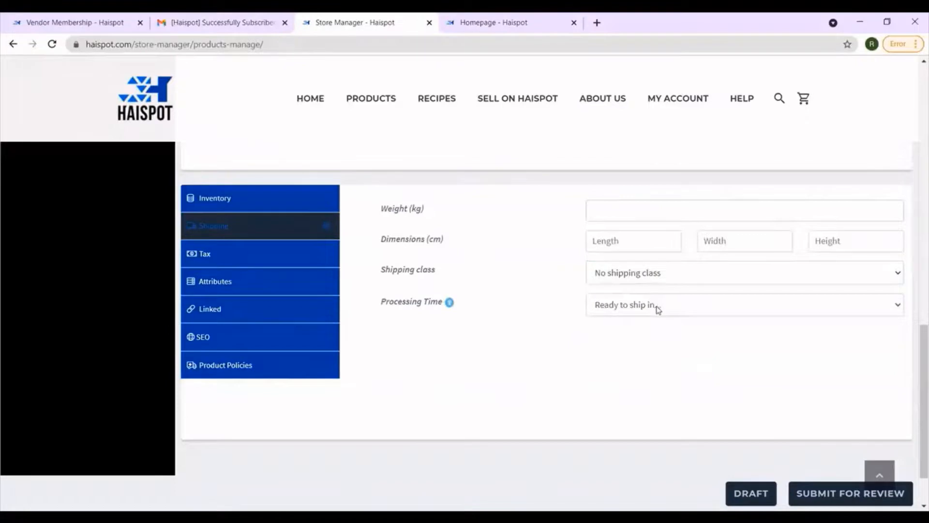
pyautogui.click(658, 309)
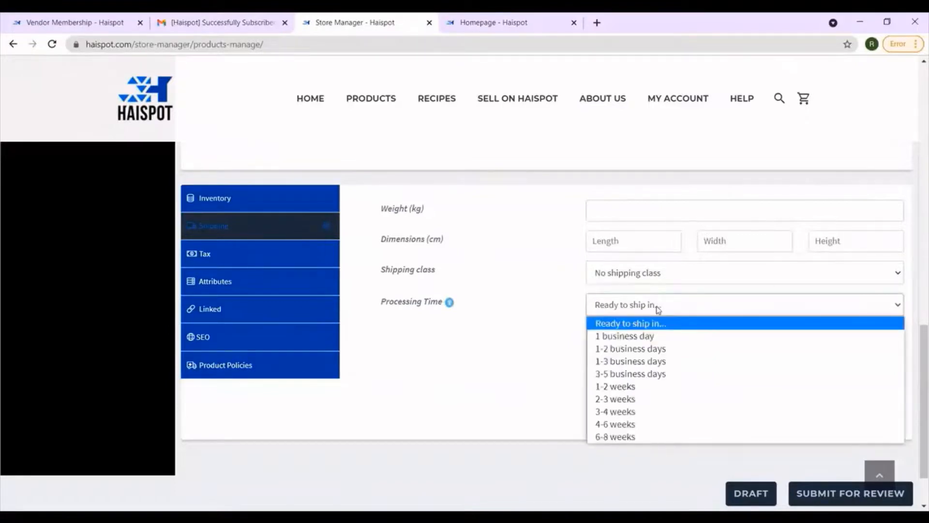
pyautogui.click(643, 362)
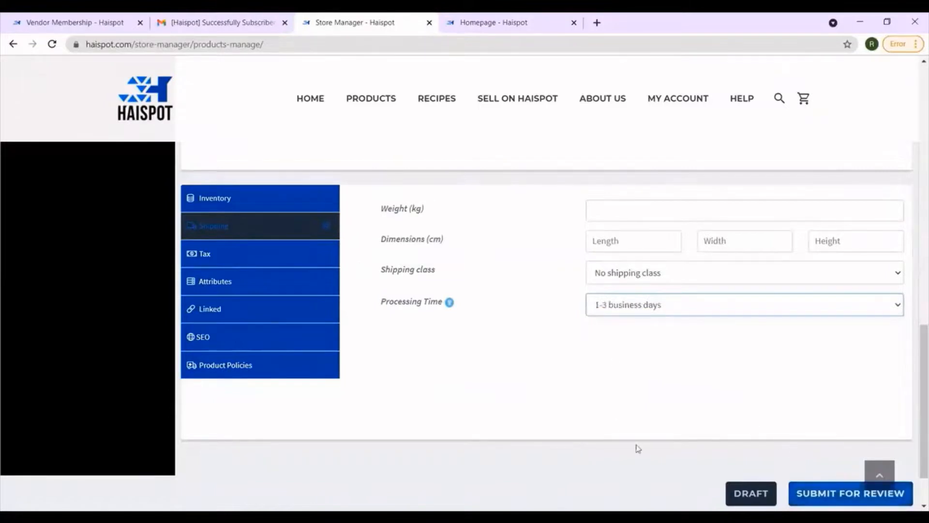
# - Review the product's tax settings and attribute list, and look through the values offered for the size attribute
pyautogui.click(277, 252)
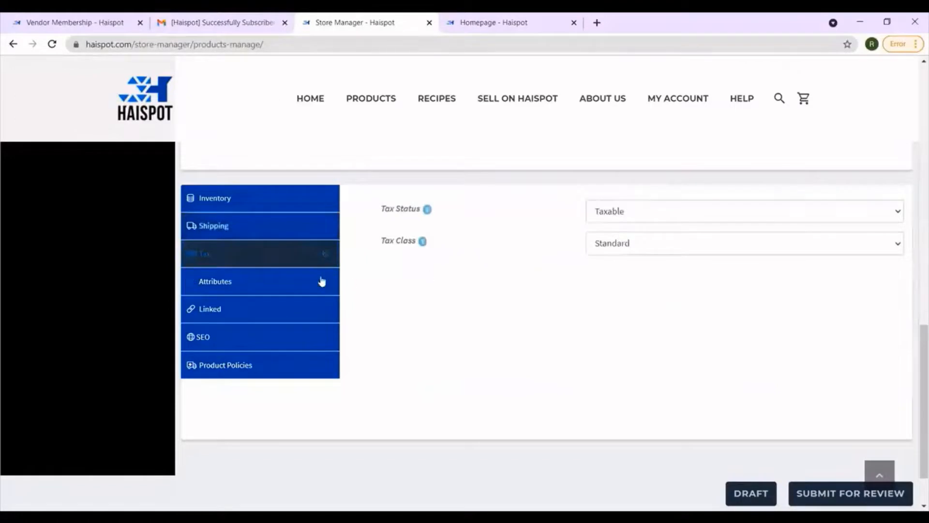
pyautogui.click(283, 281)
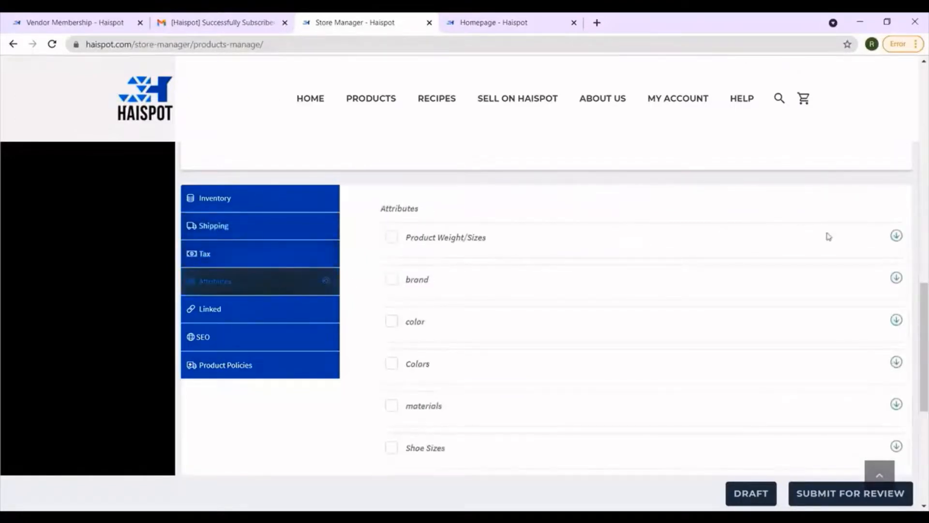
pyautogui.moveTo(916, 305); pyautogui.dragTo(915, 358)
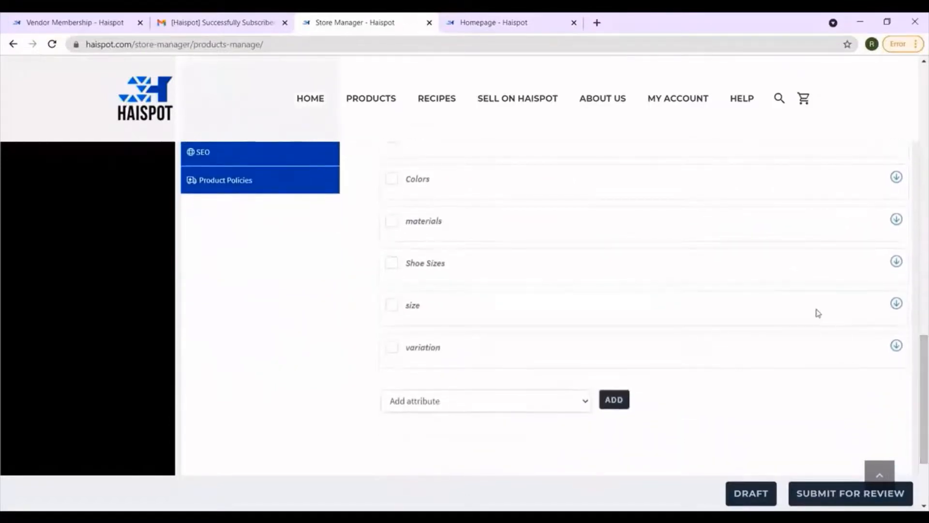
pyautogui.click(896, 304)
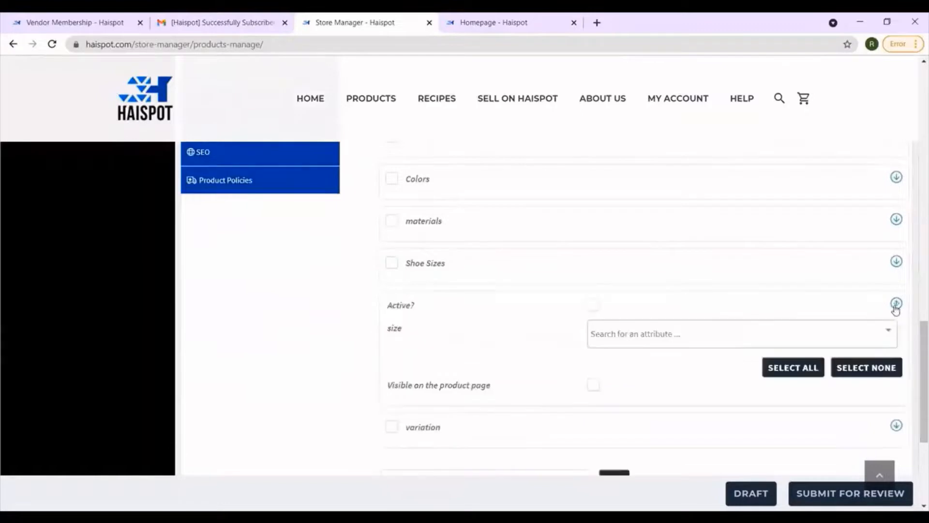
pyautogui.click(886, 332)
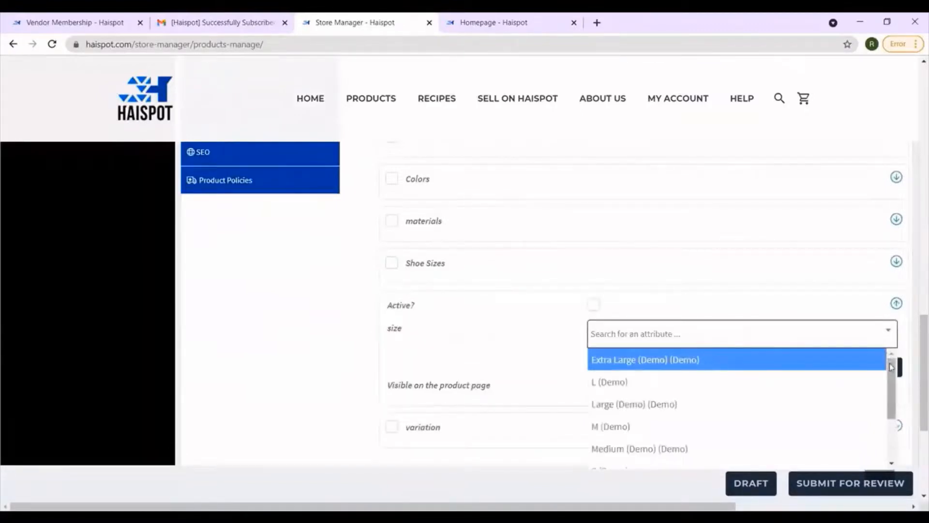
pyautogui.moveTo(889, 371); pyautogui.dragTo(891, 395)
pyautogui.click(895, 304)
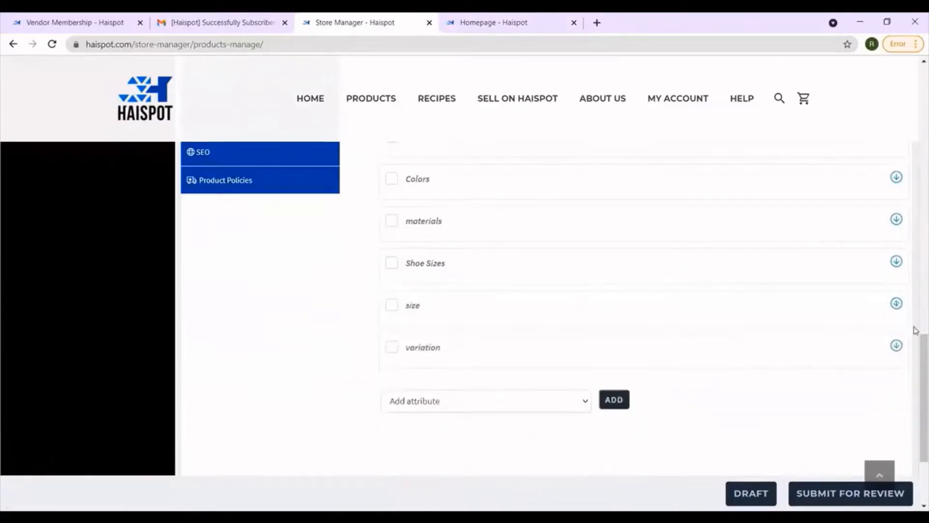
# - Look through the values offered for the variation attribute without choosing any, and return to the start of the attribute list
pyautogui.click(895, 346)
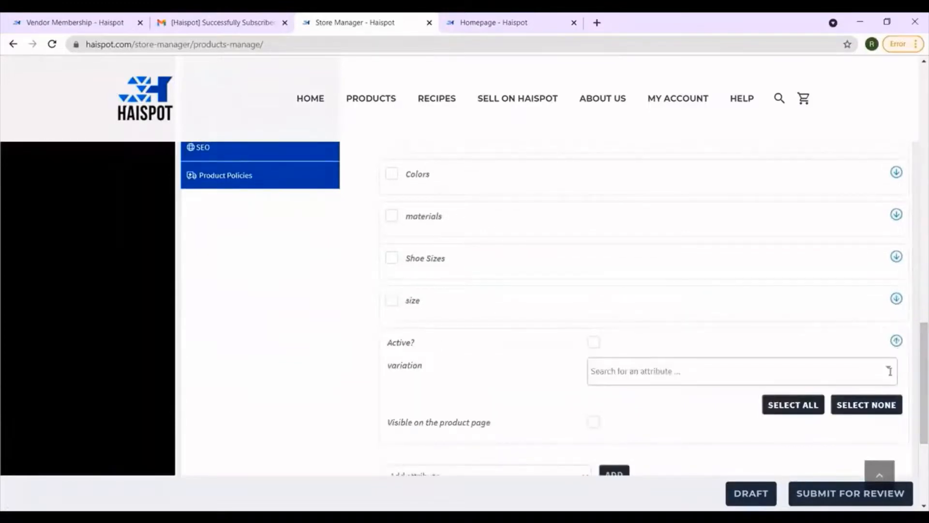
pyautogui.click(888, 368)
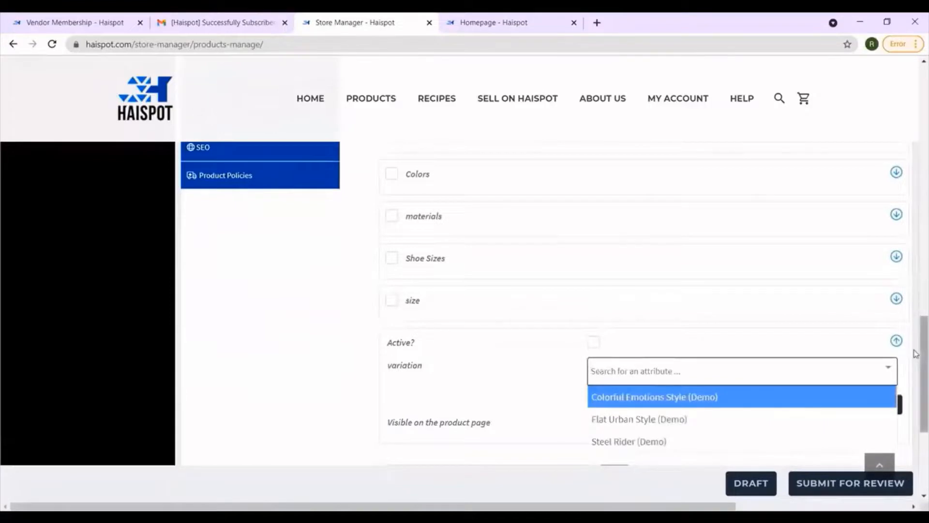
pyautogui.scroll(-2, 921, 355)
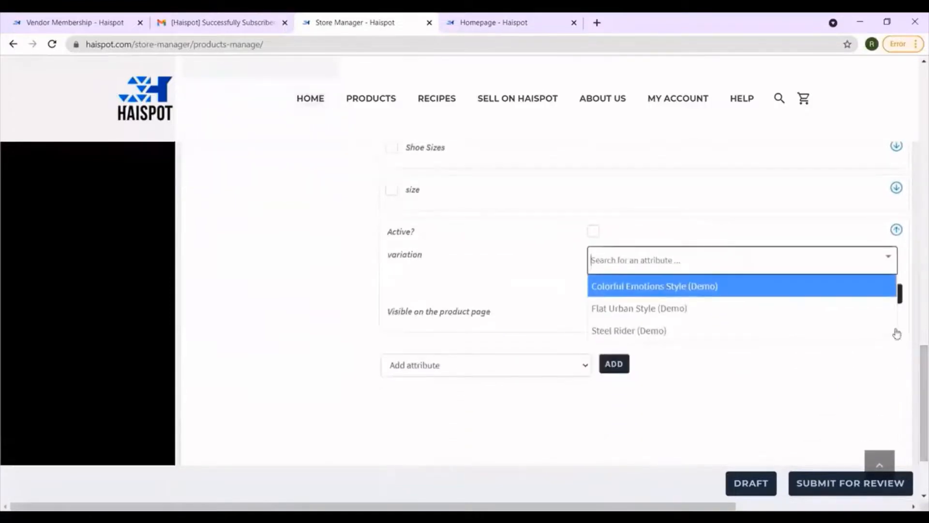
pyautogui.click(889, 257)
pyautogui.moveTo(916, 370); pyautogui.dragTo(916, 305)
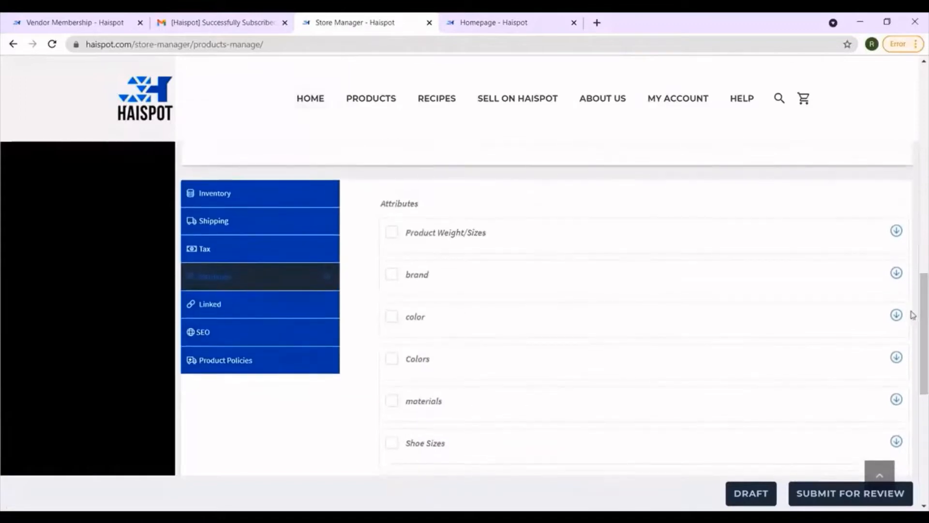
# - Look through the values offered for the color attribute without choosing any, and collapse the attribute again
pyautogui.click(896, 315)
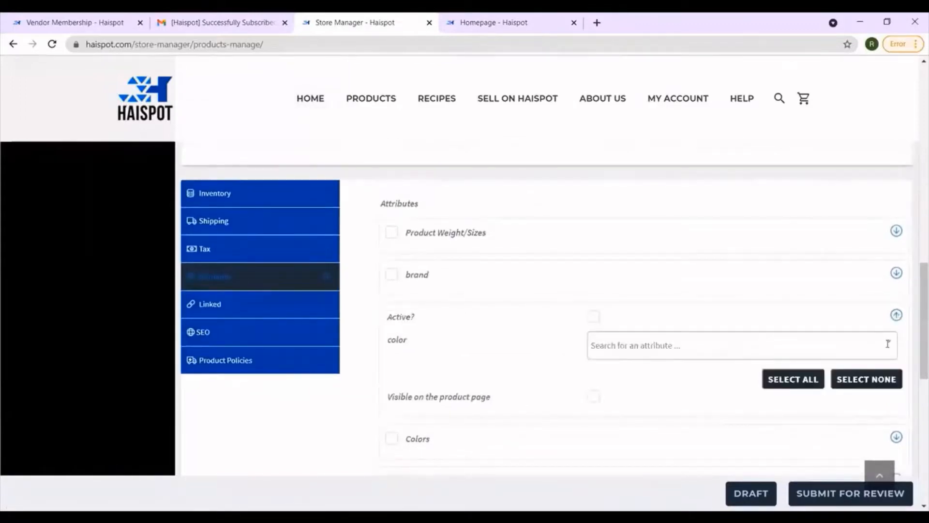
pyautogui.click(887, 343)
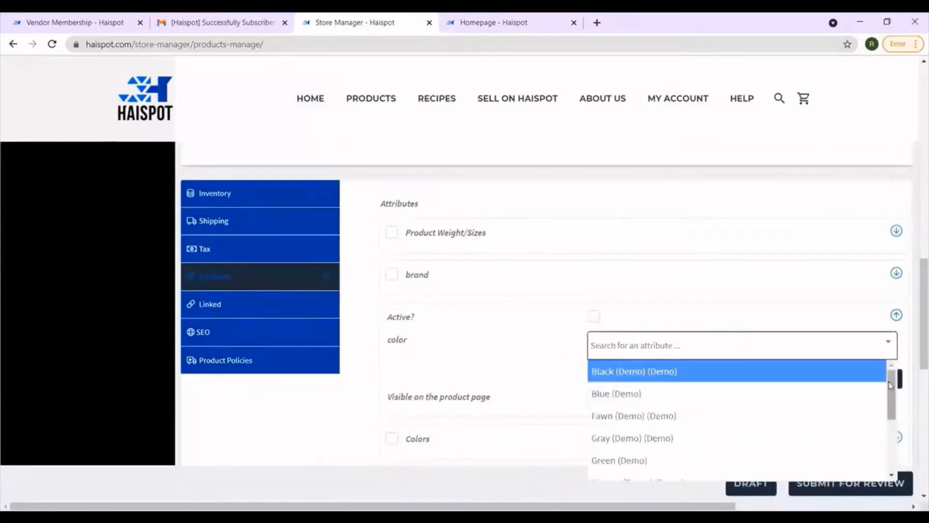
pyautogui.moveTo(888, 386); pyautogui.dragTo(888, 347)
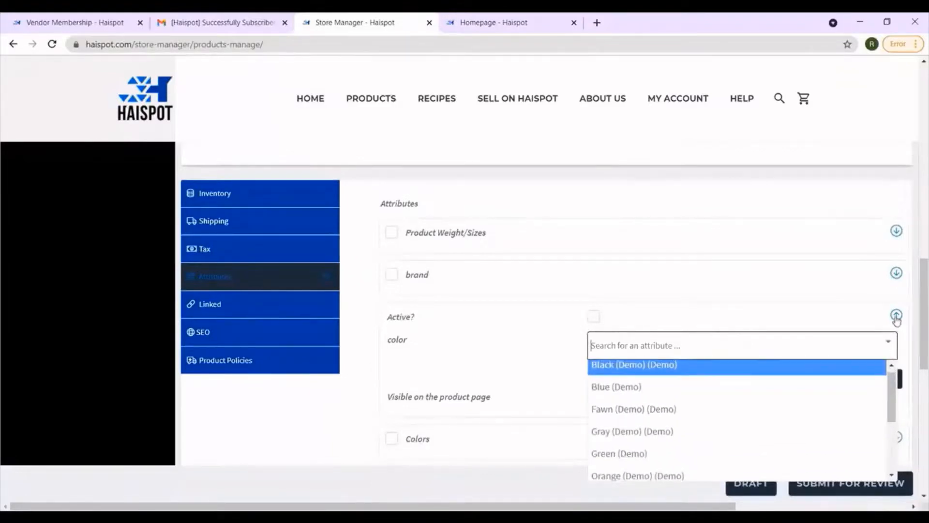
pyautogui.click(896, 315)
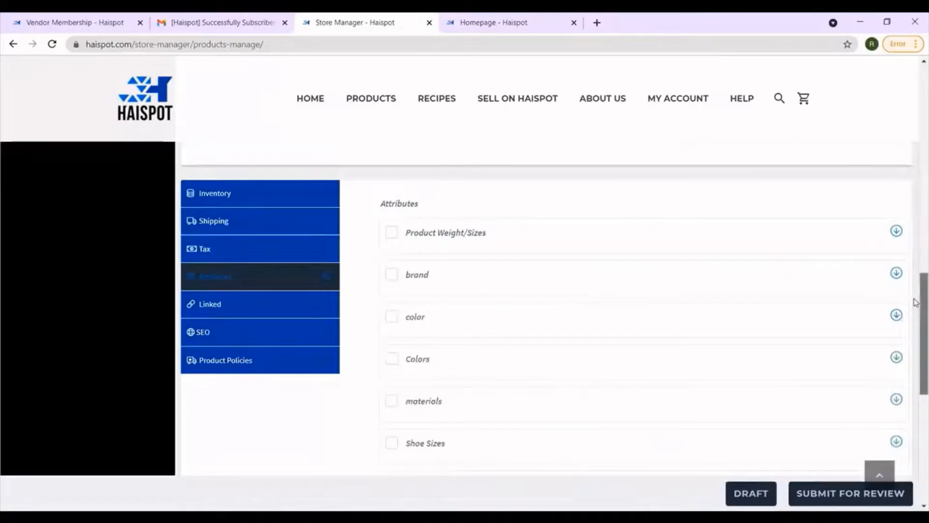
# - Add a new custom attribute below the variation attribute and name it Cup Sizes
pyautogui.scroll(-1, 916, 312)
pyautogui.scroll(-2, 916, 316)
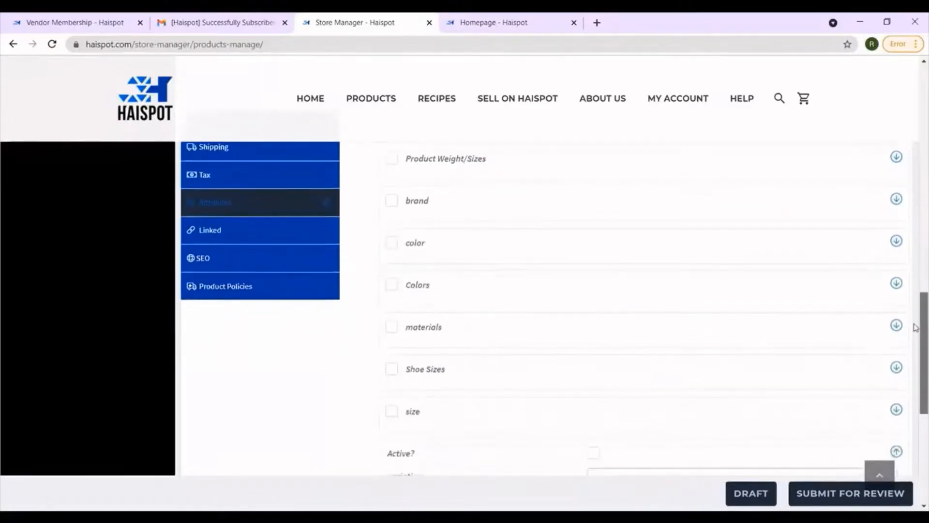
pyautogui.scroll(-3, 915, 338)
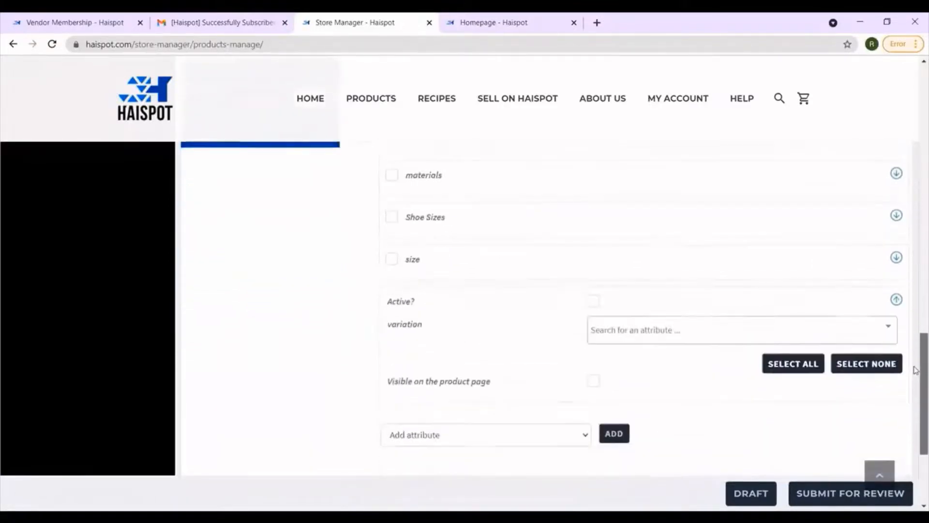
pyautogui.scroll(-2, 916, 372)
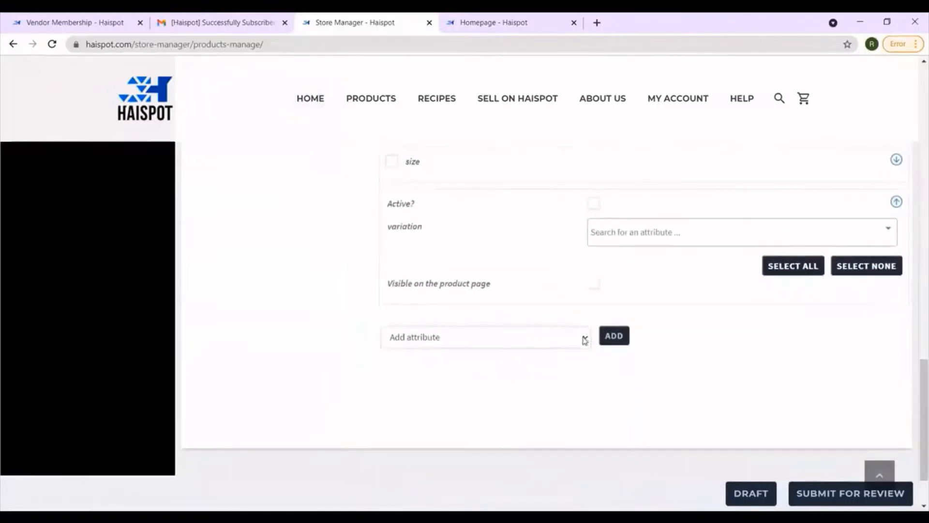
pyautogui.click(585, 340)
pyautogui.click(604, 342)
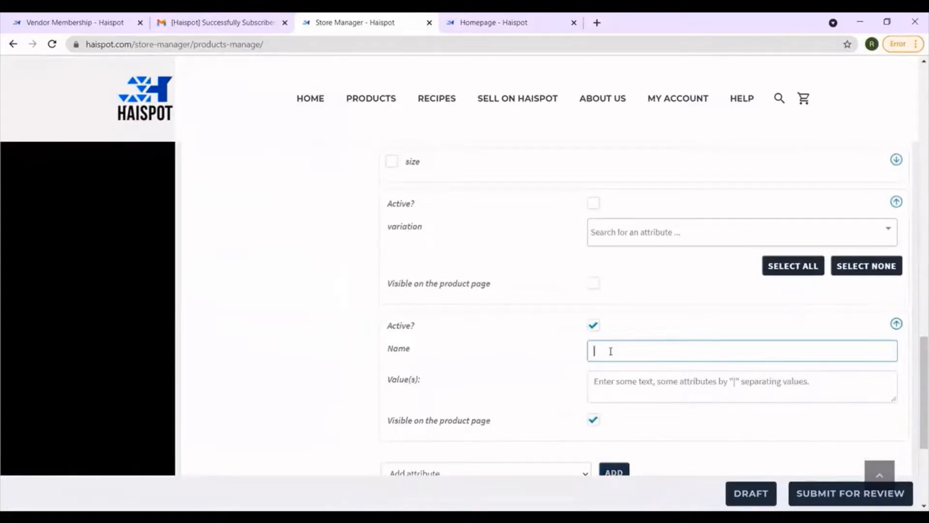
pyautogui.write('cup')
pyautogui.press('BackSpace')
pyautogui.press('BackSpace')
pyautogui.press('BackSpace')
# - Enter the Cup Sizes attribute values as "Small cup | Medium cup | Large Cup"
pyautogui.click(619, 382)
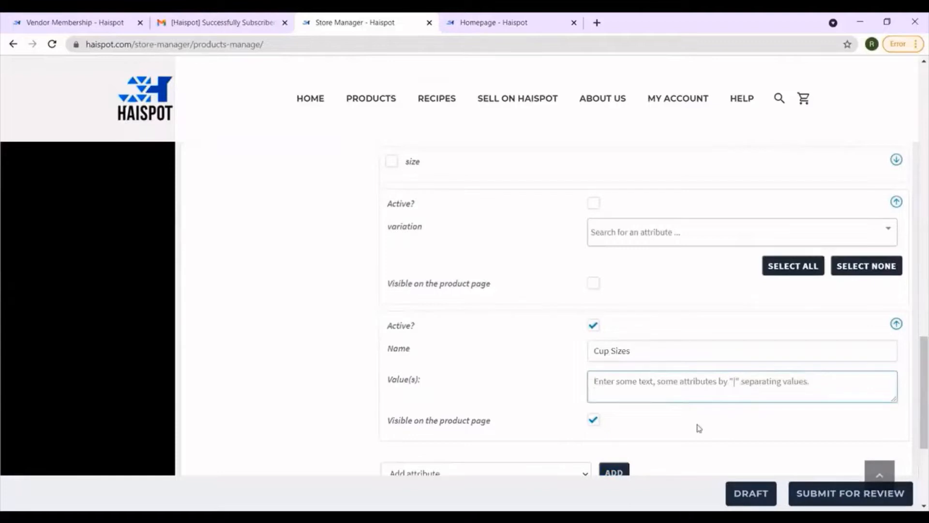
pyautogui.write('Small c')
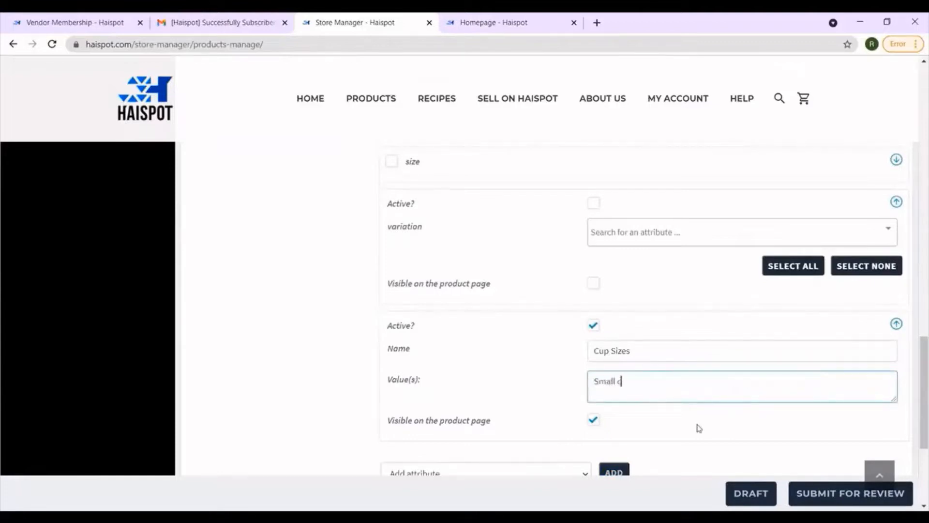
pyautogui.write('upt')
pyautogui.press('BackSpace')
pyautogui.write('| Medium cup')
pyautogui.write('| Large Cup')
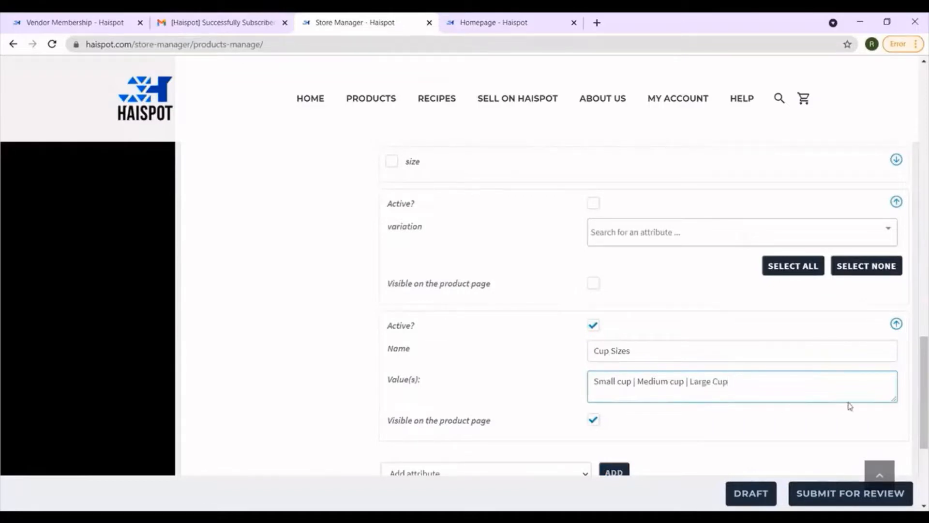
pyautogui.moveTo(914, 373); pyautogui.dragTo(916, 402)
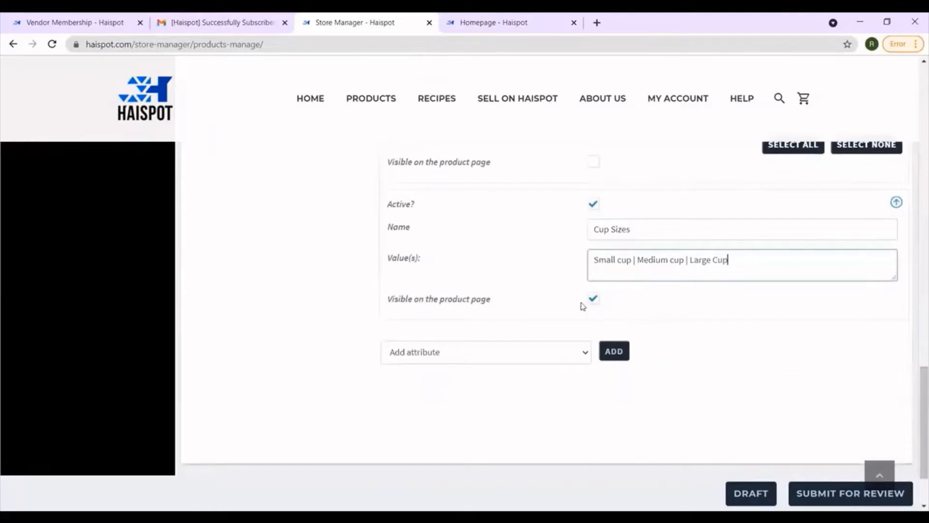
pyautogui.click(613, 351)
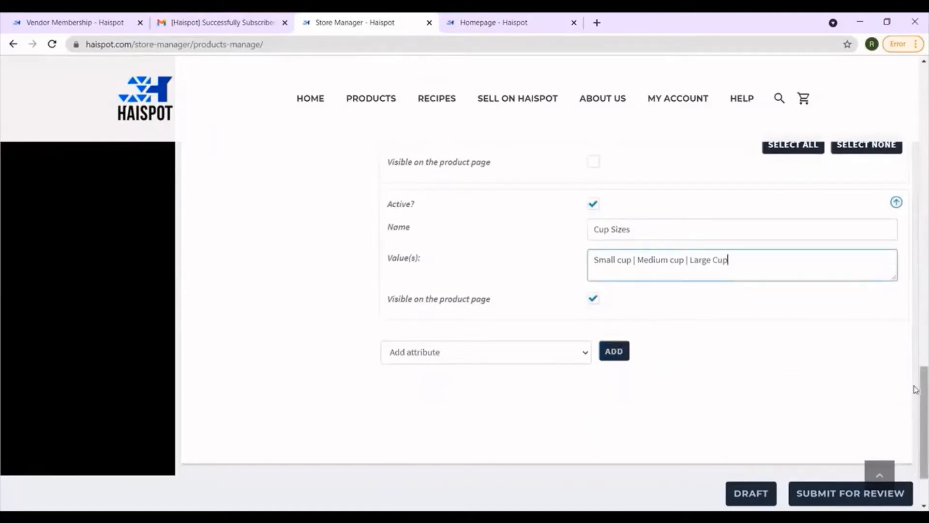
pyautogui.scroll(7, 904, 338)
pyautogui.scroll(-3, 899, 333)
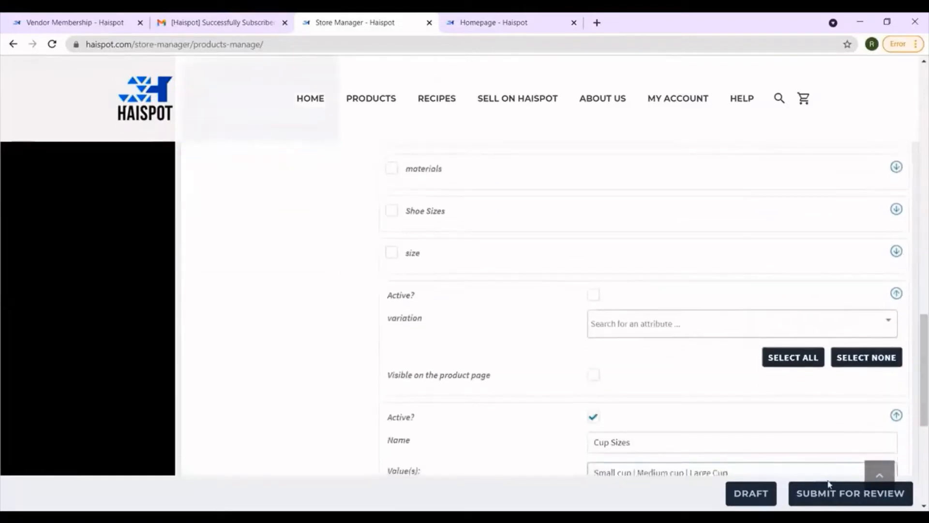
pyautogui.moveTo(915, 398); pyautogui.dragTo(916, 446)
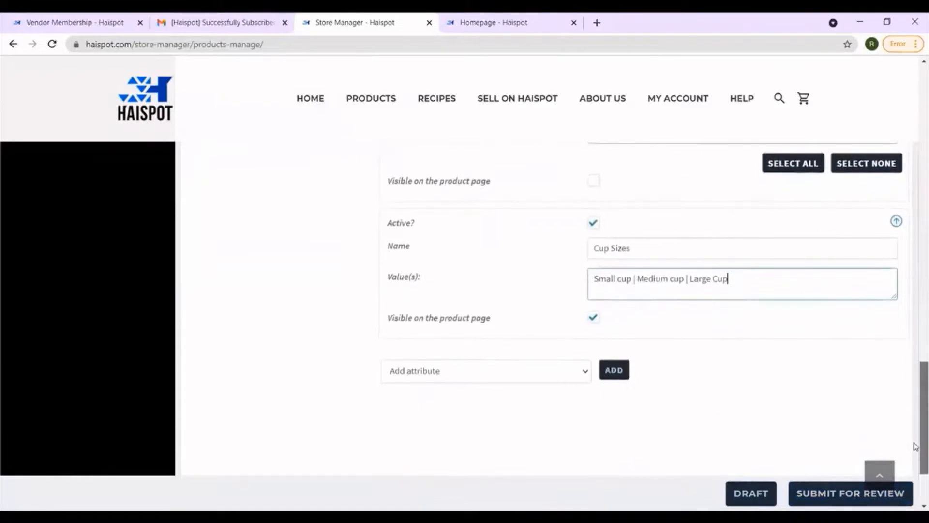
# - Review the product's linked products, SEO and product policy settings
pyautogui.scroll(10, 282, 361)
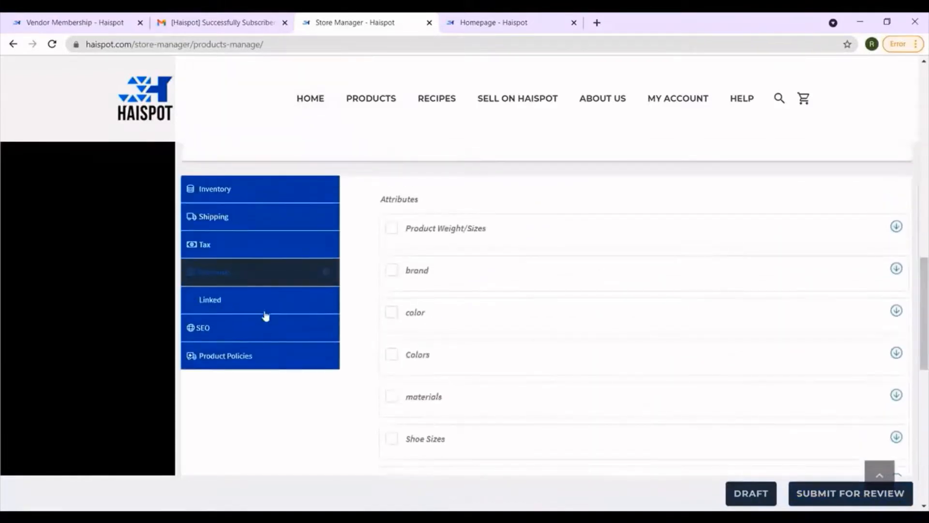
pyautogui.click(265, 312)
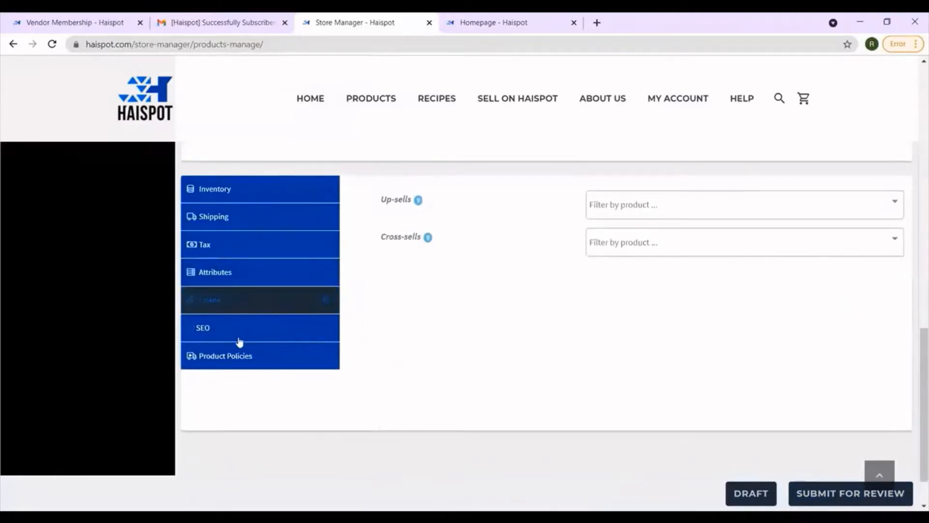
pyautogui.click(222, 335)
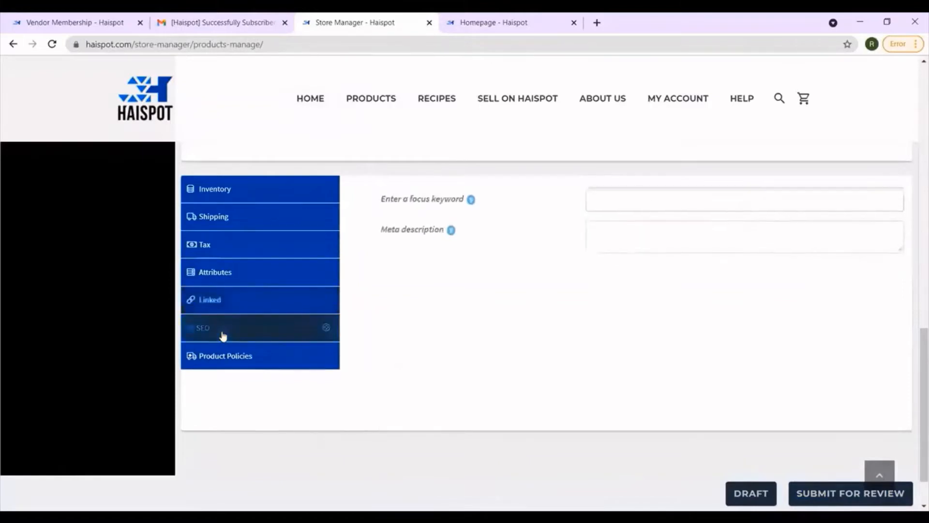
pyautogui.click(227, 360)
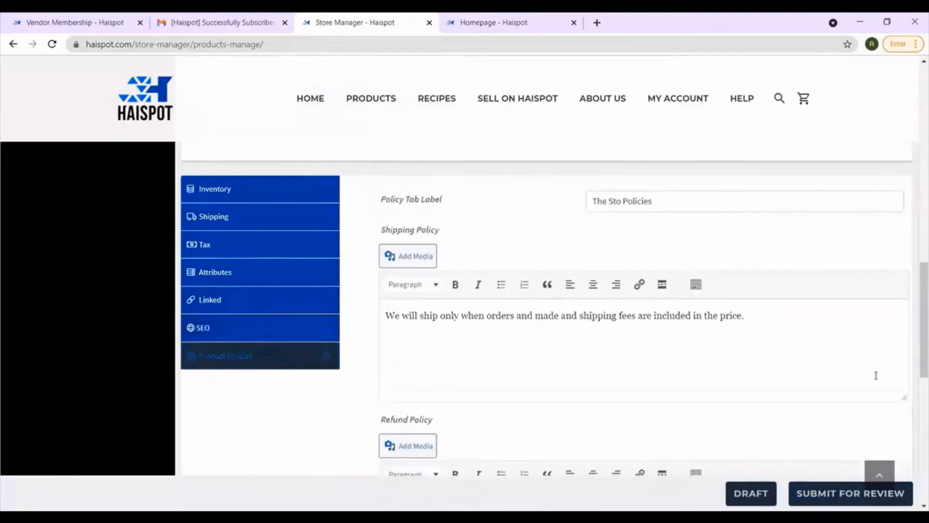
# - Return to the product's attributes for a final check and submit the One Respe product for review
pyautogui.click(259, 271)
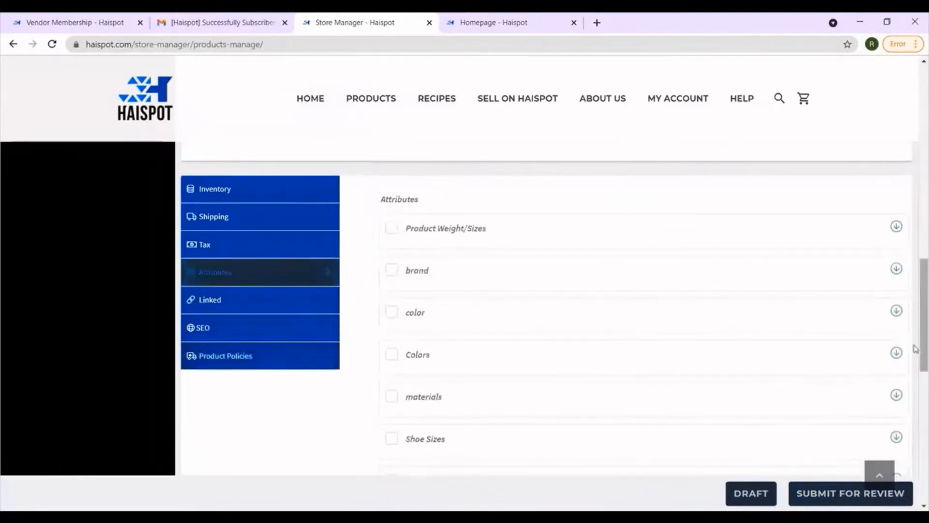
pyautogui.scroll(-10, 907, 323)
pyautogui.scroll(12, 913, 328)
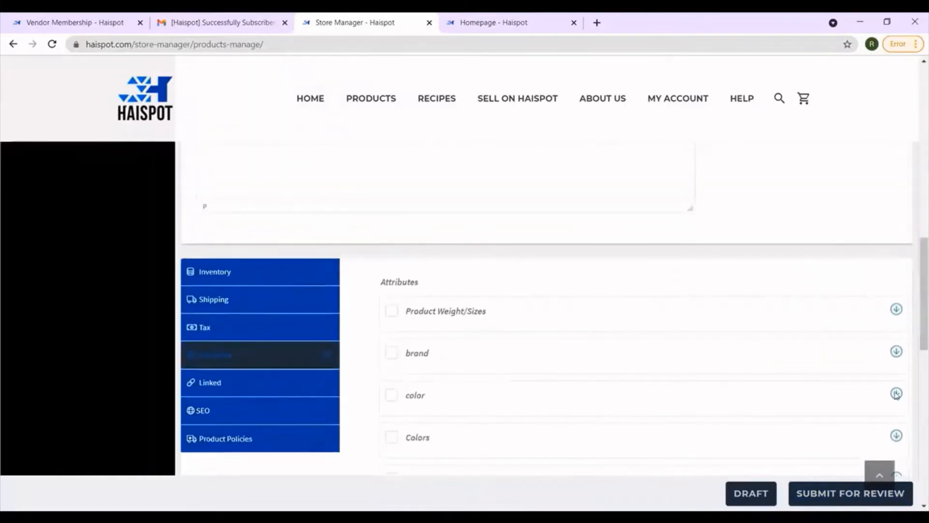
pyautogui.click(829, 494)
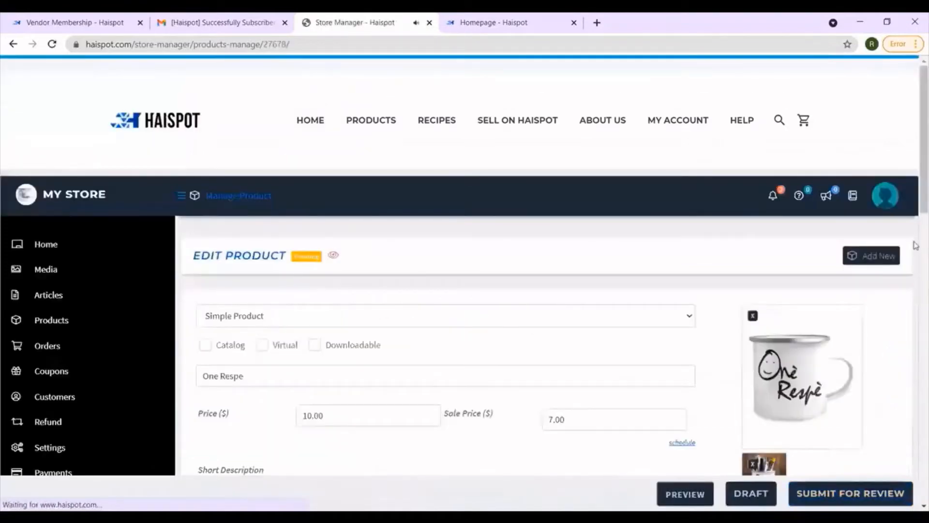
pyautogui.scroll(-2, 914, 196)
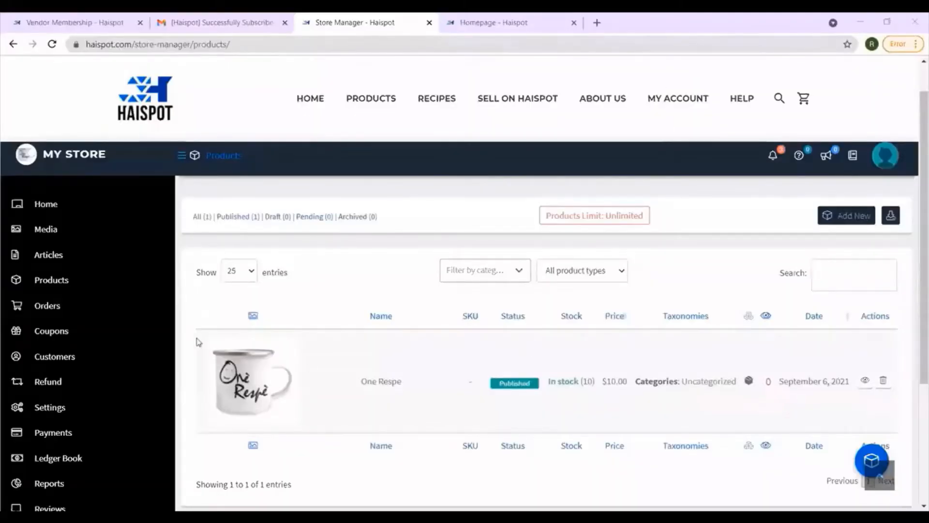
# - Open the One Respe product page from its approval notification and look through the price, images, store, tags and additional information
pyautogui.moveTo(61, 285)
pyautogui.click(773, 156)
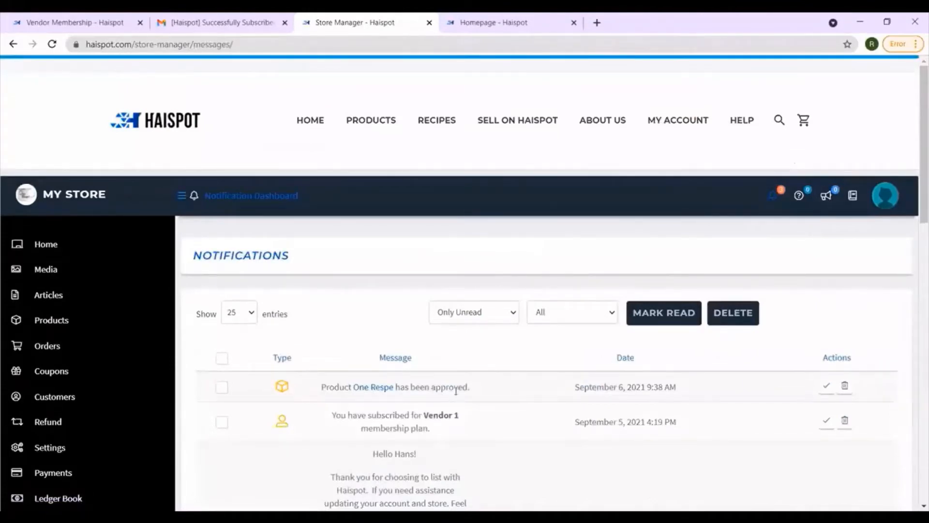
pyautogui.click(363, 393)
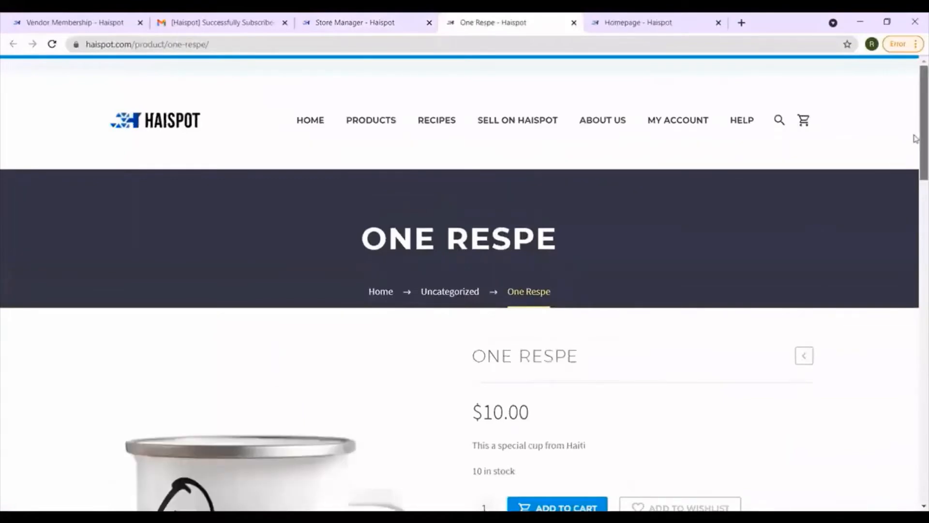
pyautogui.scroll(-3, 914, 145)
pyautogui.scroll(-2, 913, 191)
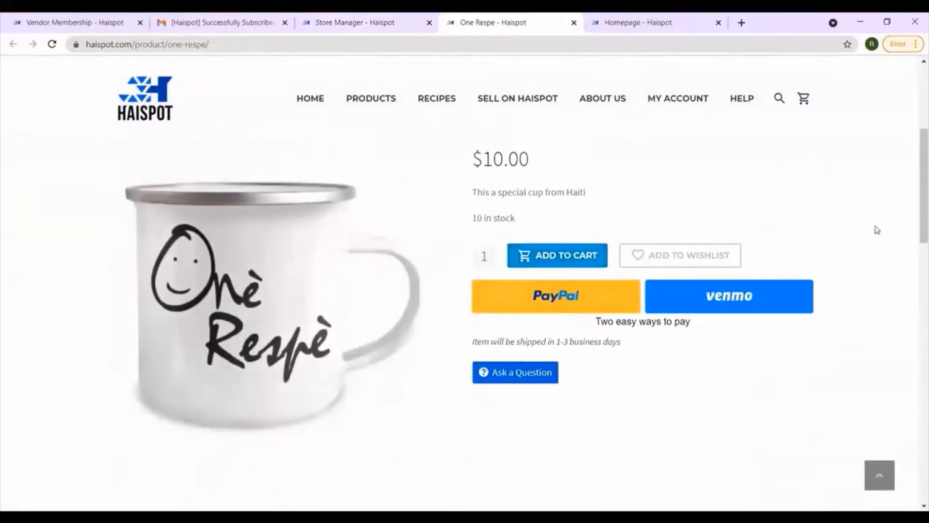
pyautogui.scroll(-1, 915, 252)
pyautogui.scroll(-5, 915, 254)
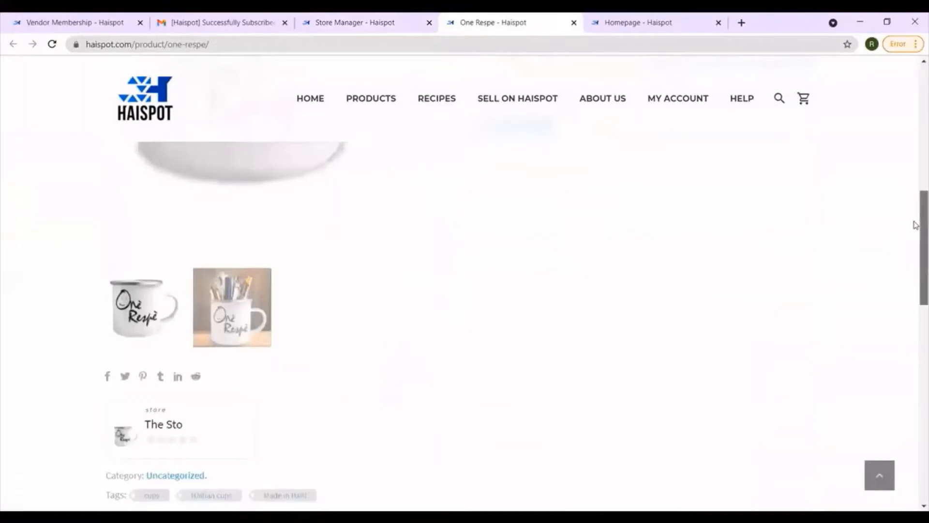
pyautogui.scroll(6, 915, 194)
pyautogui.scroll(-6, 915, 218)
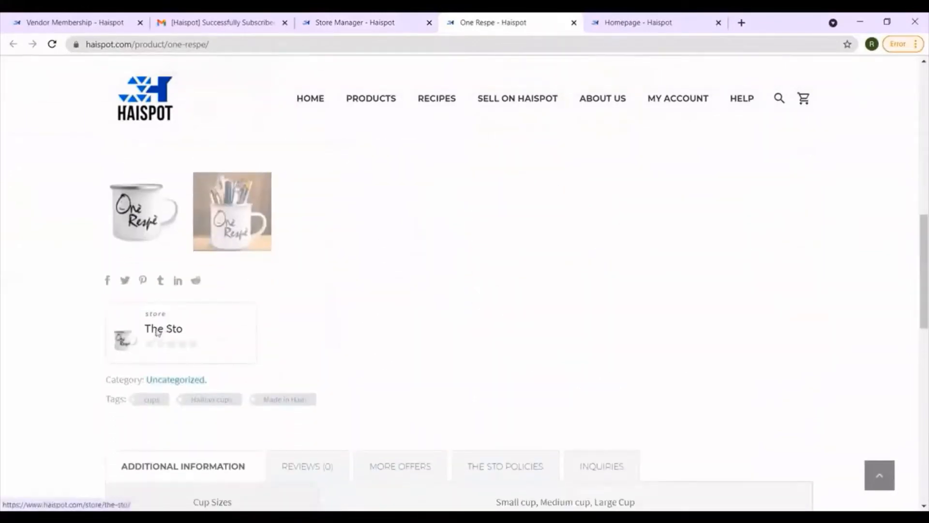
# - Open The Sto's storefront from the product page and review its banner, product listing and web address
pyautogui.click(157, 333)
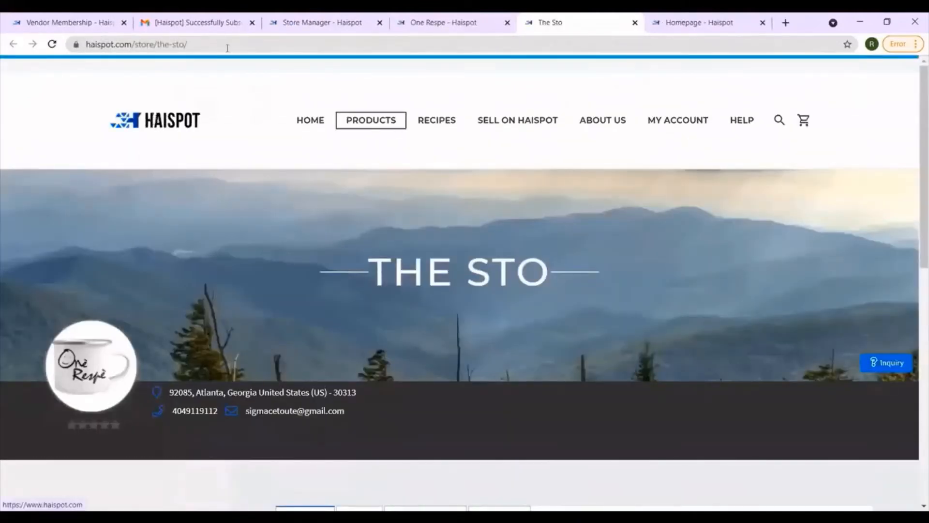
pyautogui.scroll(-7, 913, 208)
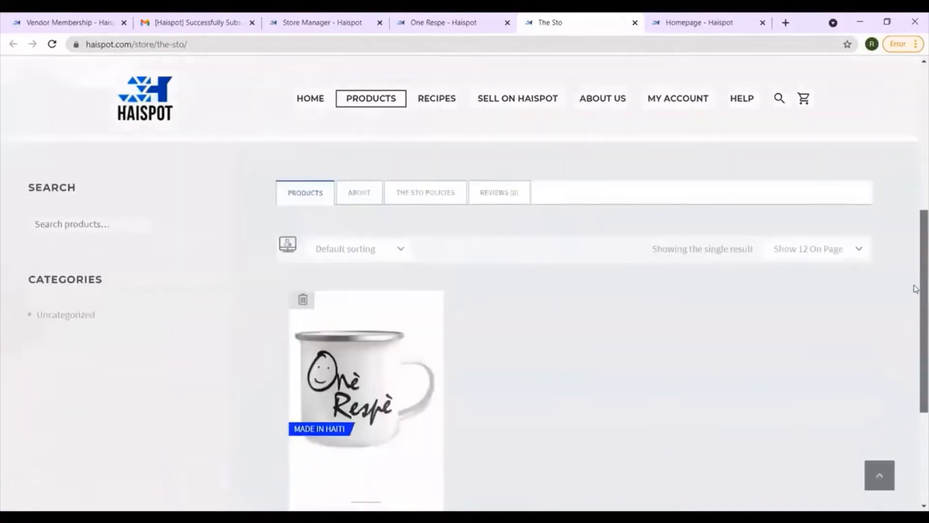
pyautogui.scroll(5, 914, 286)
pyautogui.scroll(2, 915, 188)
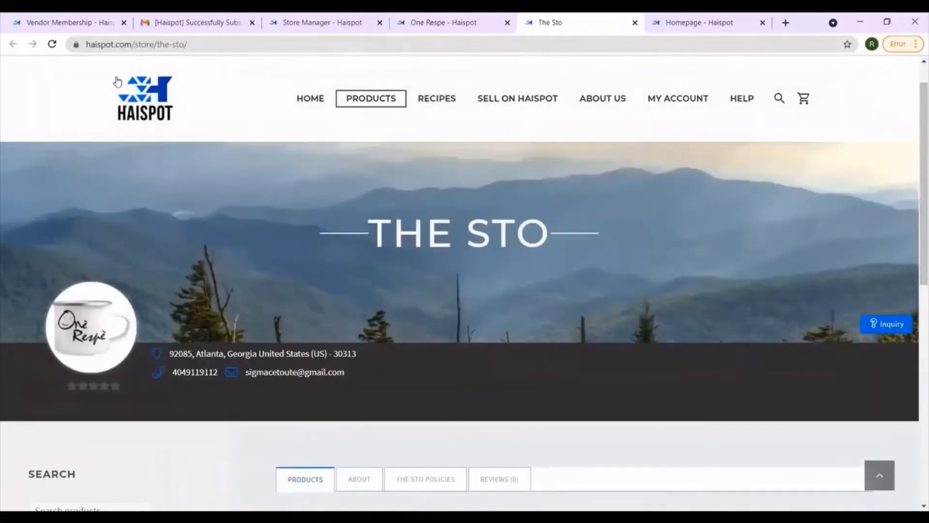
pyautogui.click(120, 45)
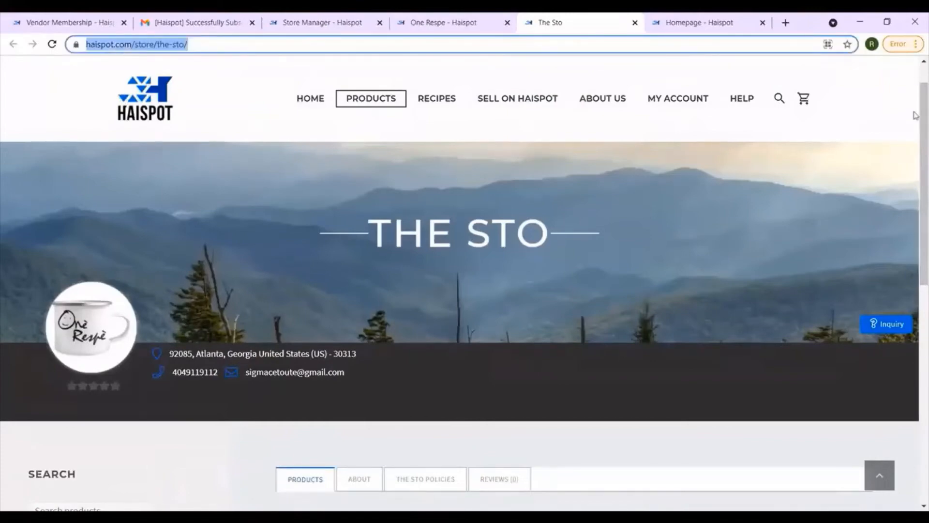
pyautogui.moveTo(915, 114); pyautogui.dragTo(915, 322)
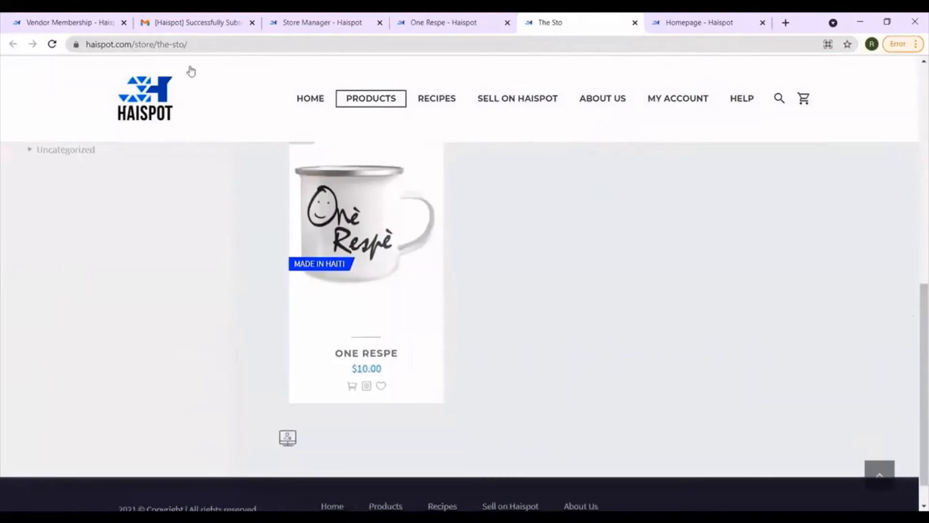
pyautogui.click(116, 45)
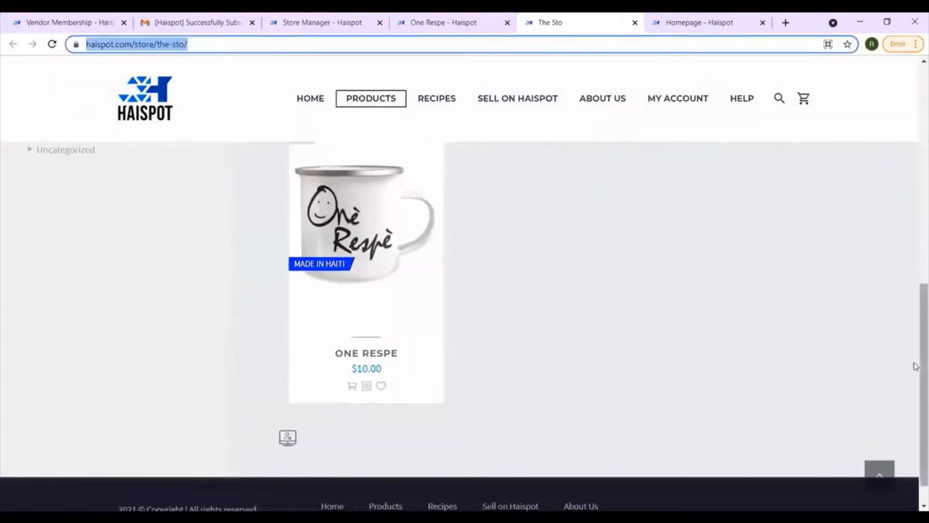
pyautogui.moveTo(915, 367); pyautogui.dragTo(915, 300)
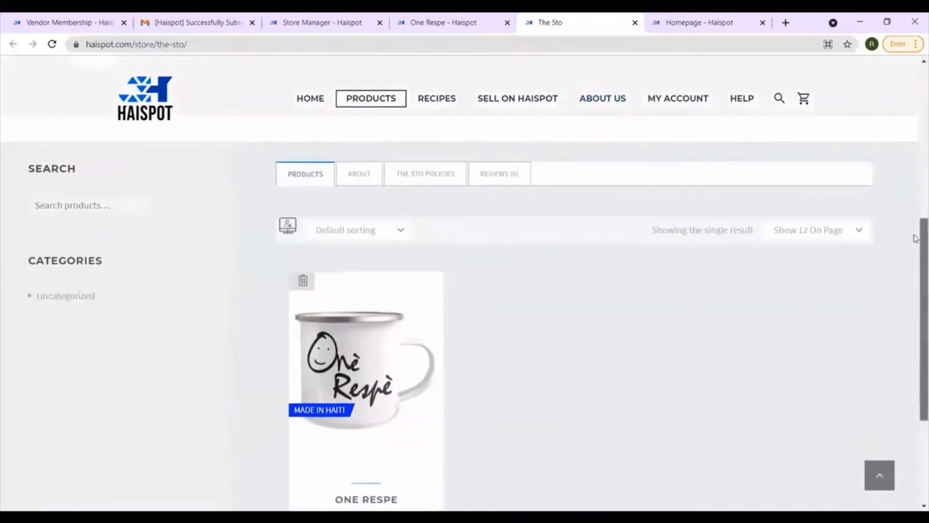
# - Review The Sto's about text and its shipping, refund and cancellation policies, and return to the store's product listing
pyautogui.moveTo(915, 237); pyautogui.dragTo(914, 246)
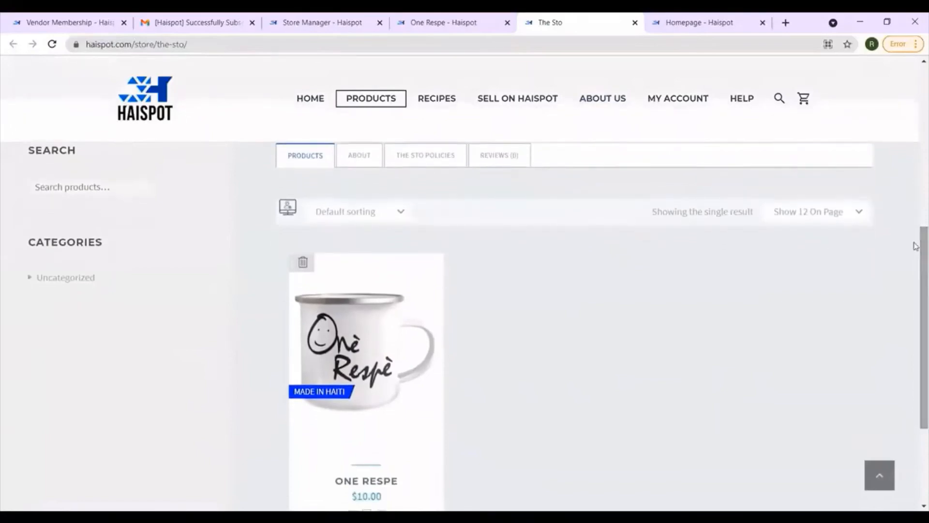
pyautogui.click(374, 161)
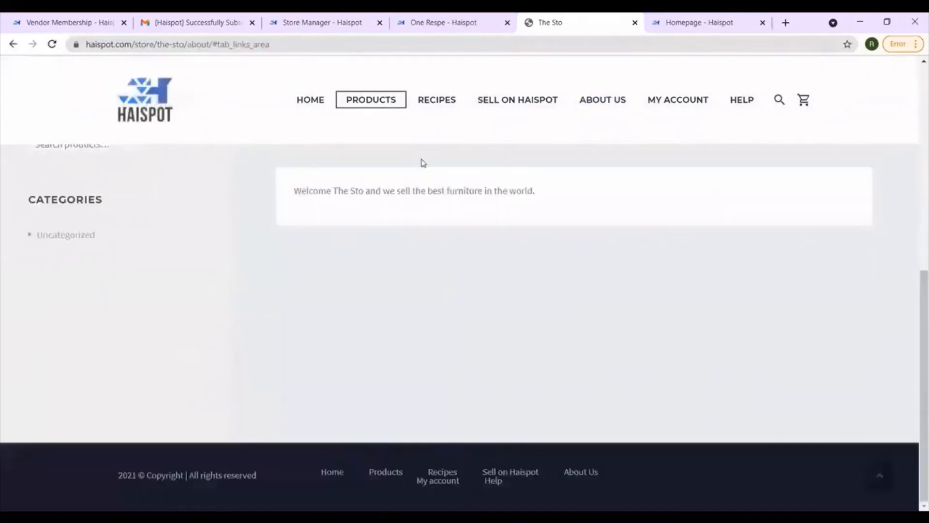
pyautogui.moveTo(915, 362); pyautogui.dragTo(915, 263)
pyautogui.click(410, 308)
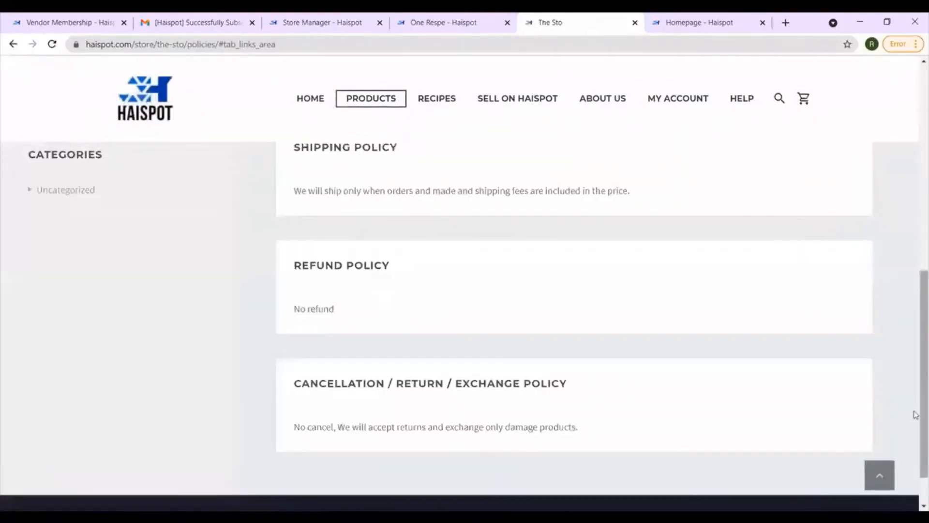
pyautogui.moveTo(915, 411); pyautogui.dragTo(915, 297)
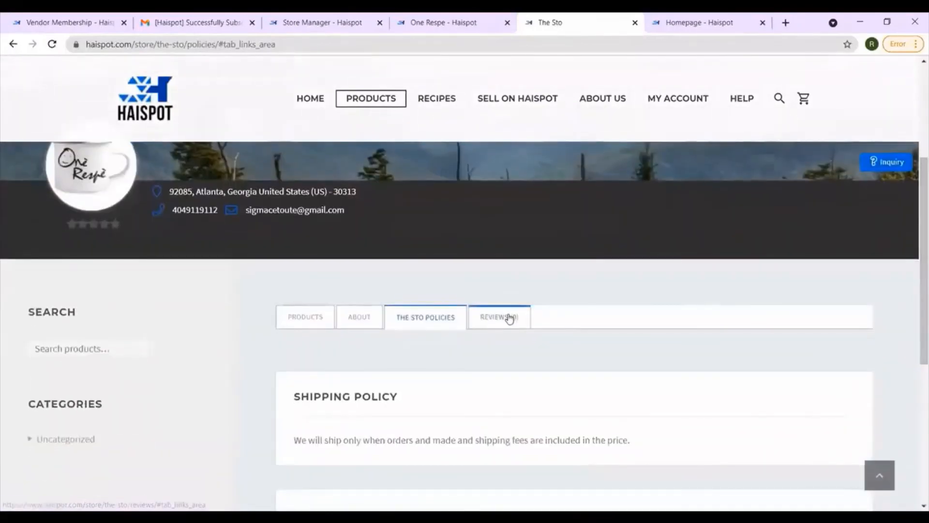
pyautogui.moveTo(914, 193); pyautogui.dragTo(915, 231)
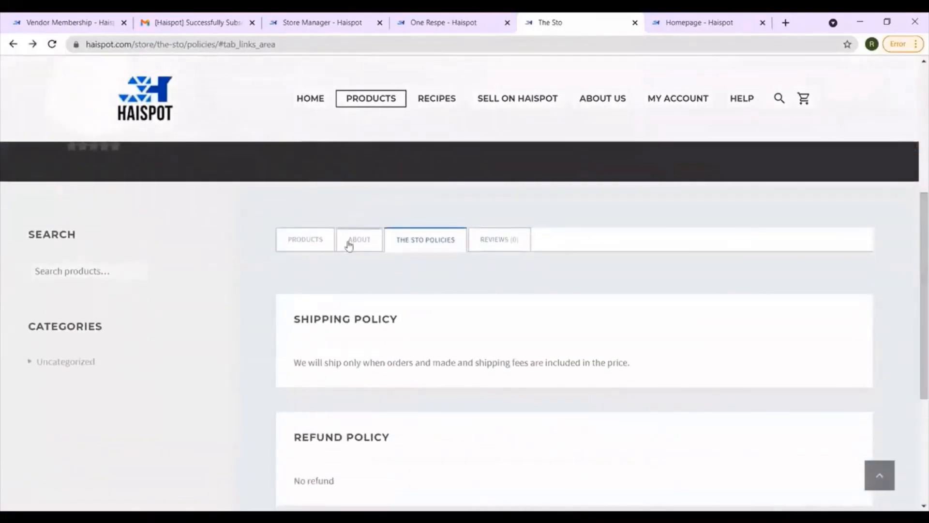
pyautogui.click(309, 241)
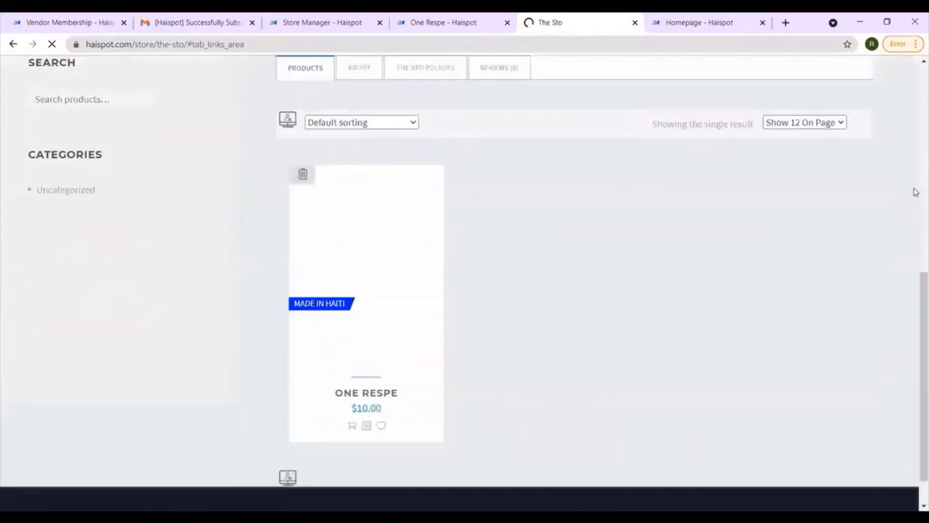